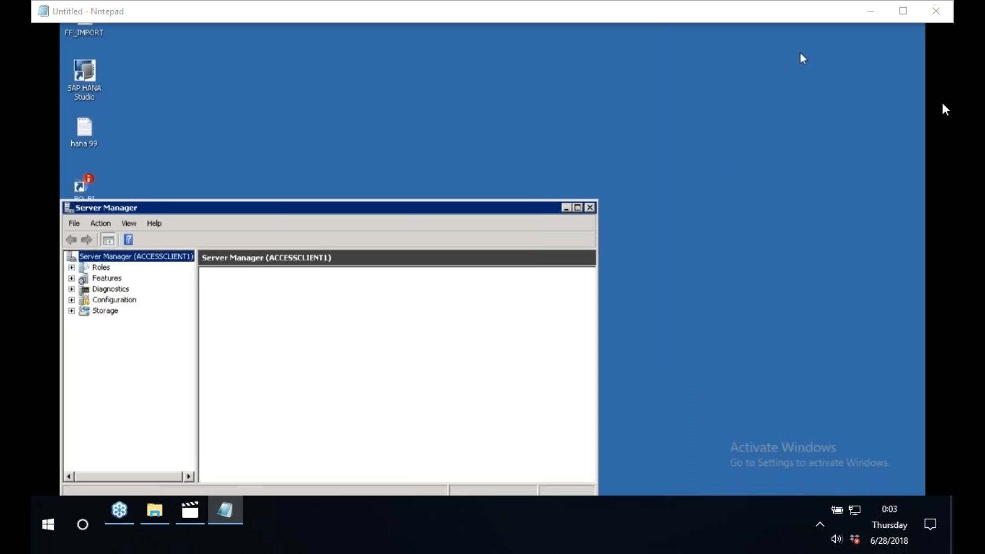
Close the Server Manager window and launch SAP HANA Studio from the SAP HANA program folder.
{"action": "right_click", "coordinate": [475, 158]}
{"action": "left_click", "coordinate": [503, 186]}
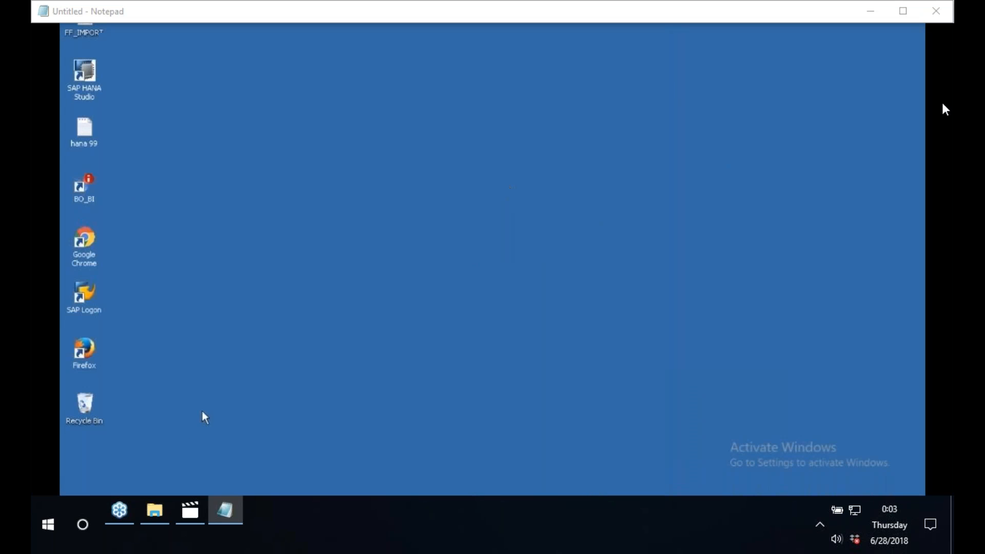
{"action": "left_click", "coordinate": [79, 509]}
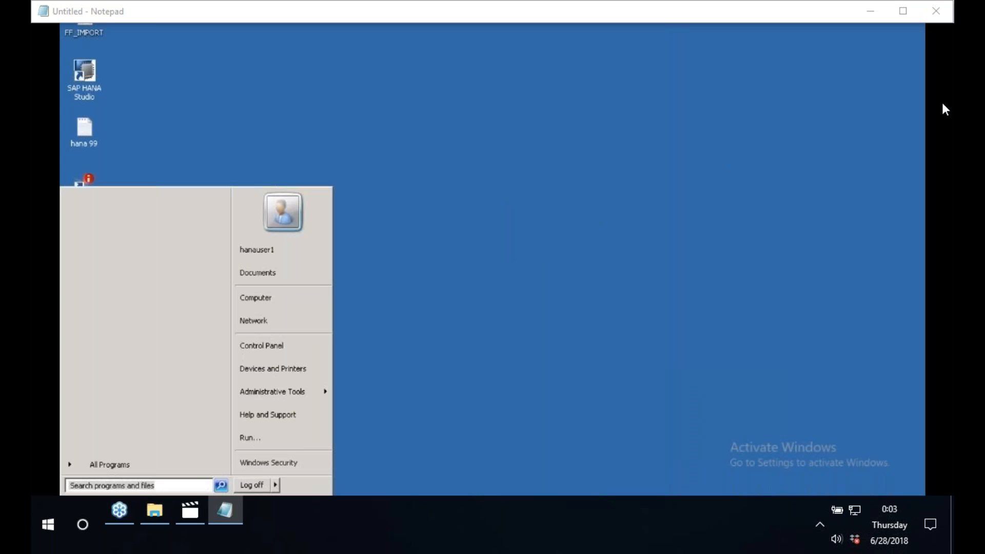
{"action": "left_click", "coordinate": [124, 475]}
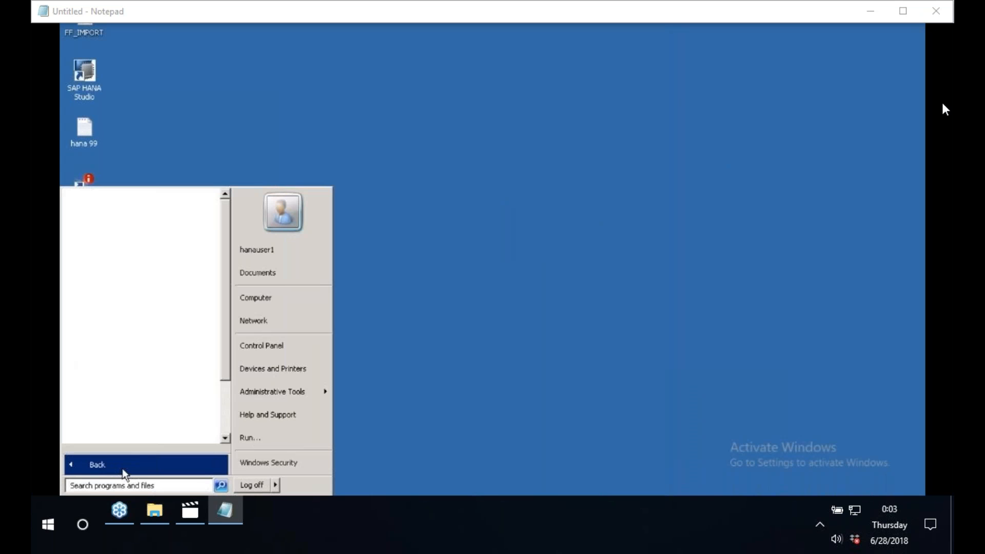
{"action": "scroll", "coordinate": [231, 422], "scroll_direction": "down", "scroll_amount": 2}
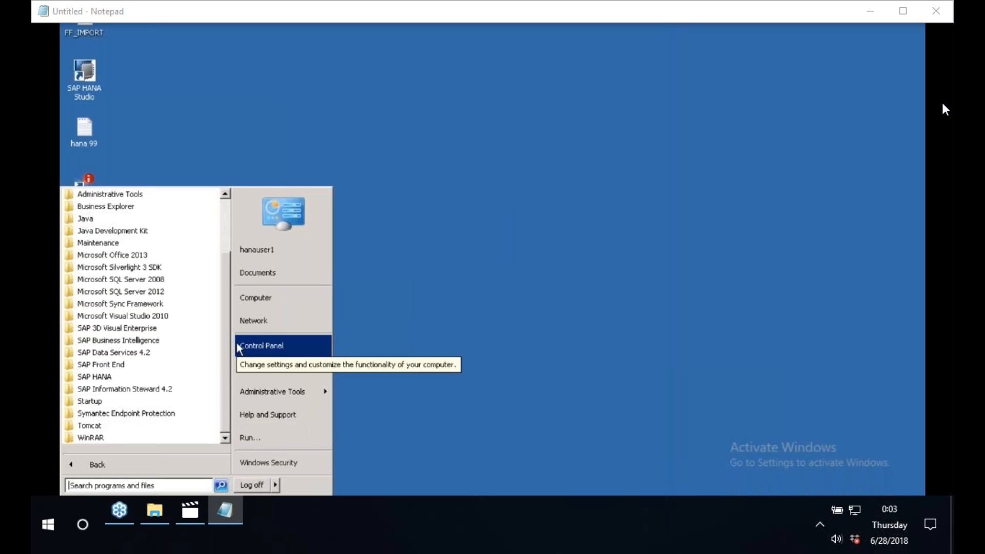
{"action": "left_click", "coordinate": [100, 378]}
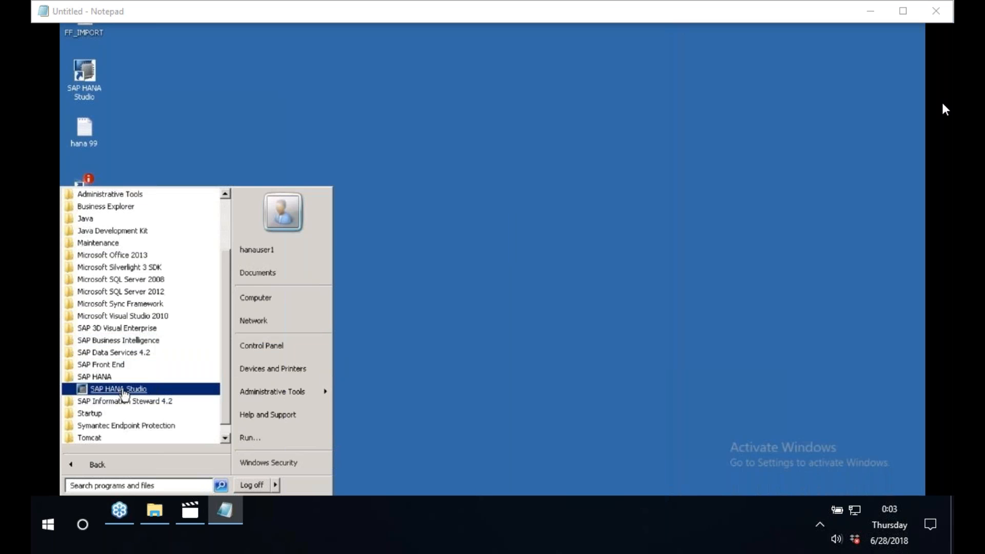
{"action": "left_click", "coordinate": [123, 391]}
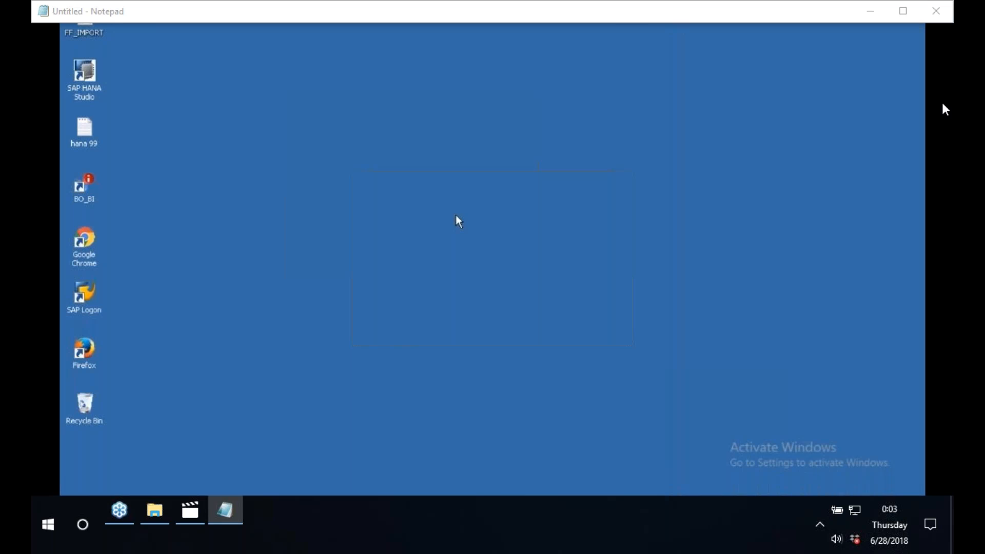
{"action": "left_click", "coordinate": [601, 289]}
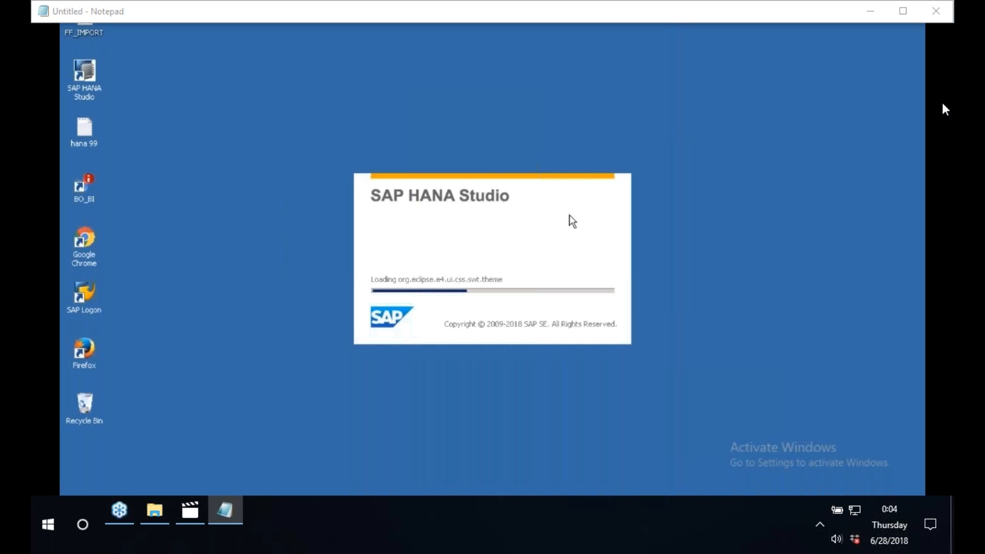
{"action": "right_click", "coordinate": [773, 301]}
{"action": "left_click", "coordinate": [794, 332]}
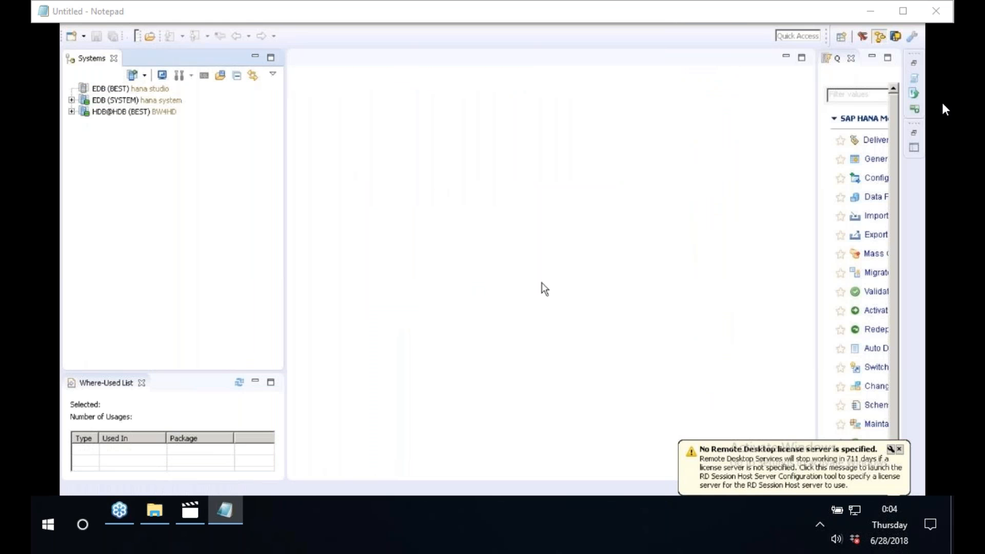
Log on to the EDB (BEST) hana studio system by entering the database user's password.
{"action": "left_click", "coordinate": [137, 88]}
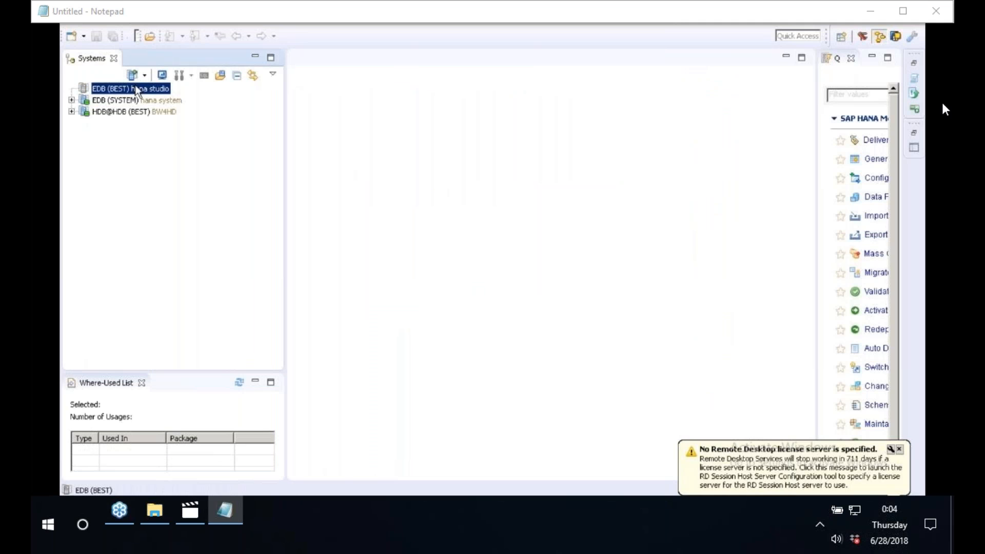
{"action": "right_click", "coordinate": [137, 90]}
{"action": "left_click", "coordinate": [194, 107]}
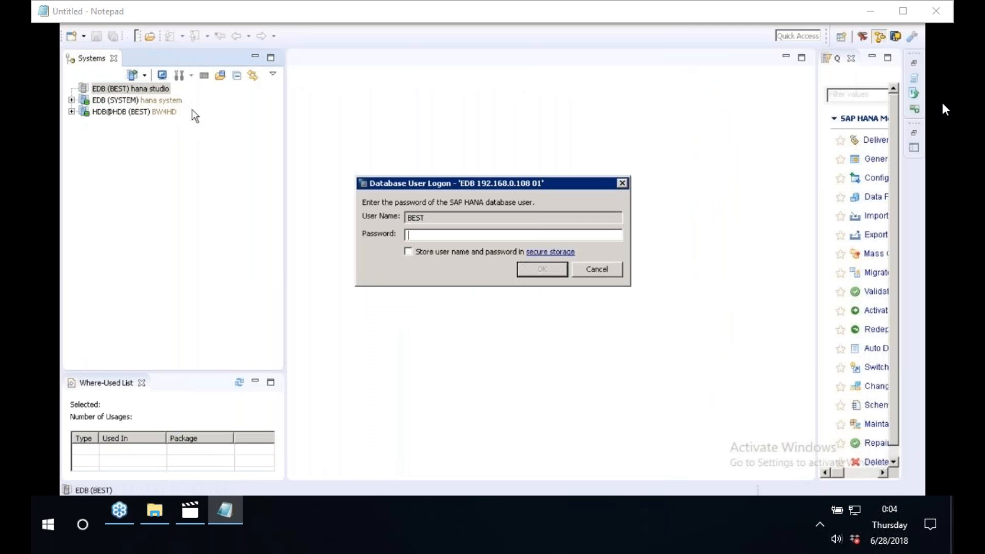
{"action": "type", "text": "*************"}
{"action": "key", "text": "Return"}
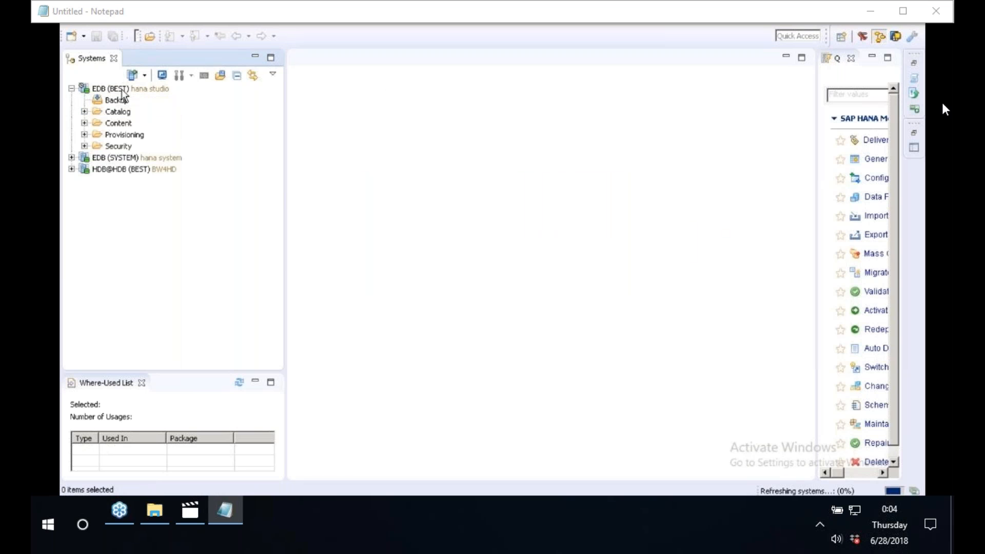
Expand the Catalog folder of the EDB (BEST) system.
{"action": "left_click", "coordinate": [122, 91]}
{"action": "left_click", "coordinate": [114, 123]}
{"action": "left_click", "coordinate": [112, 112]}
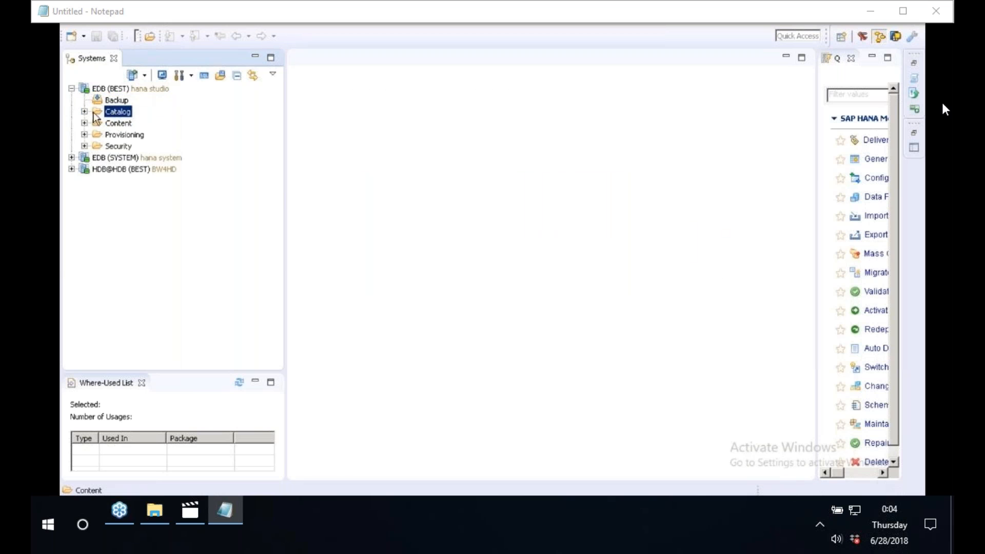
{"action": "left_click", "coordinate": [85, 112]}
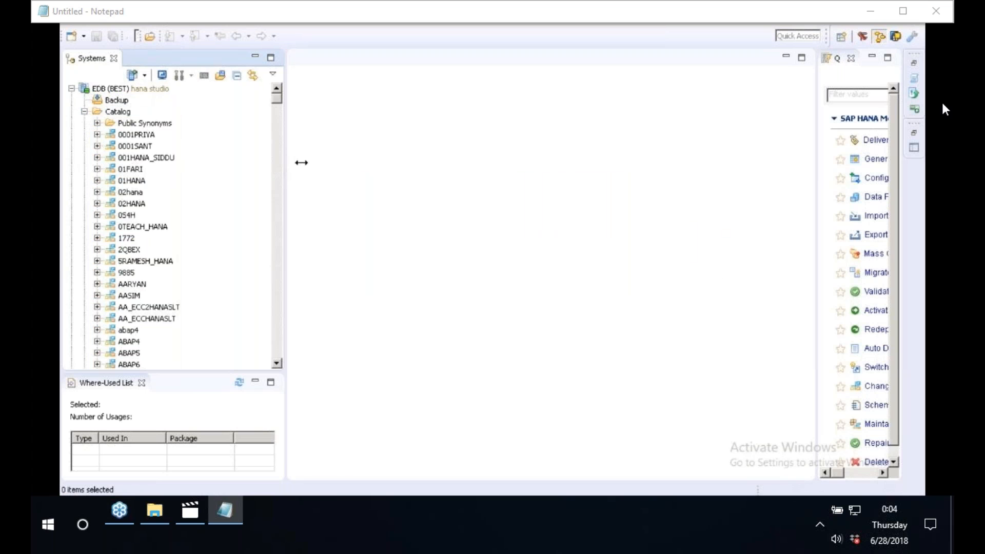
Locate the BEST schema in the Catalog list and expand it.
{"action": "left_click_drag", "start_coordinate": [301, 162], "coordinate": [440, 130]}
{"action": "left_click", "coordinate": [136, 143]}
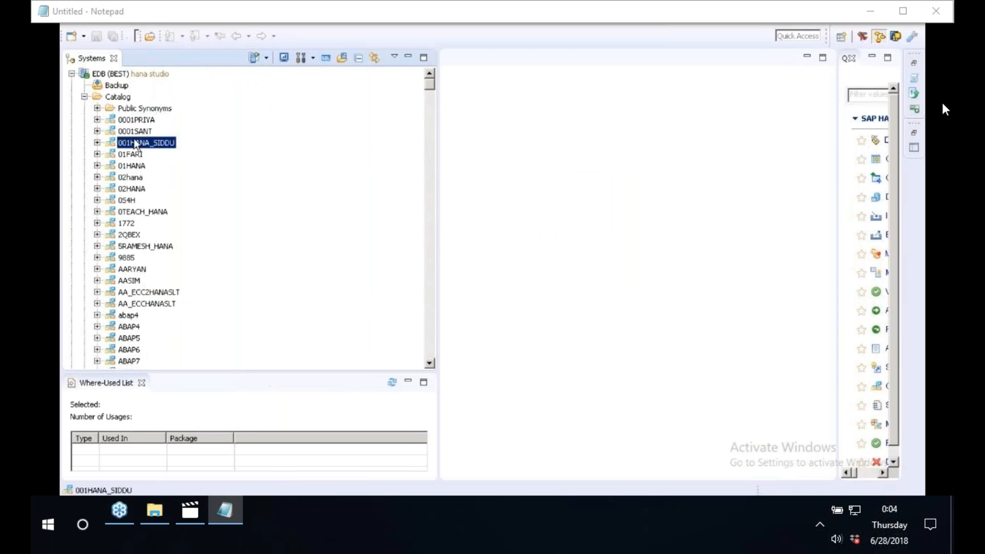
{"action": "type", "text": "best"}
{"action": "left_click", "coordinate": [432, 362]}
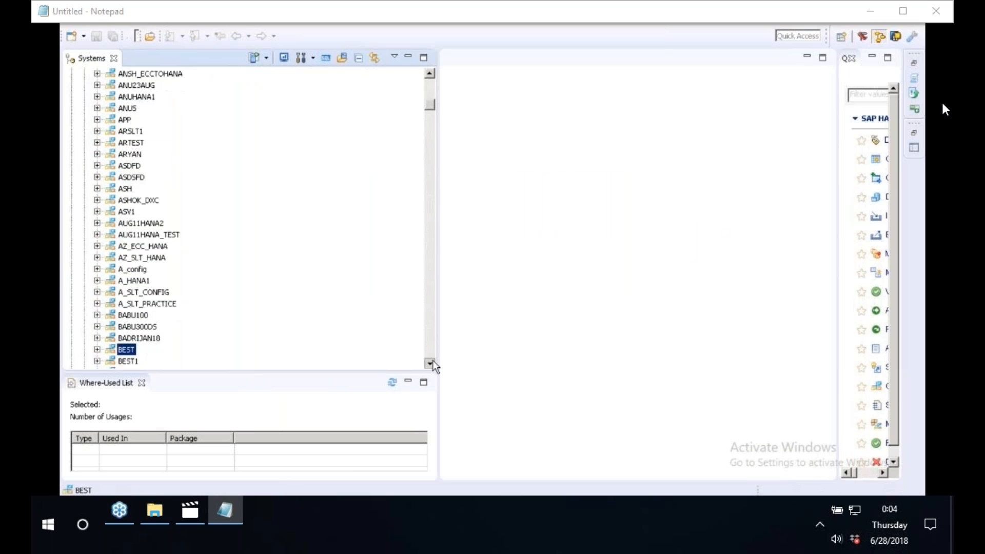
{"action": "left_click", "coordinate": [432, 362]}
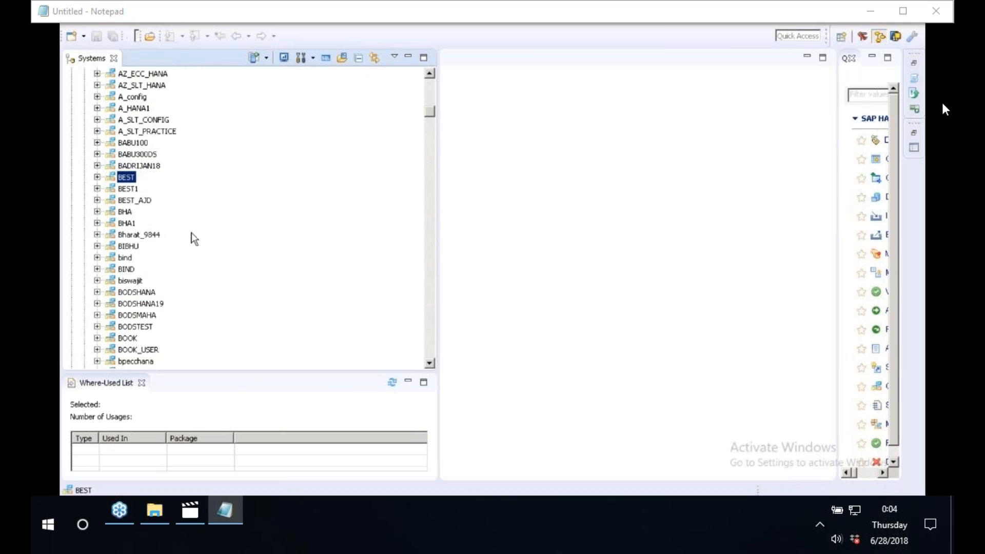
{"action": "left_click", "coordinate": [97, 177]}
Remove the *KNA1* filter from the BEST schema's Tables folder and expand it.
{"action": "left_click", "coordinate": [159, 280]}
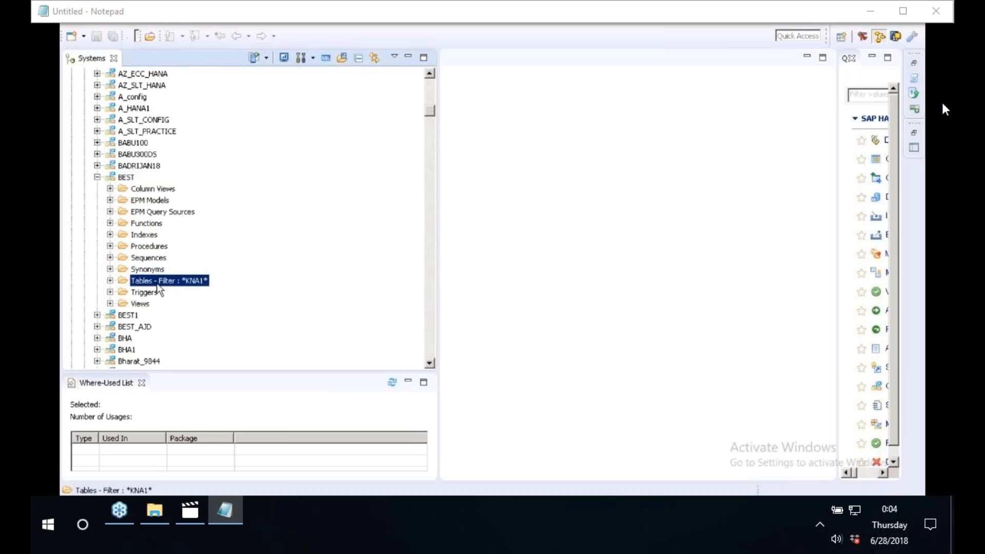
{"action": "right_click", "coordinate": [158, 286]}
{"action": "left_click", "coordinate": [204, 443]}
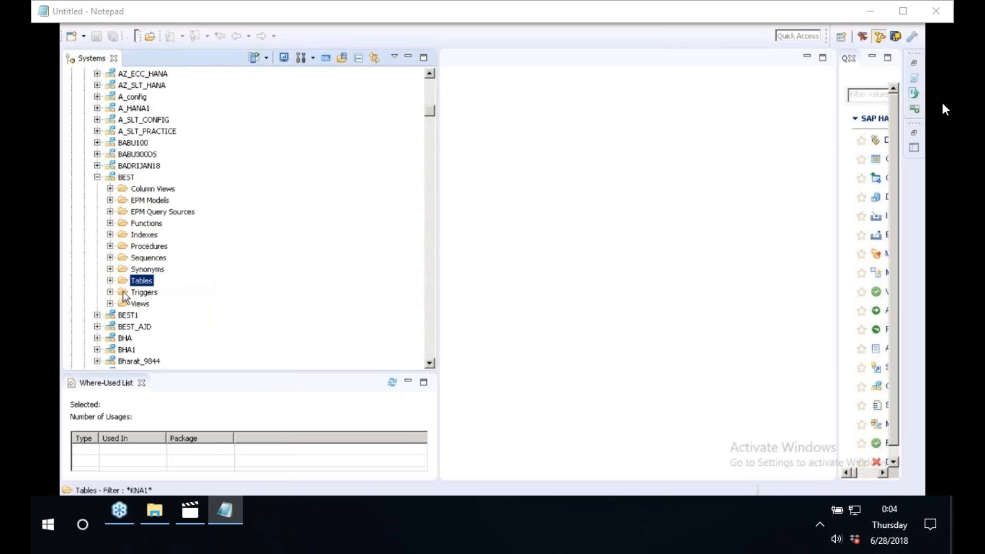
{"action": "left_click", "coordinate": [109, 281]}
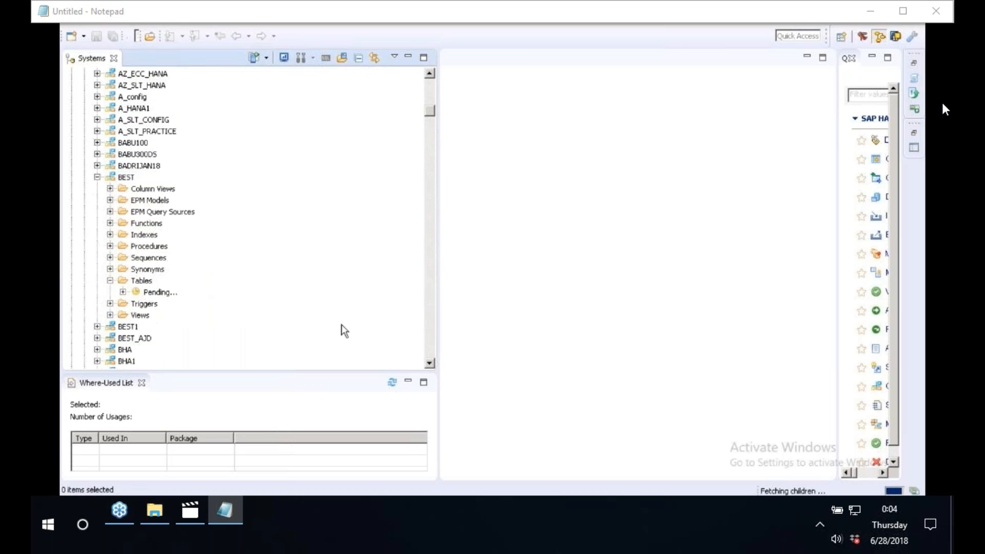
Scroll through the tables listed under the BEST schema.
{"action": "left_click", "coordinate": [431, 336]}
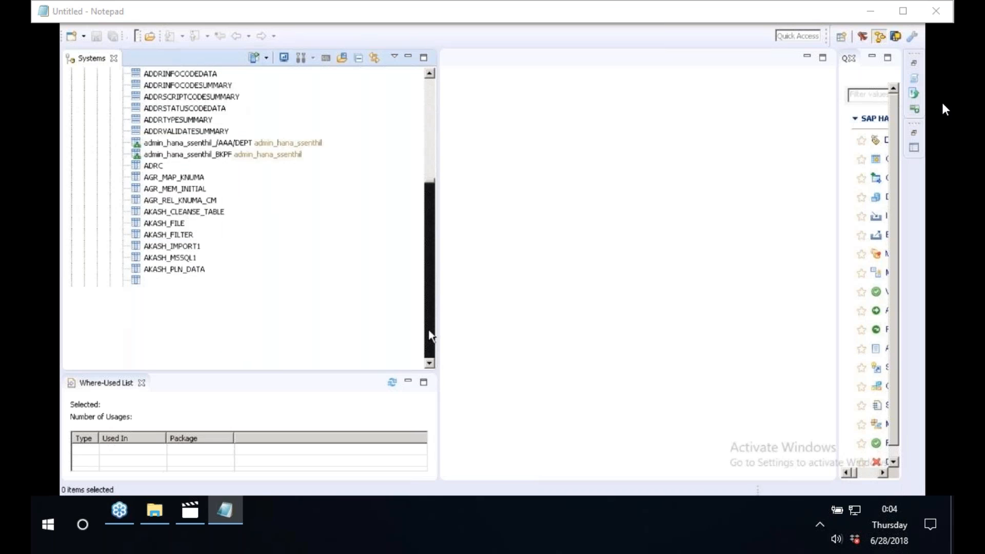
{"action": "left_click_drag", "start_coordinate": [430, 195], "coordinate": [433, 77]}
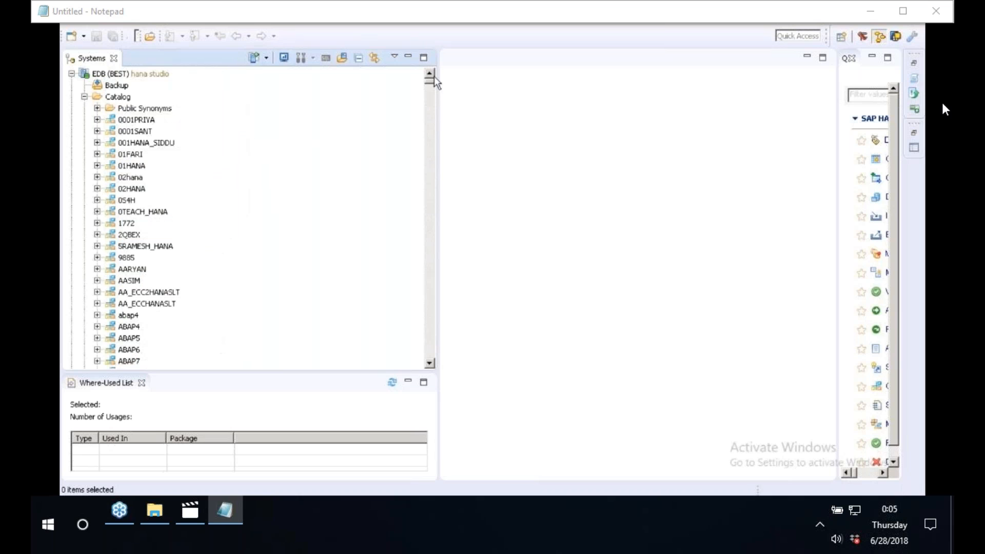
{"action": "left_click", "coordinate": [128, 120]}
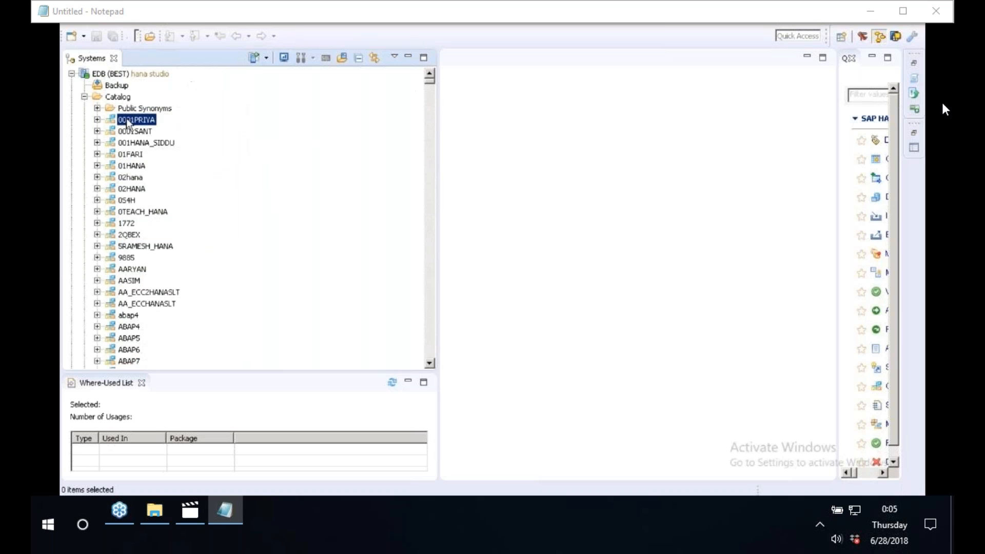
{"action": "left_click", "coordinate": [432, 334]}
{"action": "left_click", "coordinate": [432, 334]}
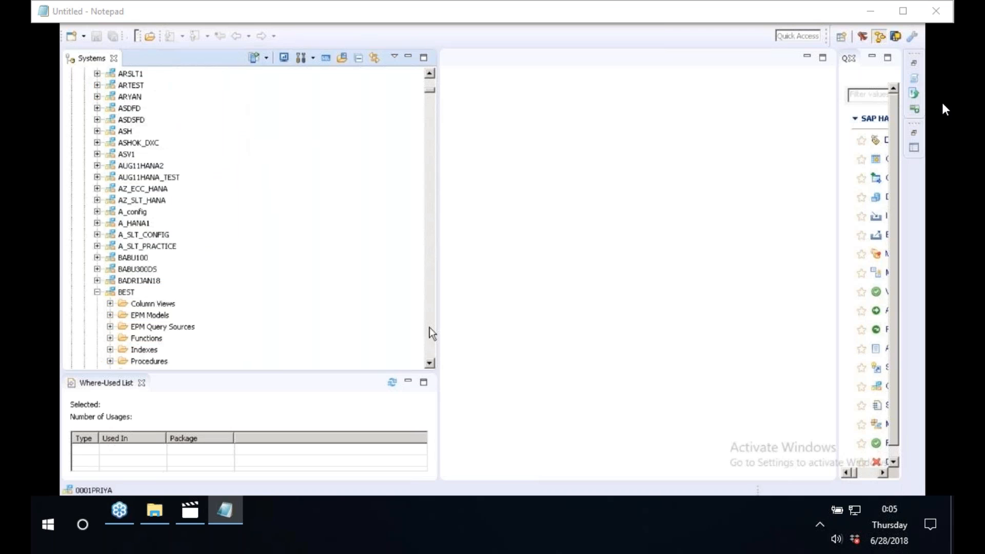
Collapse the BEST schema and the Catalog folder.
{"action": "left_click", "coordinate": [125, 292]}
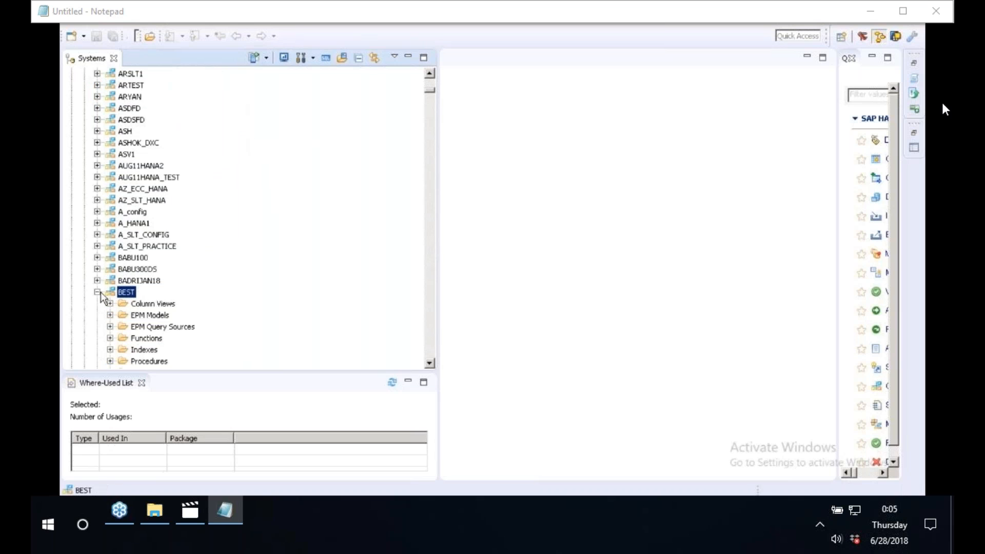
{"action": "left_click", "coordinate": [99, 292]}
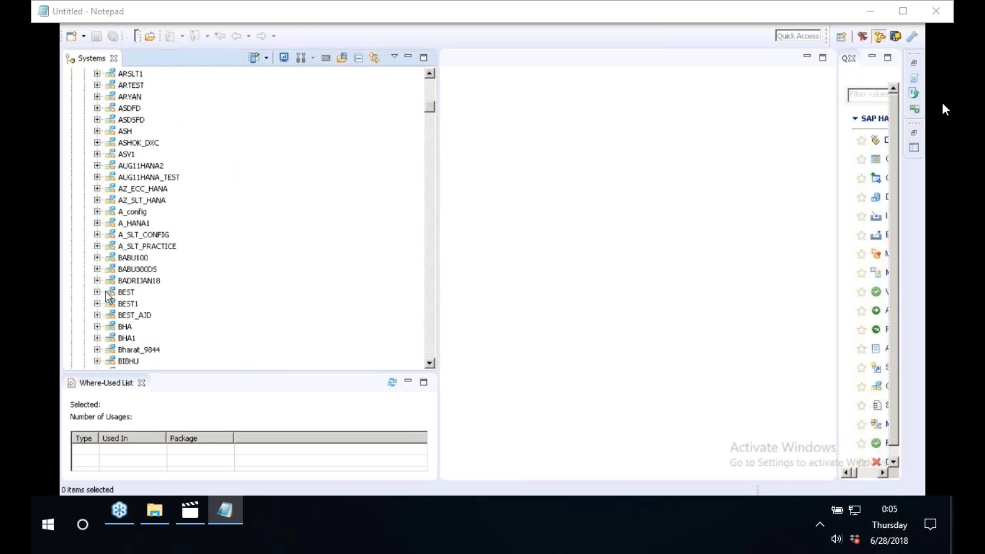
{"action": "left_click", "coordinate": [126, 292]}
{"action": "left_click_drag", "start_coordinate": [431, 117], "coordinate": [431, 72]}
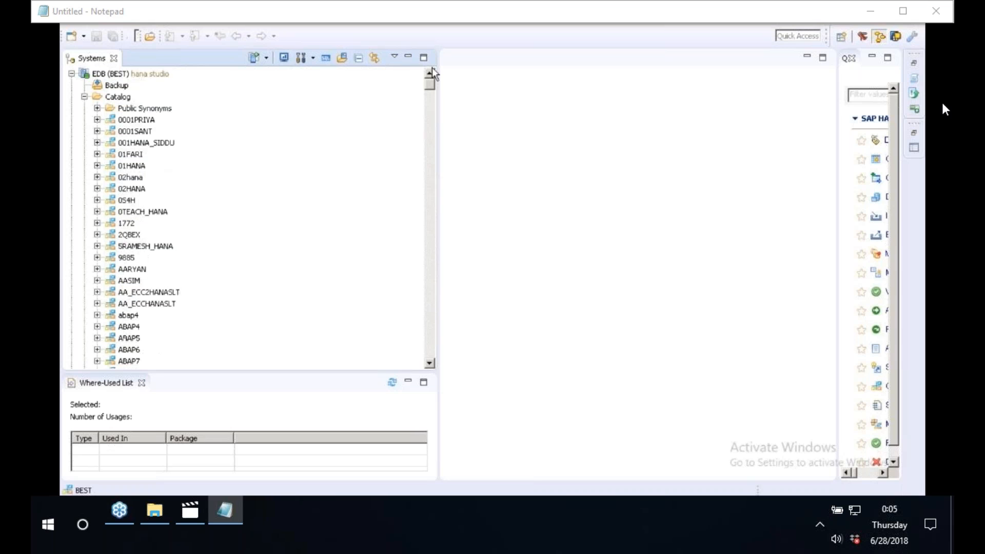
{"action": "left_click", "coordinate": [85, 97]}
{"action": "left_click", "coordinate": [118, 97]}
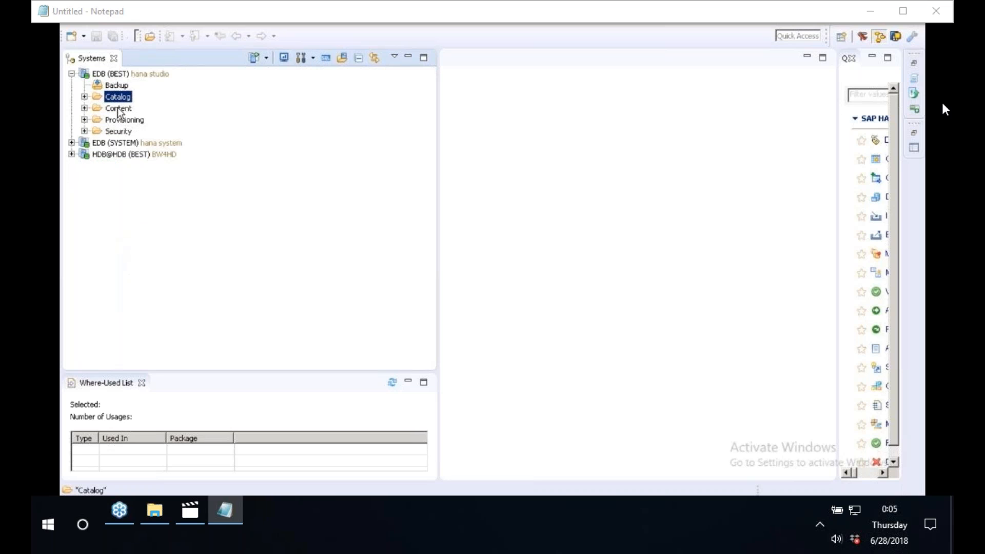
Expand the Content folder and locate the S4HANA package.
{"action": "left_click", "coordinate": [117, 108]}
{"action": "left_click", "coordinate": [84, 108]}
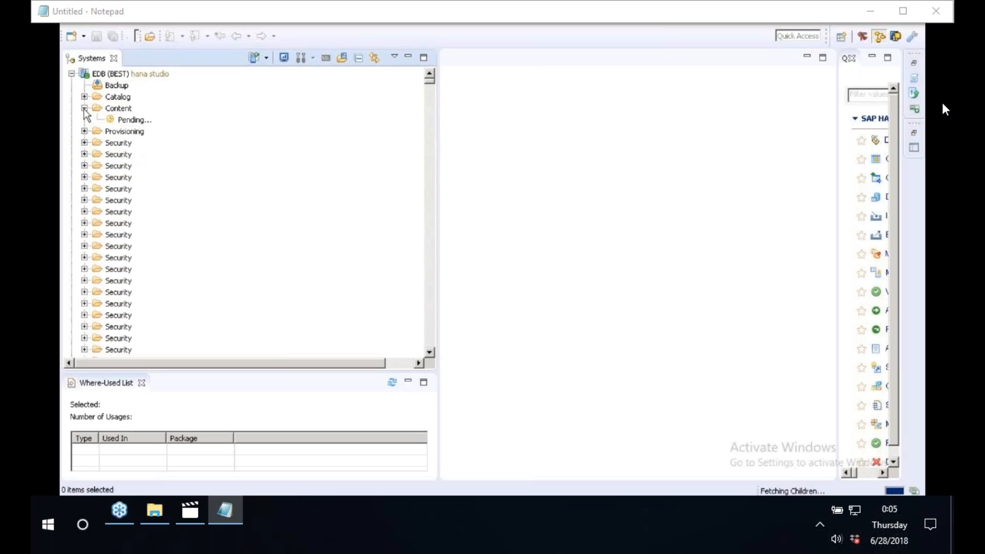
{"action": "left_click", "coordinate": [144, 166]}
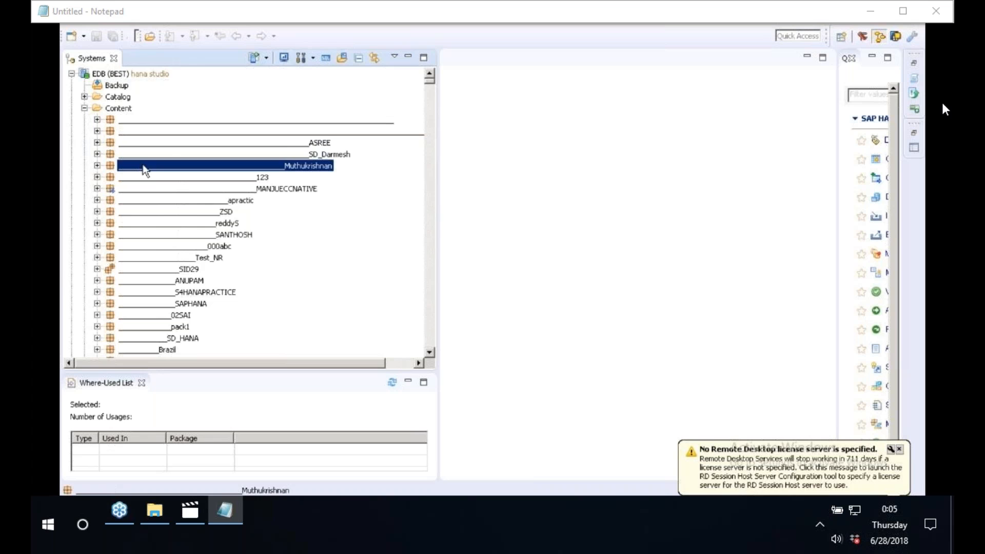
{"action": "type", "text": "s4hana"}
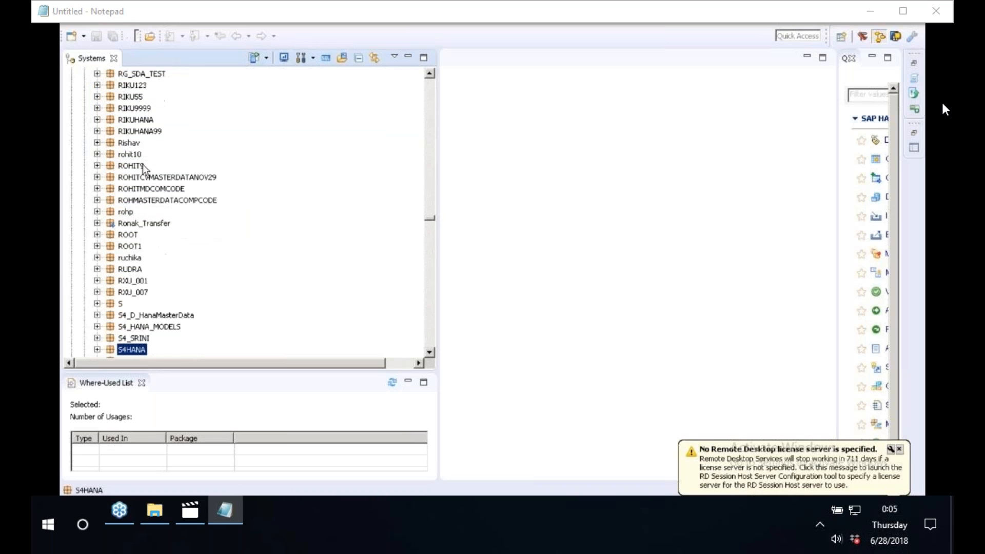
{"action": "left_click", "coordinate": [100, 351]}
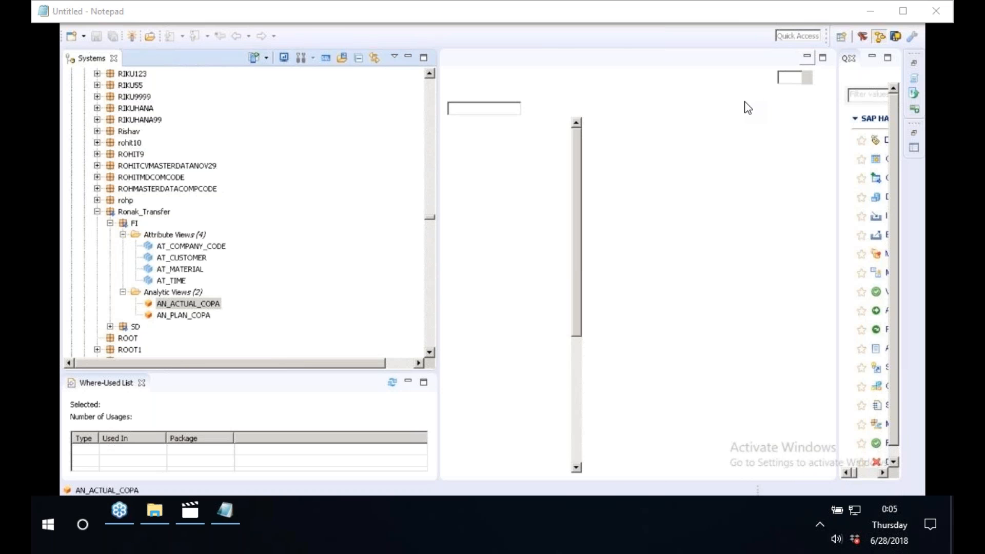
View the raw data in the data preview of the AN_ACTUAL_COPA analytic view.
{"action": "left_click_drag", "start_coordinate": [438, 188], "coordinate": [241, 189]}
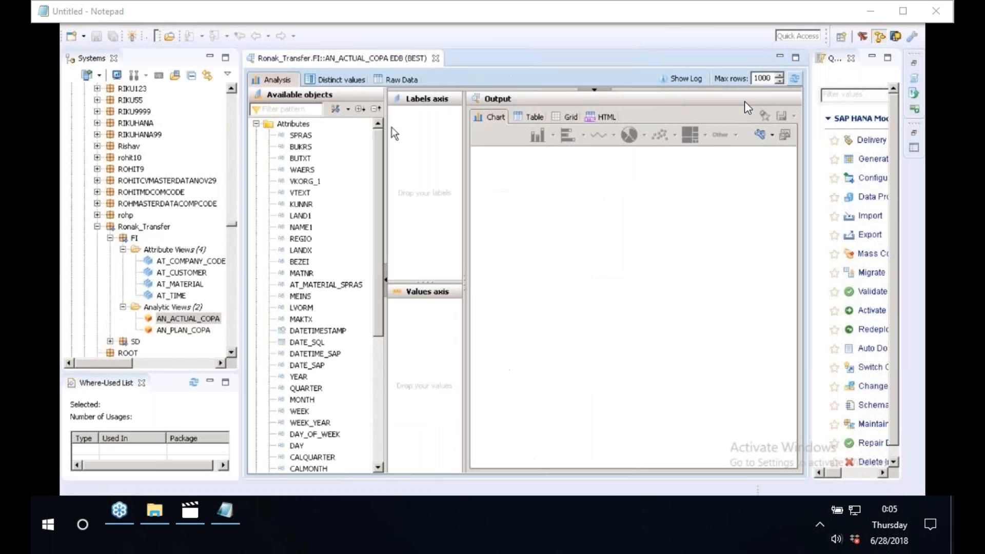
{"action": "left_click", "coordinate": [408, 81]}
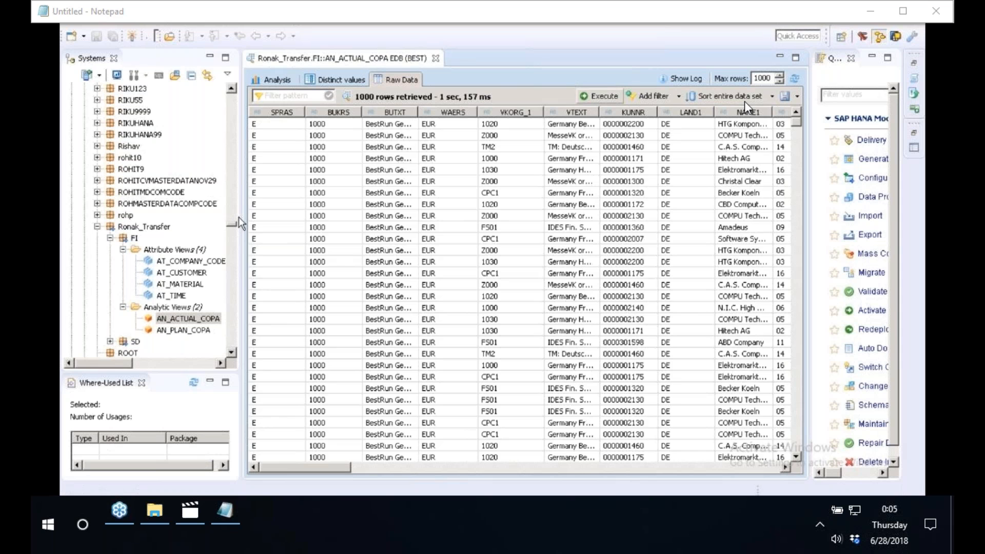
{"action": "left_click_drag", "start_coordinate": [241, 218], "coordinate": [317, 199]}
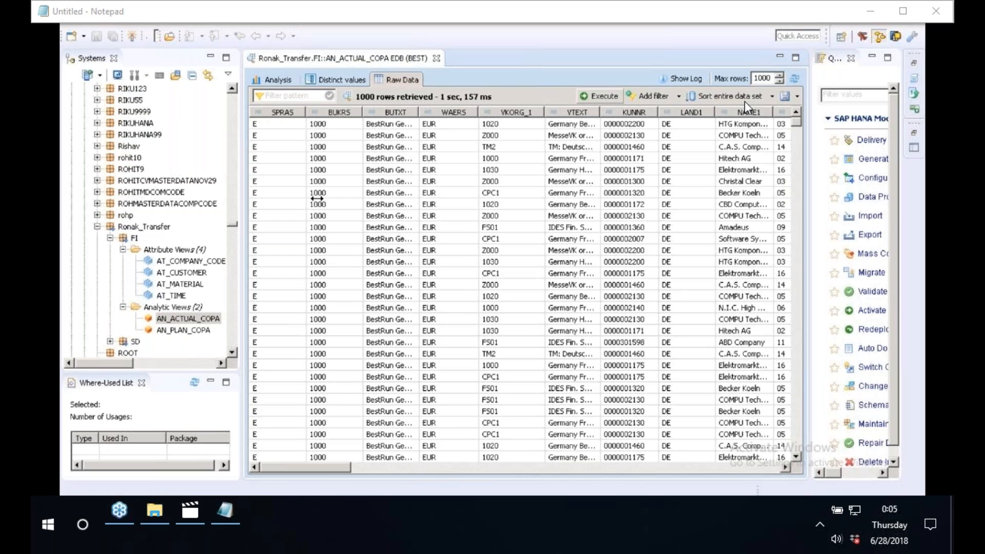
{"action": "left_click_drag", "start_coordinate": [317, 198], "coordinate": [318, 199]}
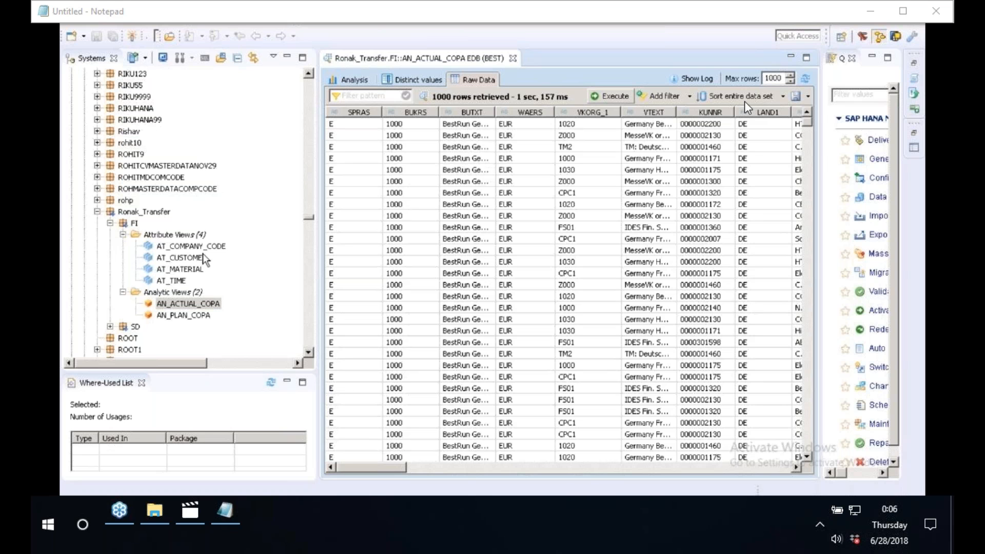
Launch the SAP BusinessObjects BI Platform Java BI Launch Pad from the SAP Business Intelligence programs.
{"action": "left_click", "coordinate": [191, 306]}
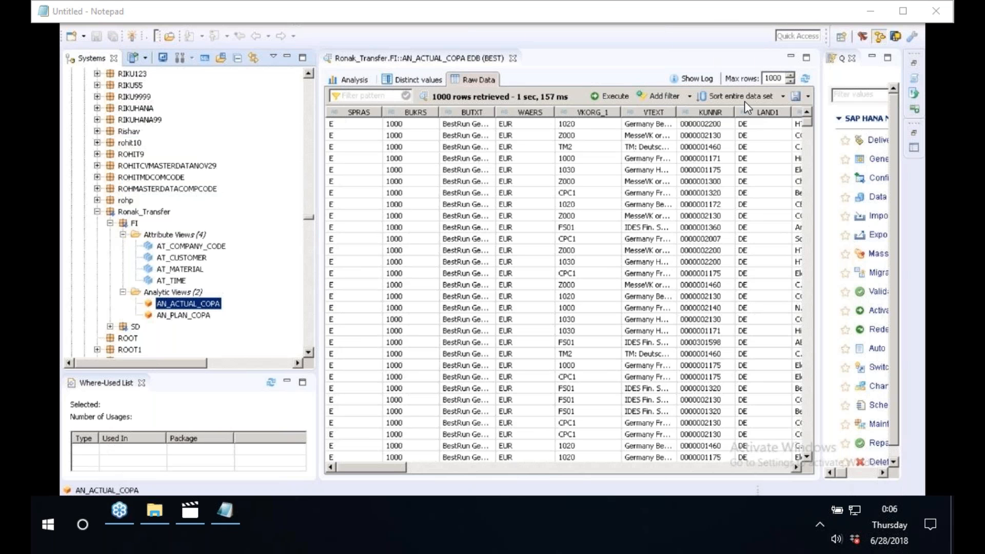
{"action": "key", "text": "super"}
{"action": "left_click", "coordinate": [126, 466]}
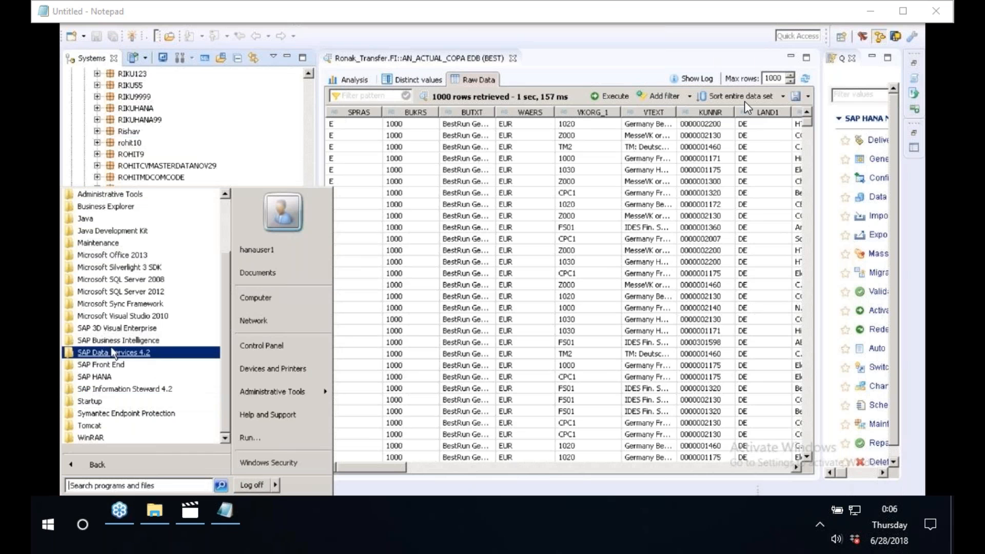
{"action": "left_click", "coordinate": [110, 341]}
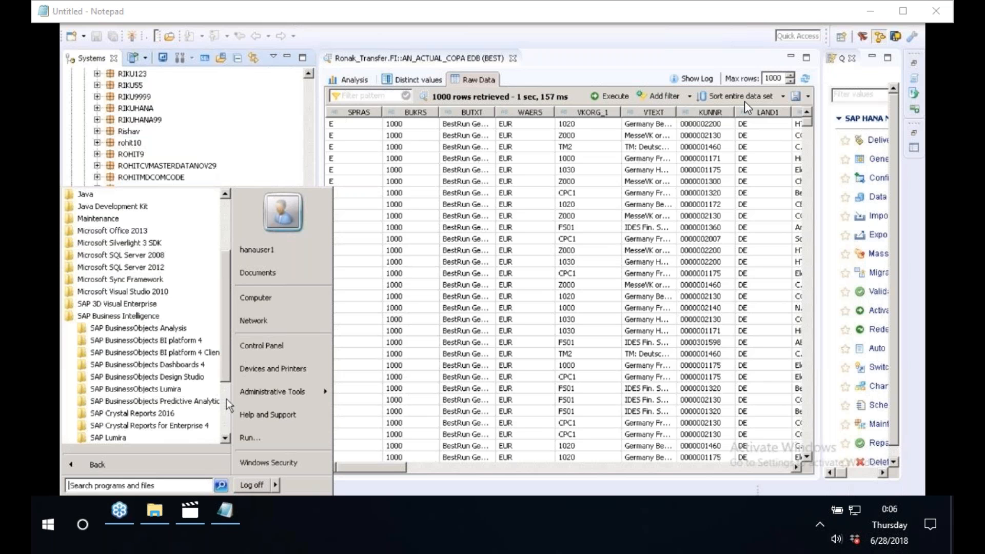
{"action": "scroll", "coordinate": [227, 399], "scroll_direction": "down", "scroll_amount": 3}
{"action": "left_click", "coordinate": [145, 245]}
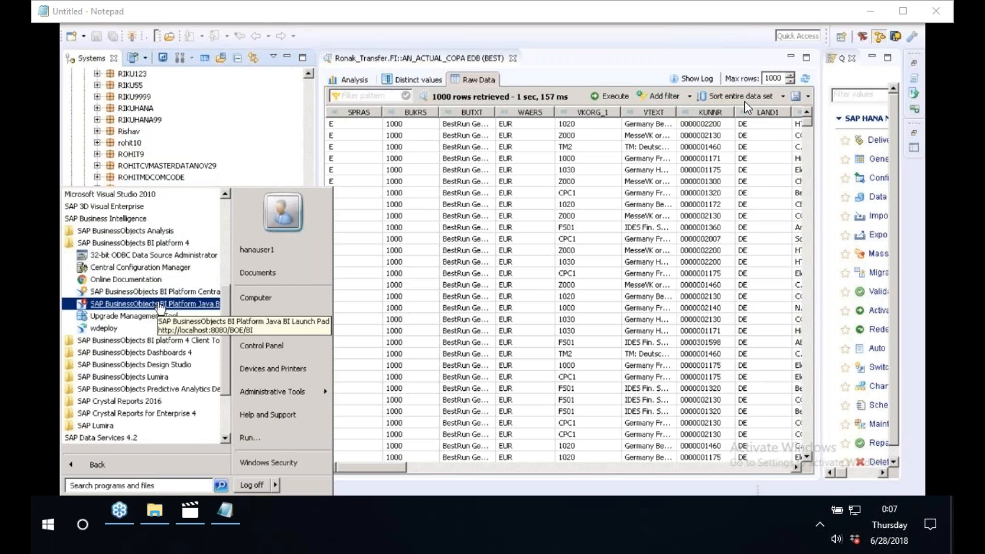
{"action": "left_click", "coordinate": [160, 307]}
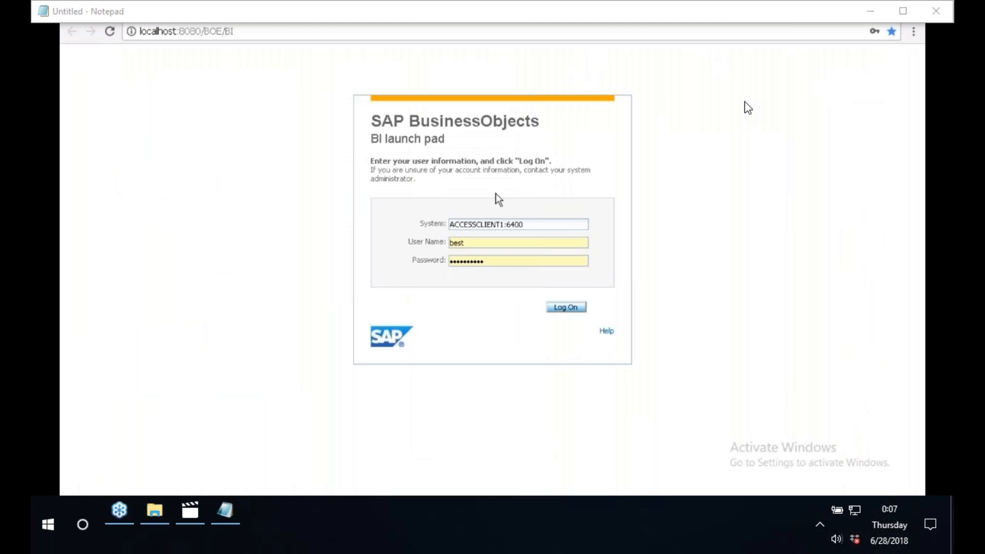
Log on to the BI launch pad as user best, entering the account password.
{"action": "left_click", "coordinate": [494, 263]}
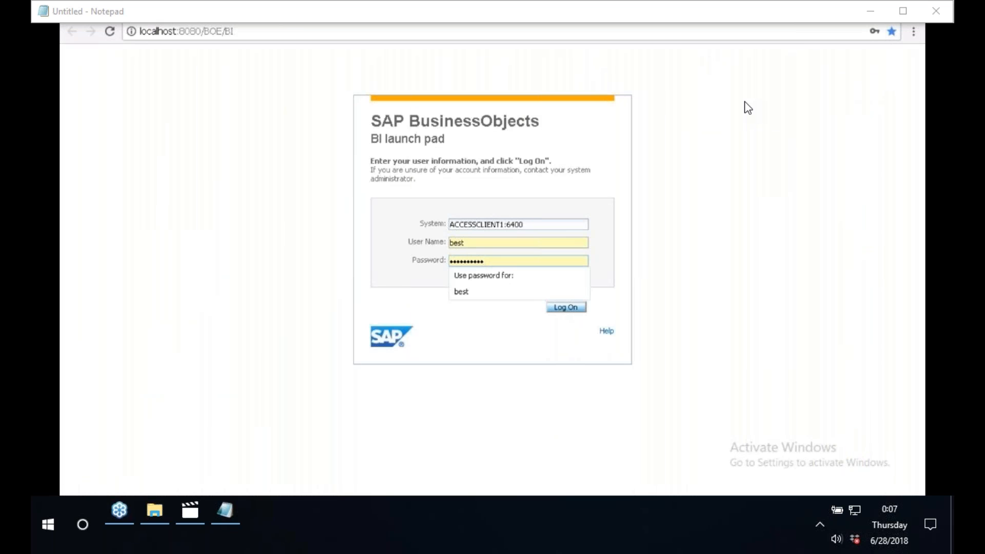
{"action": "key", "text": "ctrl+a"}
{"action": "type", "text": "•••••••••••"}
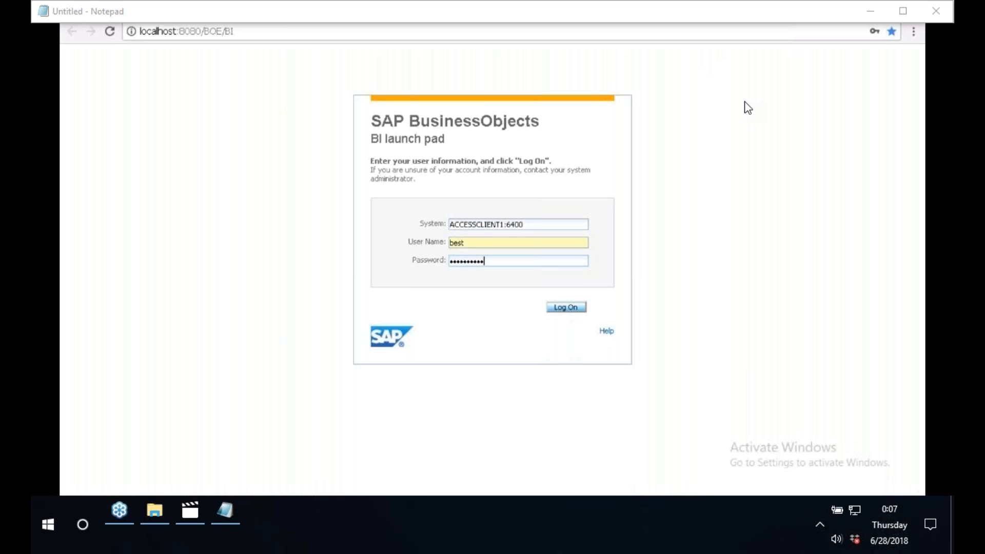
{"action": "left_click", "coordinate": [572, 310]}
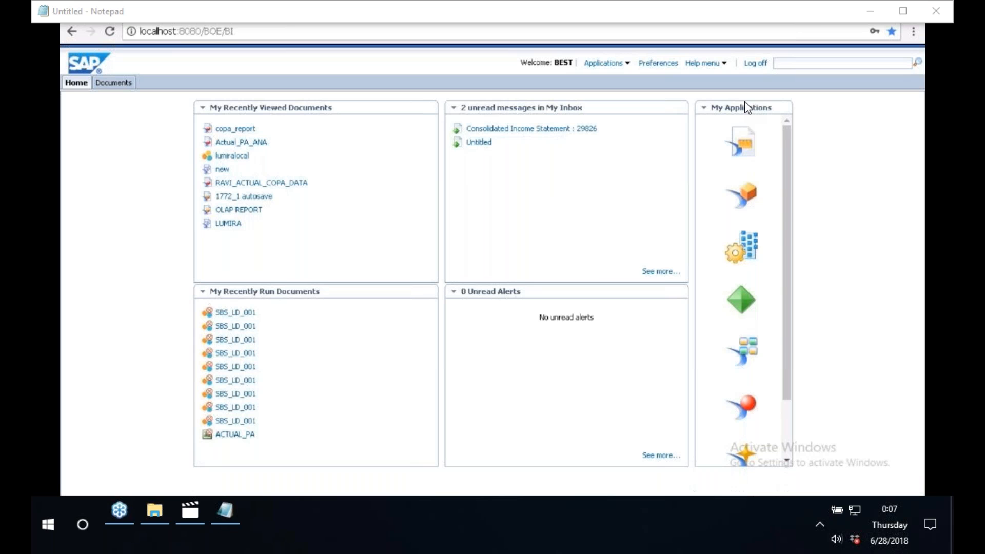
{"action": "key", "text": "alt+Tab"}
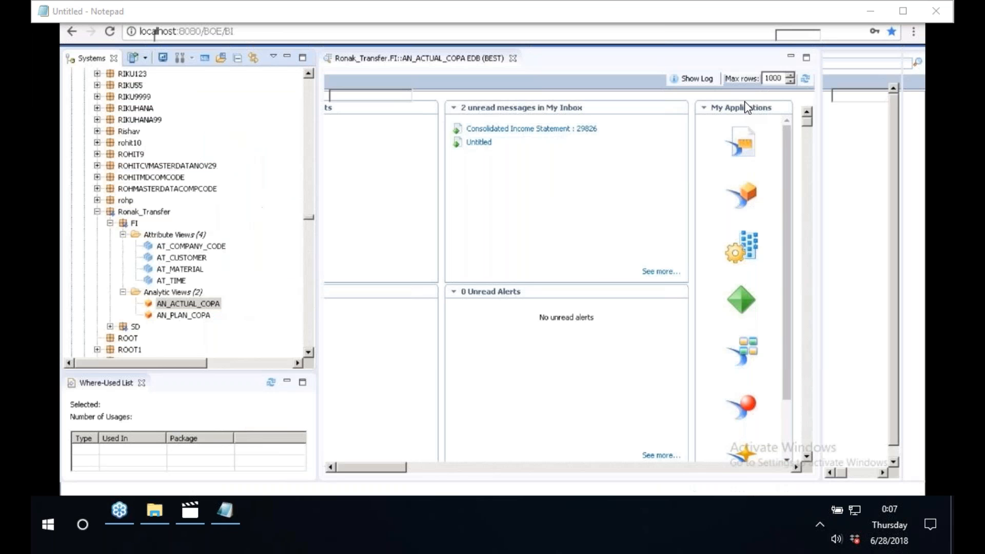
{"action": "key", "text": "super+d"}
{"action": "right_click", "coordinate": [430, 272]}
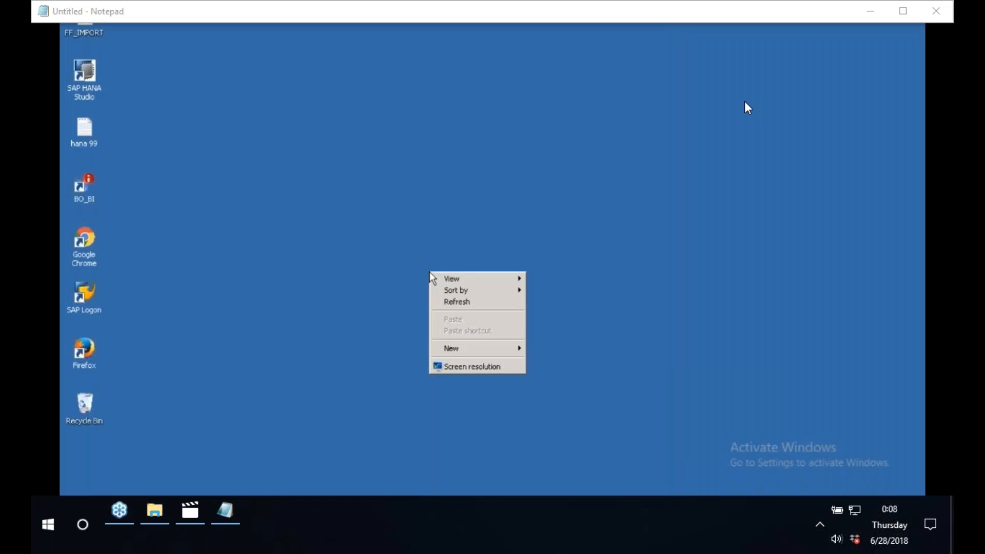
{"action": "left_click", "coordinate": [455, 302]}
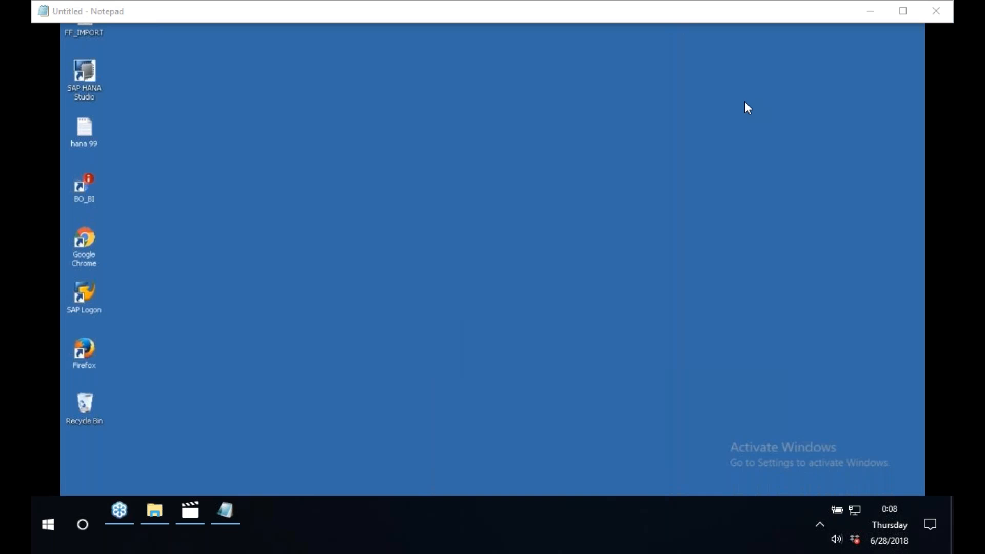
{"action": "key", "text": "alt+Tab"}
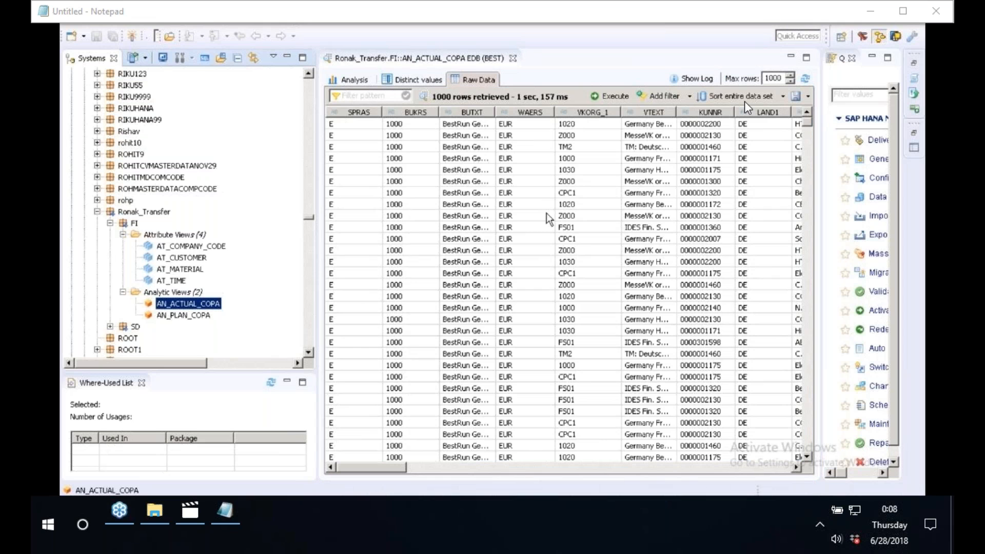
Launch the Information Design Tool from the SAP BusinessObjects BI platform 4 client tools.
{"action": "left_click", "coordinate": [154, 508]}
{"action": "left_click", "coordinate": [74, 508]}
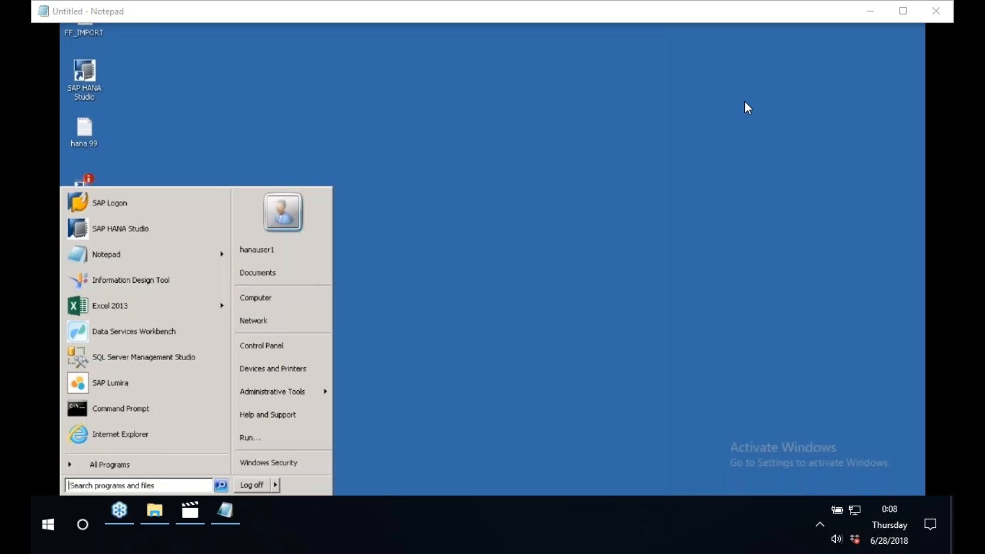
{"action": "left_click", "coordinate": [123, 471]}
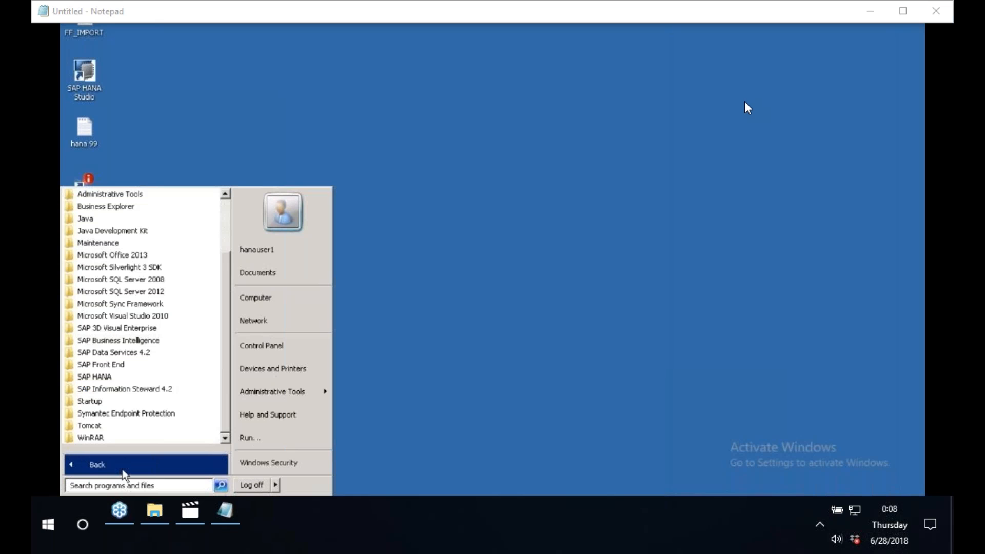
{"action": "left_click", "coordinate": [135, 360]}
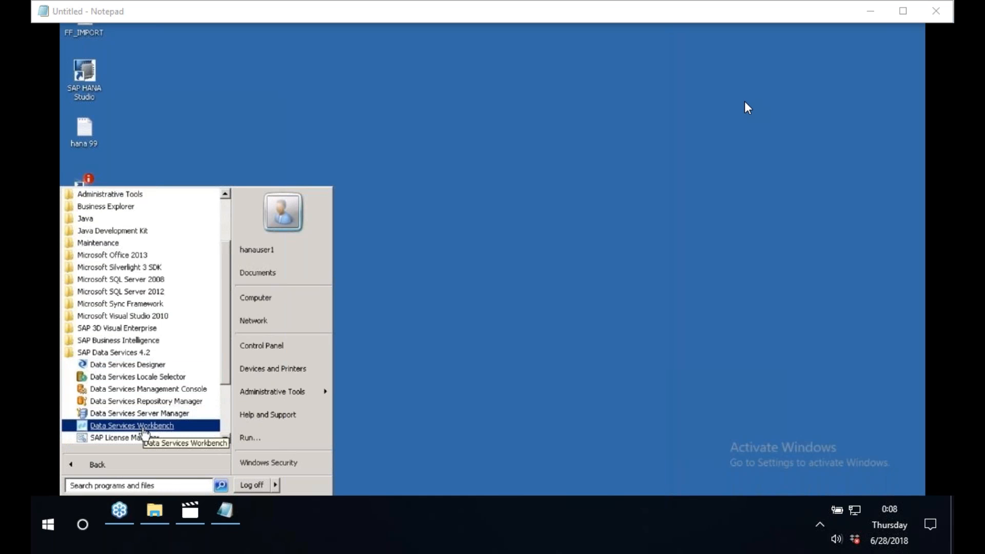
{"action": "left_click", "coordinate": [136, 352]}
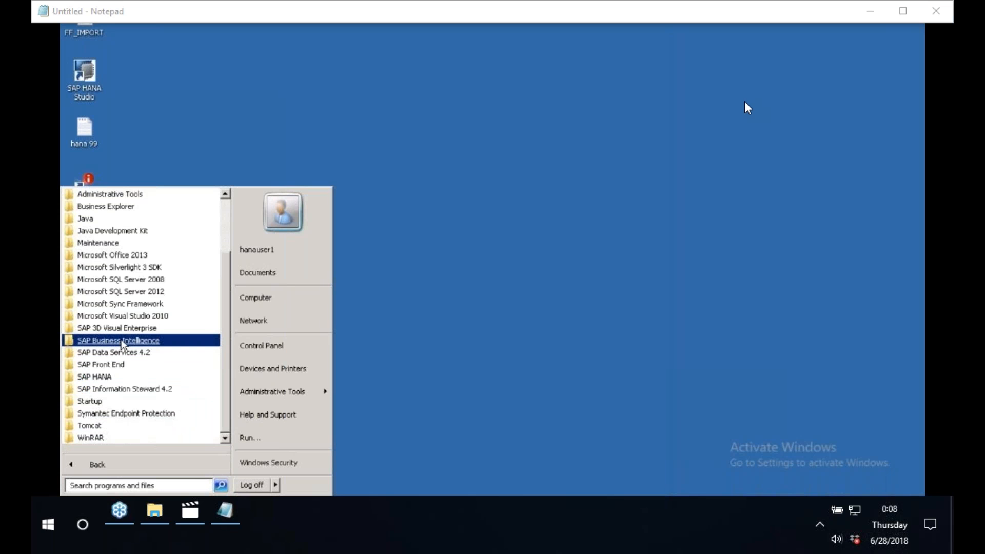
{"action": "left_click", "coordinate": [122, 341]}
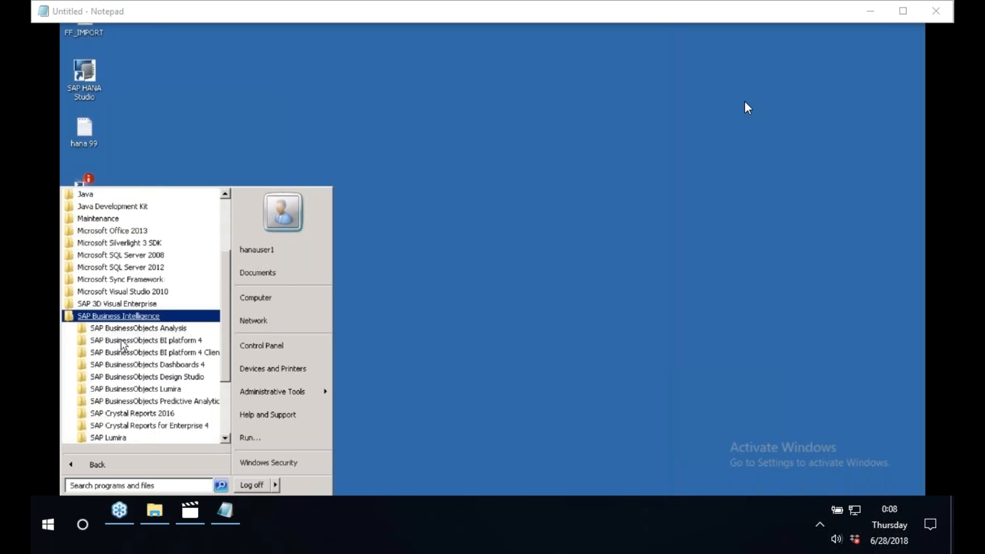
{"action": "left_click", "coordinate": [156, 353]}
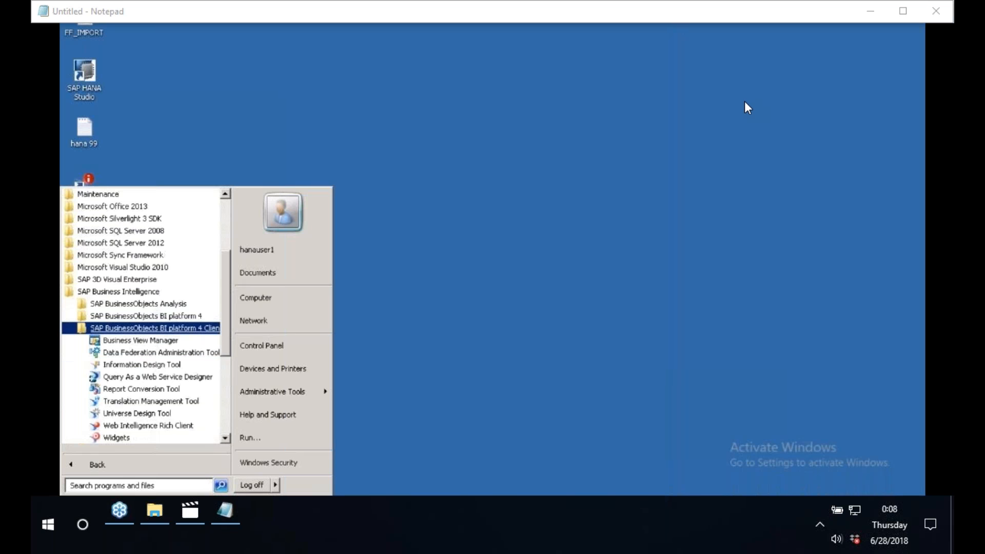
{"action": "left_click", "coordinate": [142, 316]}
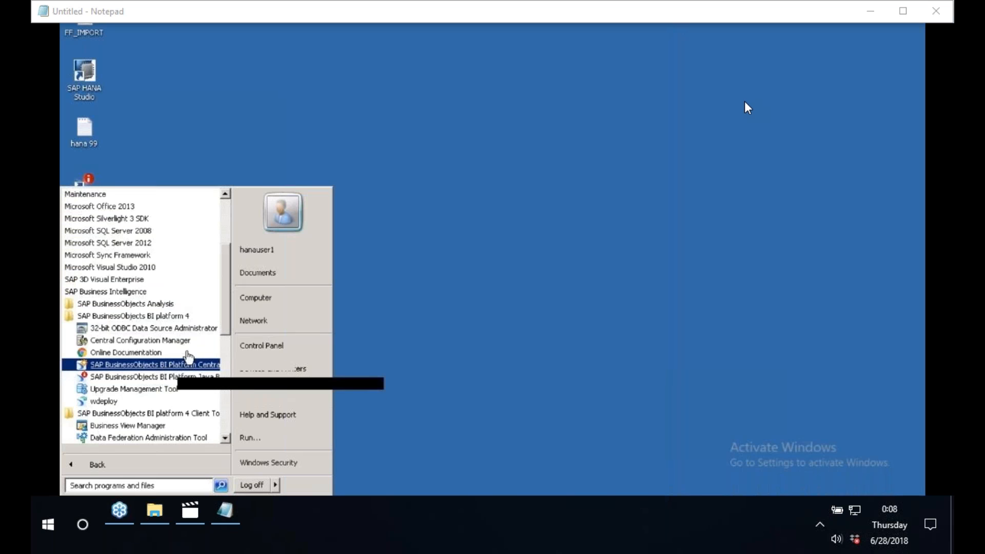
{"action": "left_click", "coordinate": [129, 316]}
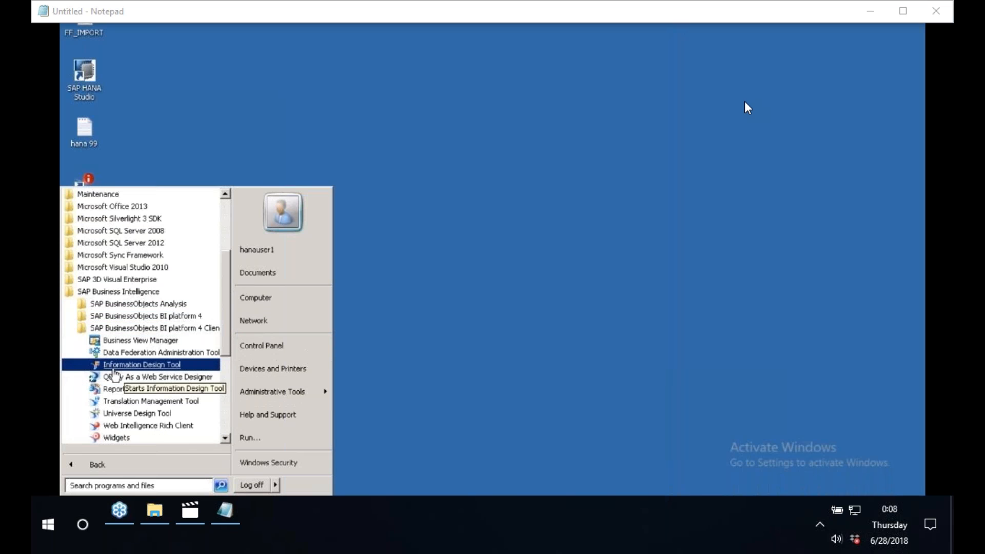
{"action": "left_click", "coordinate": [134, 365]}
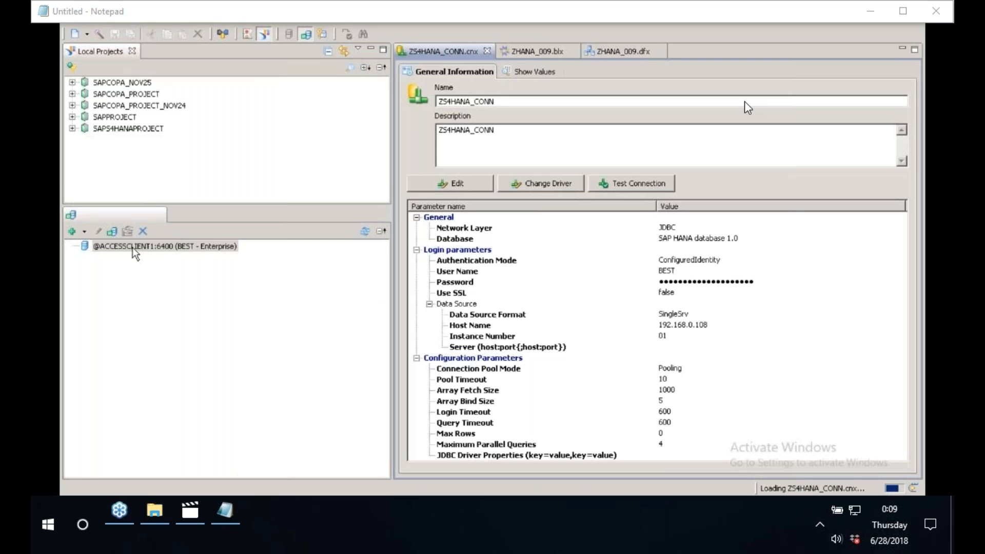
{"action": "right_click", "coordinate": [132, 247]}
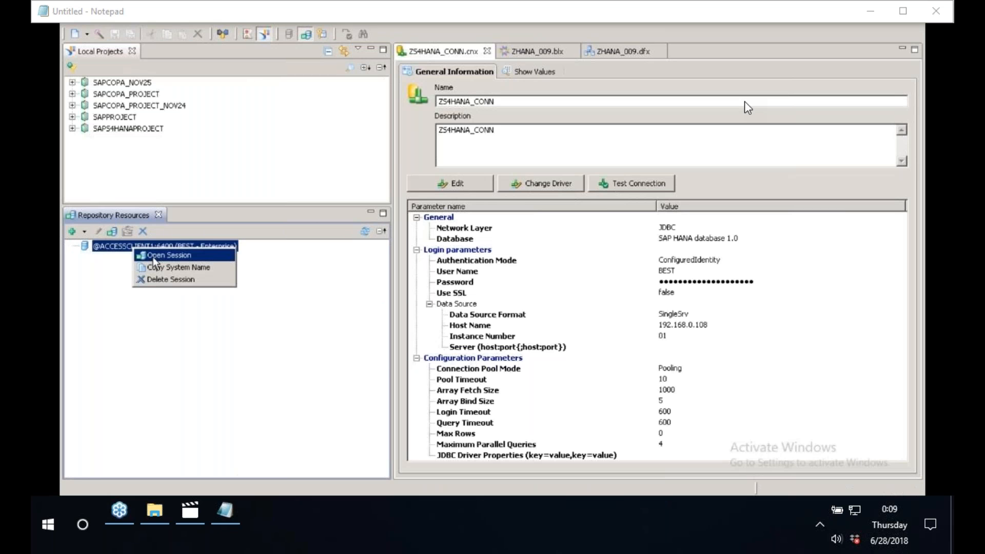
{"action": "left_click", "coordinate": [153, 257]}
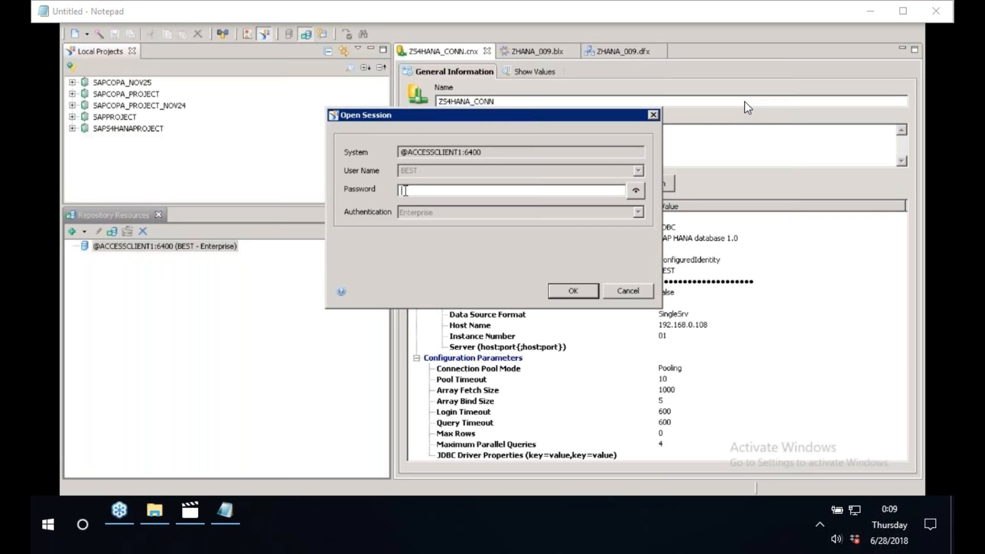
{"action": "type", "text": "**********"}
{"action": "left_click", "coordinate": [566, 292]}
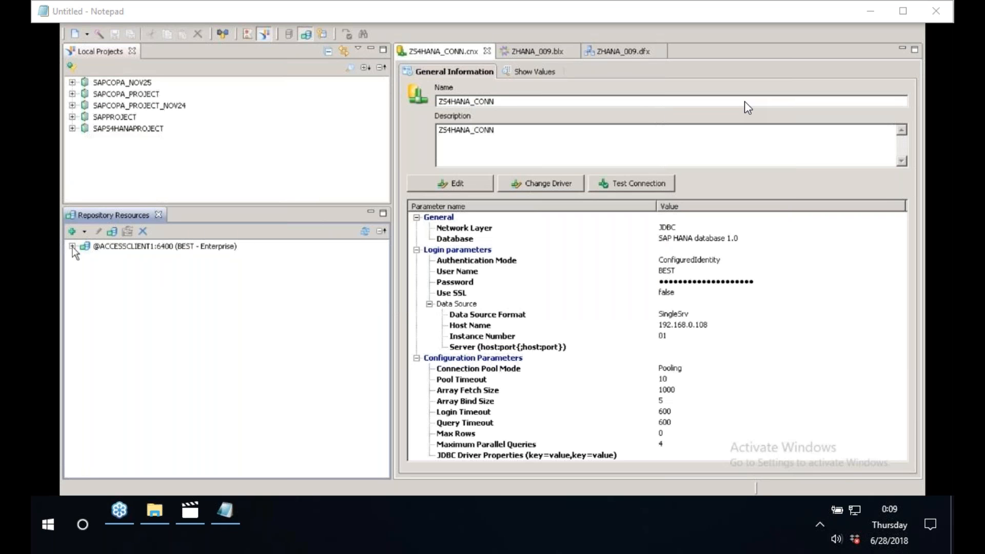
Expand the repository session and insert a new OLAP connection in its Connections folder.
{"action": "left_click", "coordinate": [72, 248]}
{"action": "left_click", "coordinate": [131, 284]}
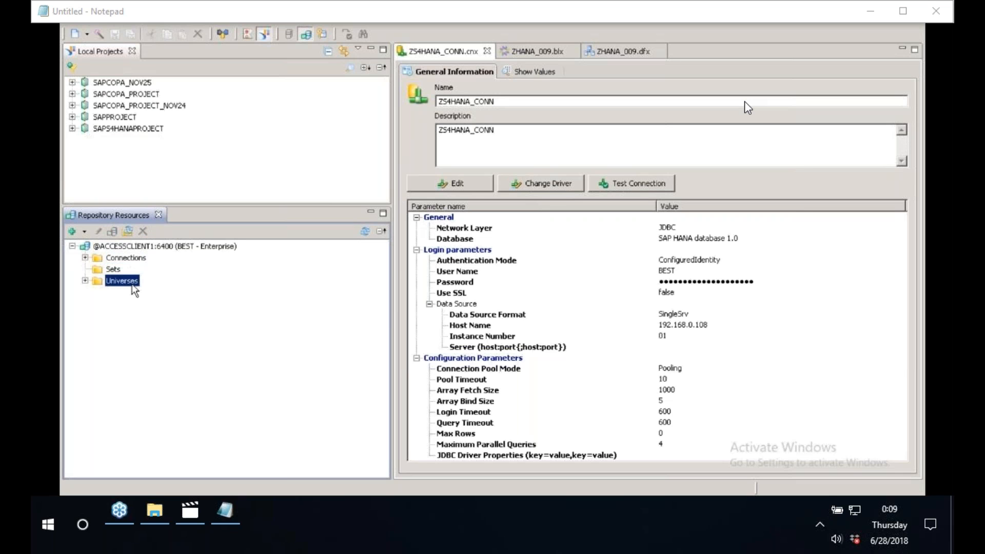
{"action": "left_click", "coordinate": [123, 260]}
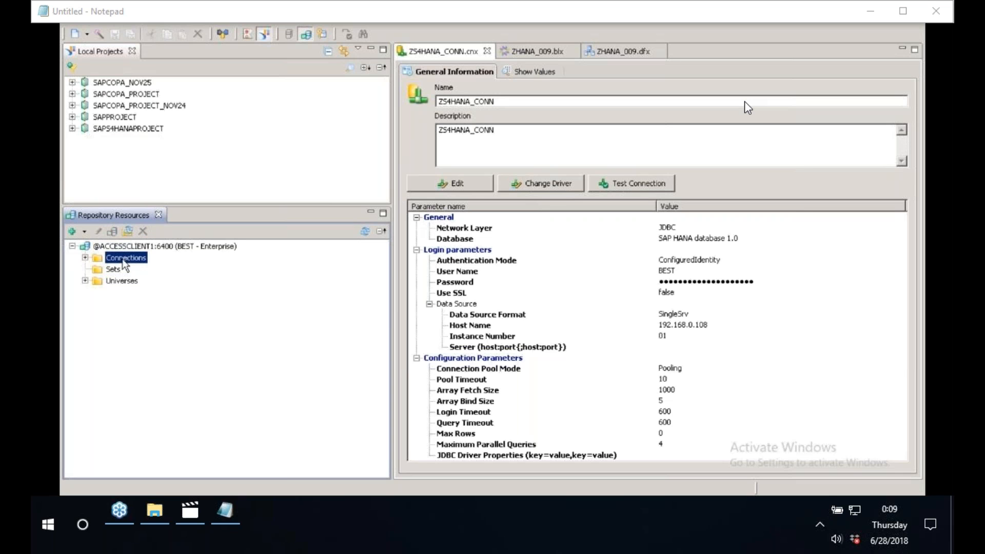
{"action": "right_click", "coordinate": [124, 265]}
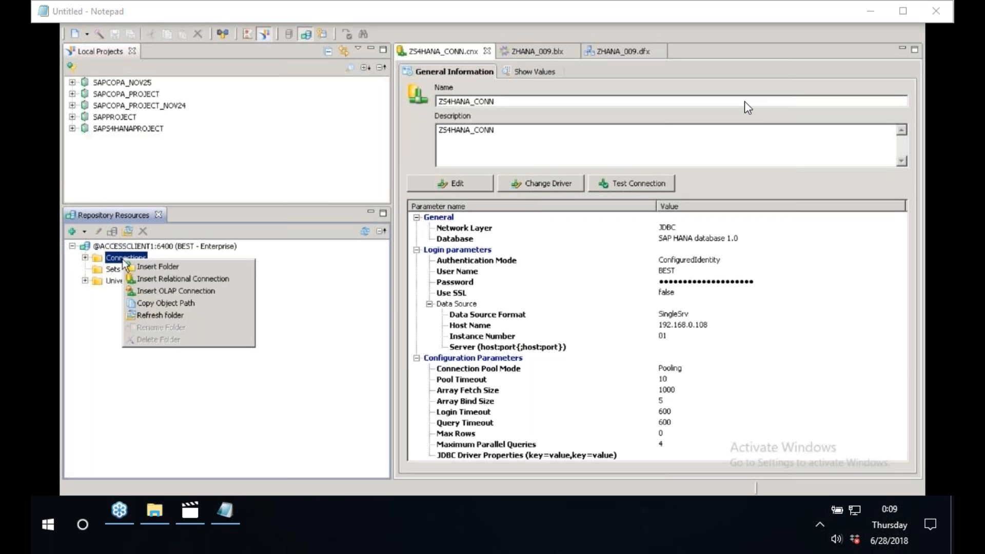
{"action": "left_click", "coordinate": [155, 294]}
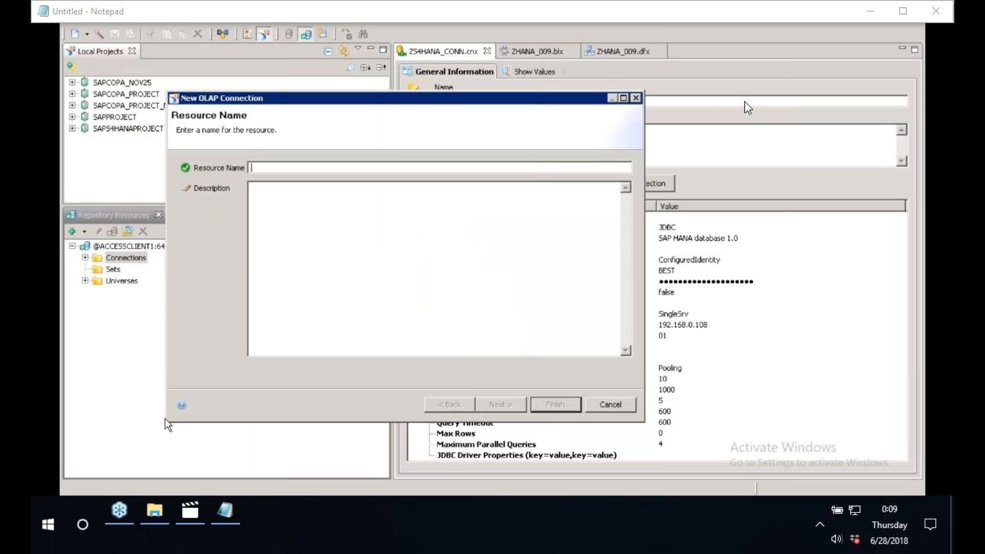
Name the OLAP connection ZOLAP_HANA, give it the same description, and continue to the driver selection.
{"action": "left_click_drag", "start_coordinate": [176, 420], "coordinate": [321, 391]}
{"action": "left_click_drag", "start_coordinate": [417, 100], "coordinate": [114, 118]}
{"action": "type", "text": "zolap"}
{"action": "key", "text": "BackSpace"}
{"action": "key", "text": "BackSpace"}
{"action": "key", "text": "BackSpace"}
{"action": "key", "text": "BackSpace"}
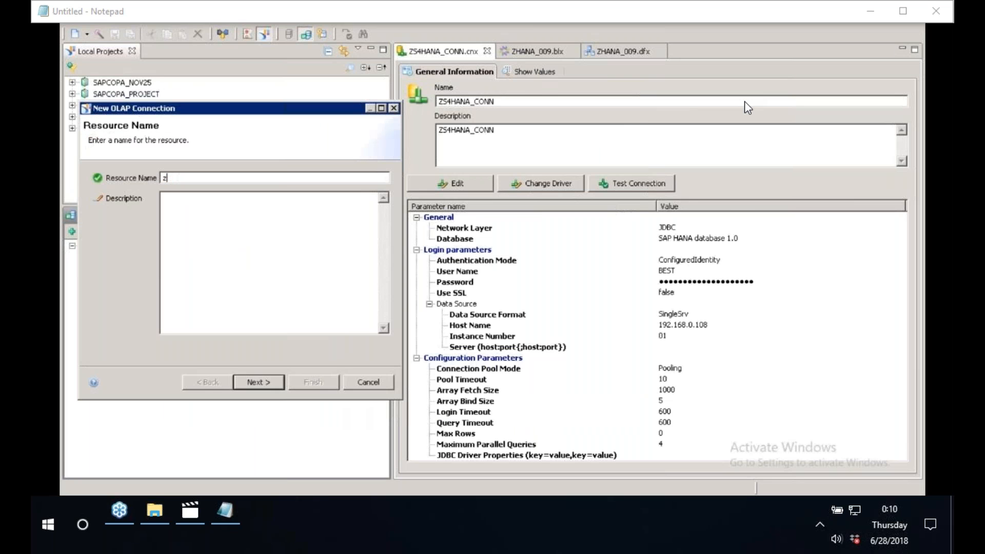
{"action": "key", "text": "BackSpace"}
{"action": "type", "text": "ZOLAP_HANA"}
{"action": "left_click_drag", "start_coordinate": [229, 177], "coordinate": [118, 176]}
{"action": "key", "text": "ctrl+c"}
{"action": "left_click", "coordinate": [177, 216]}
{"action": "key", "text": "ctrl+v"}
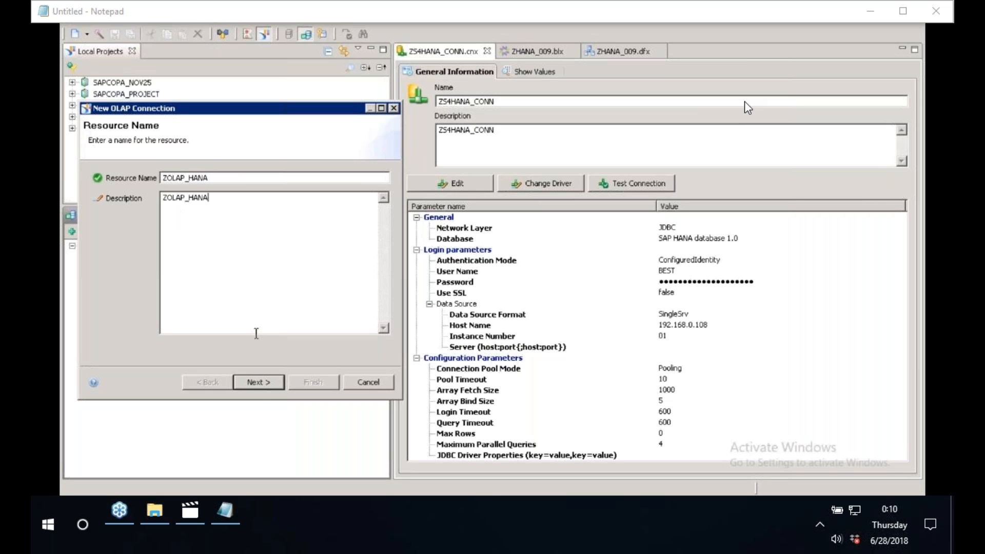
{"action": "left_click", "coordinate": [268, 384]}
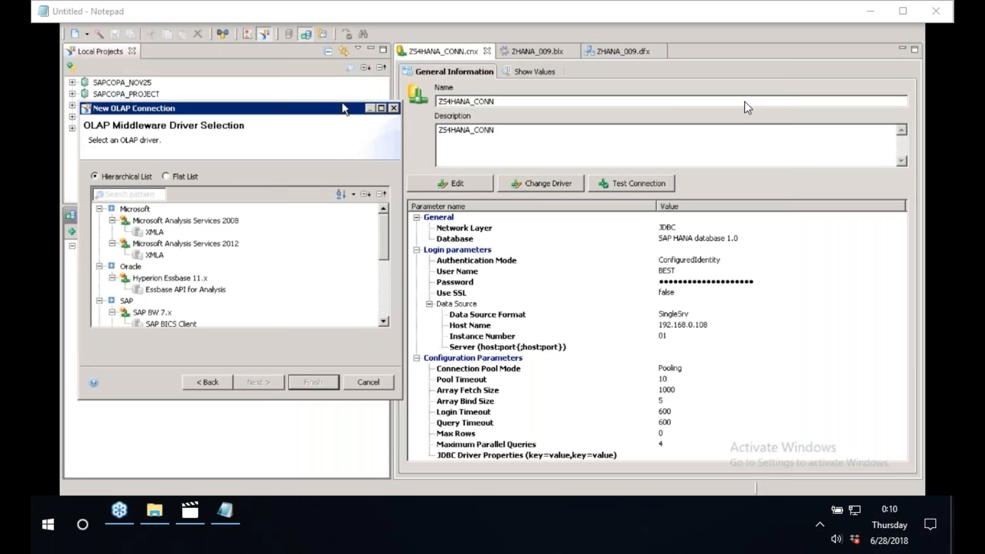
Select the SAP Hana Client driver under SAP HANA for the OLAP connection.
{"action": "left_click_drag", "start_coordinate": [343, 104], "coordinate": [343, 37]}
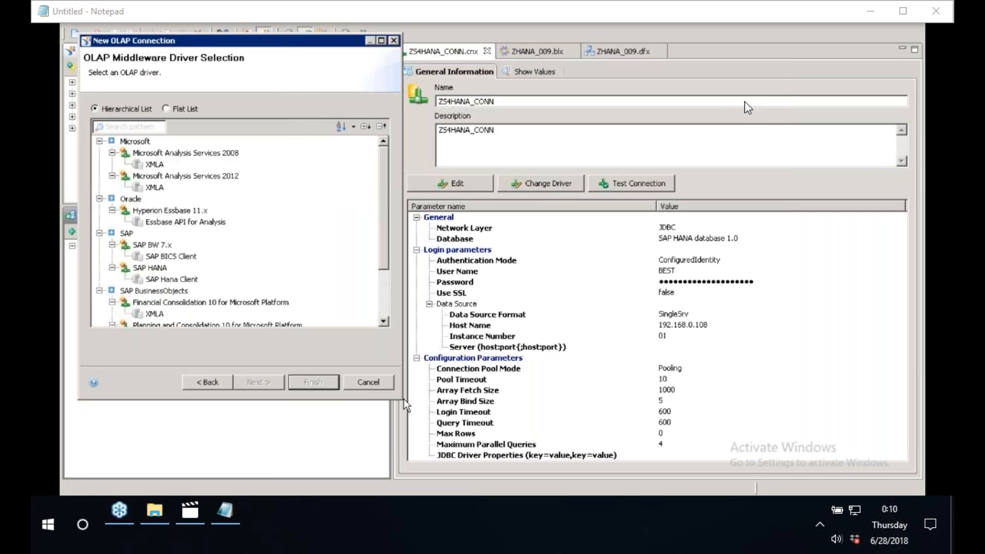
{"action": "left_click_drag", "start_coordinate": [406, 404], "coordinate": [480, 445]}
{"action": "left_click", "coordinate": [461, 367]}
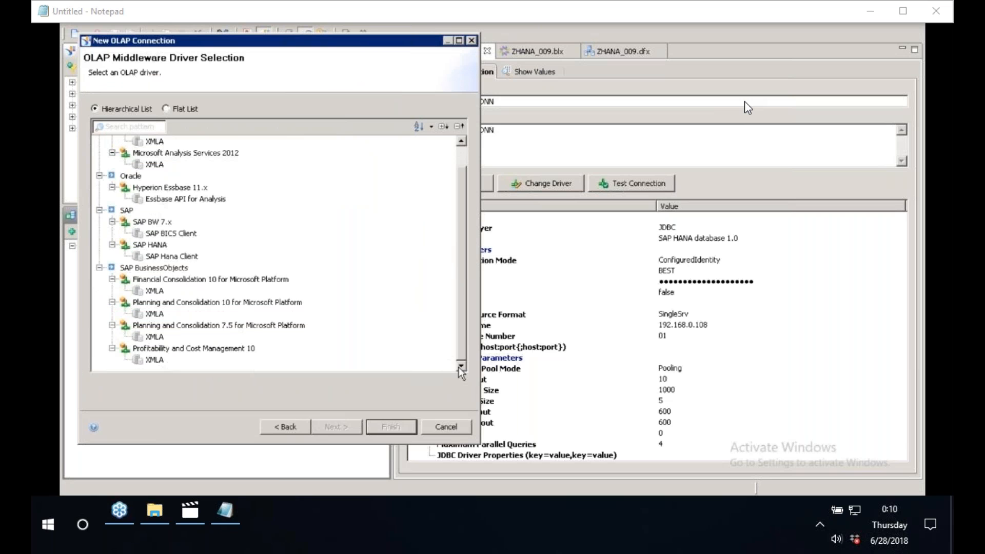
{"action": "scroll", "coordinate": [223, 275], "scroll_direction": "up", "scroll_amount": 2}
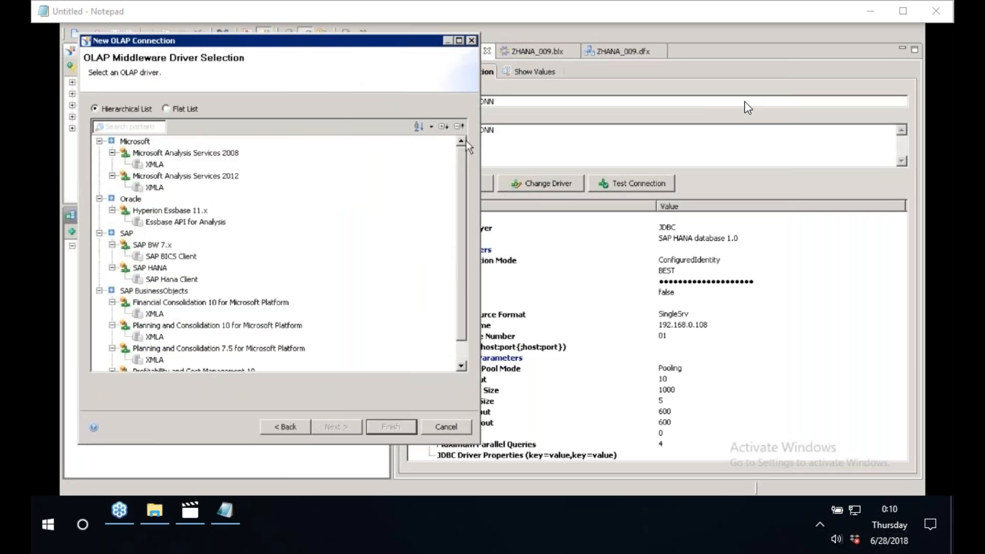
{"action": "left_click", "coordinate": [180, 280]}
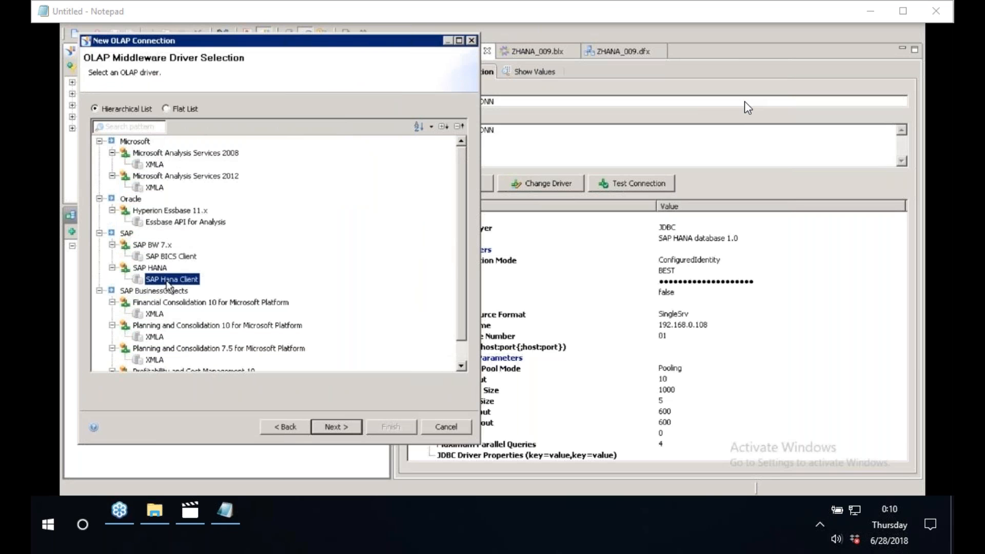
Cancel the ZOLAP_HANA OLAP connection wizard.
{"action": "left_click", "coordinate": [127, 233]}
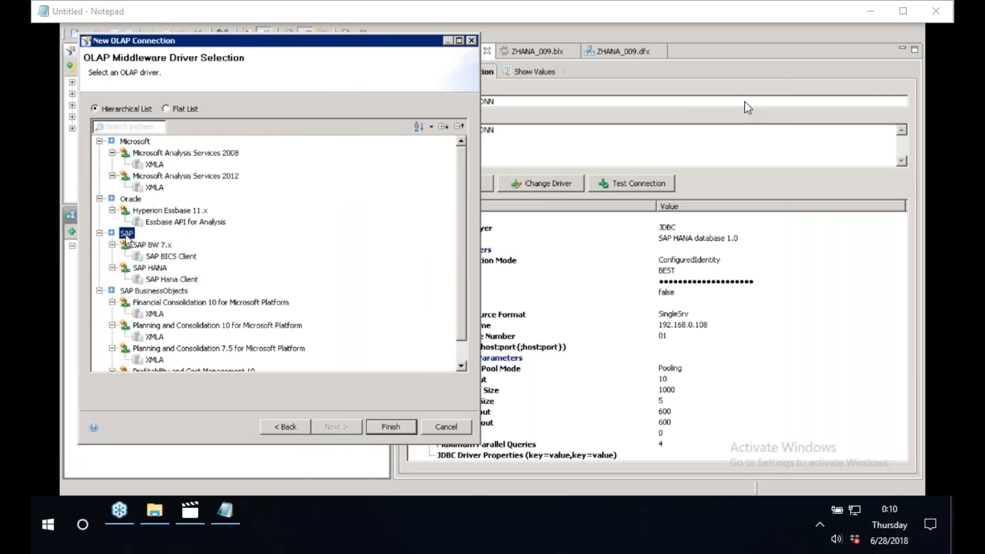
{"action": "left_click", "coordinate": [288, 427]}
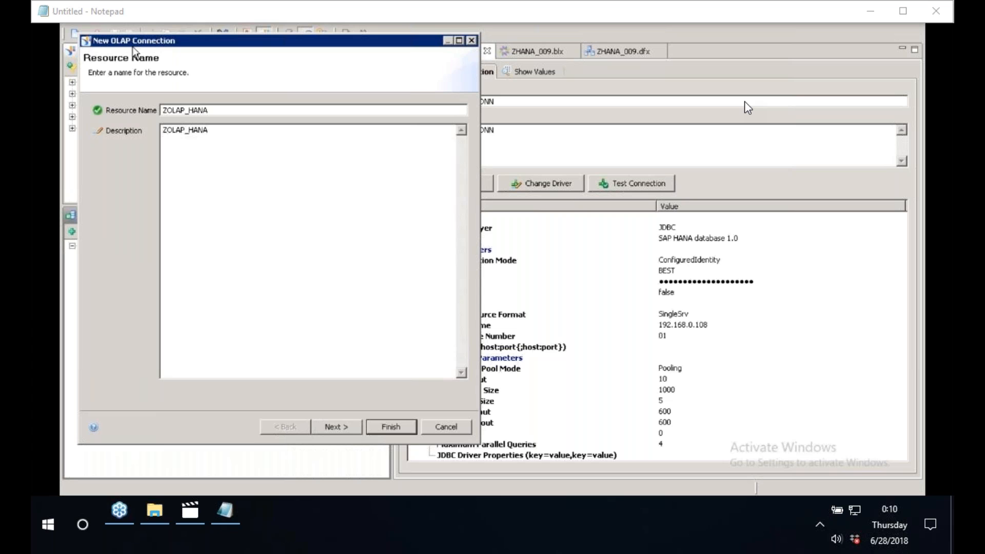
{"action": "left_click", "coordinate": [452, 425]}
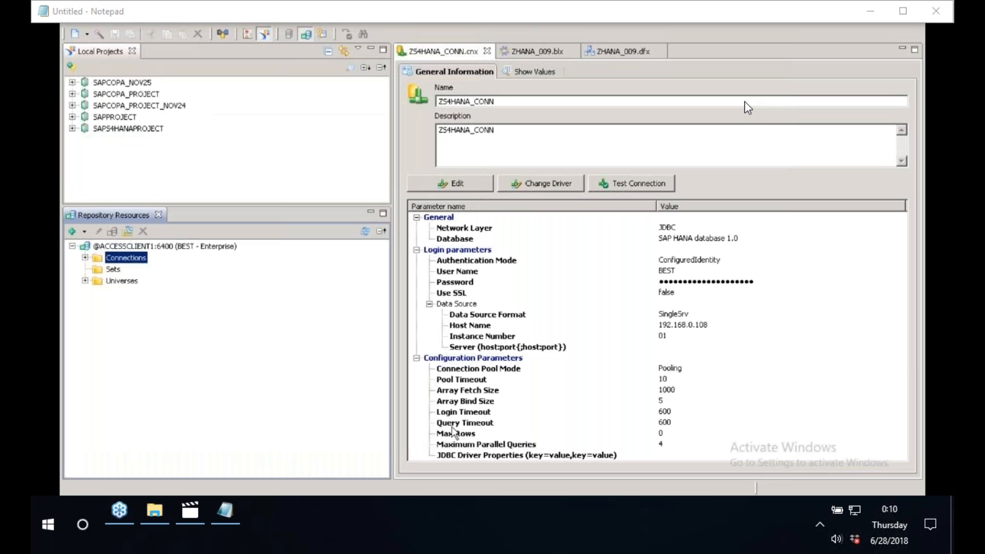
Insert a new OLAP connection in the Connections folder named OLAP_009 with the same description, and continue to driver selection.
{"action": "right_click", "coordinate": [125, 267]}
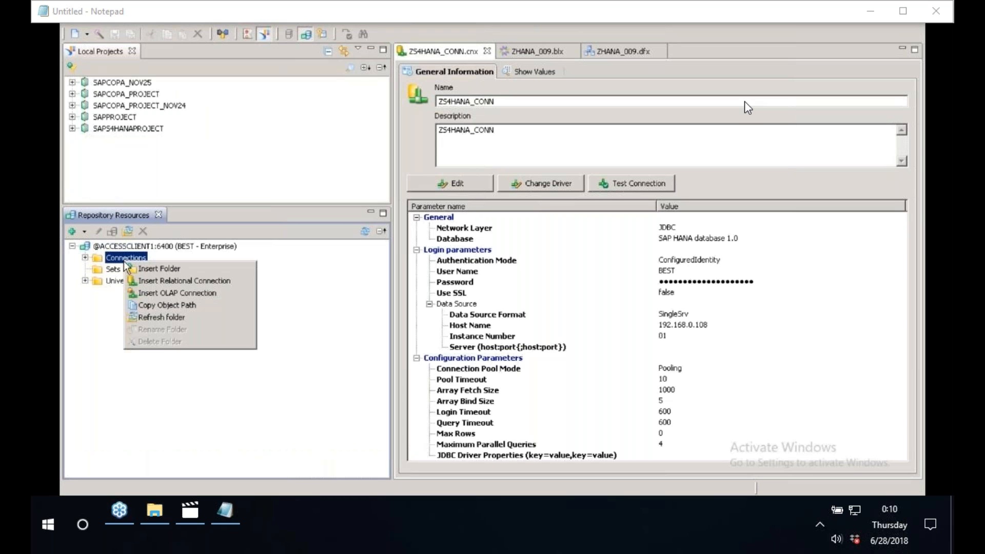
{"action": "left_click", "coordinate": [158, 297]}
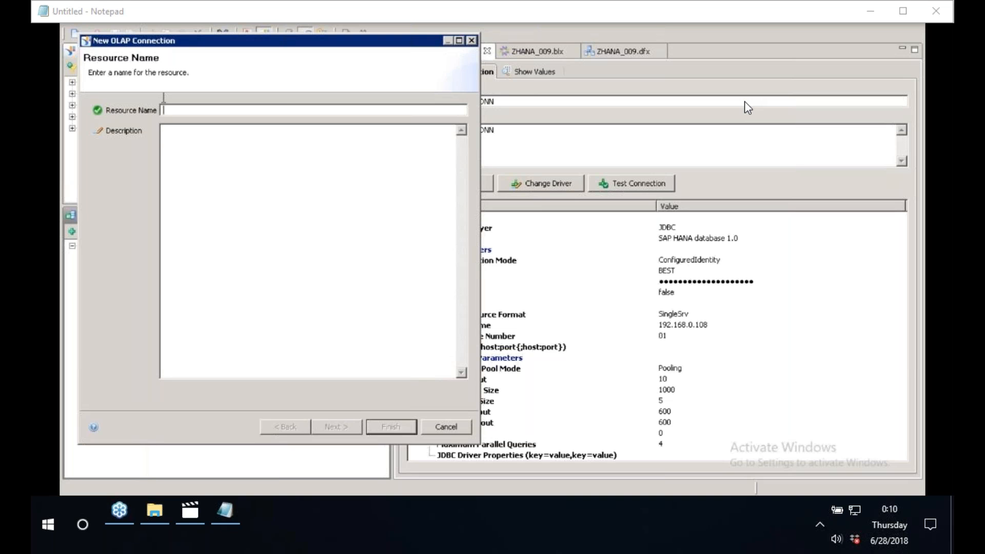
{"action": "type", "text": "OLAP"}
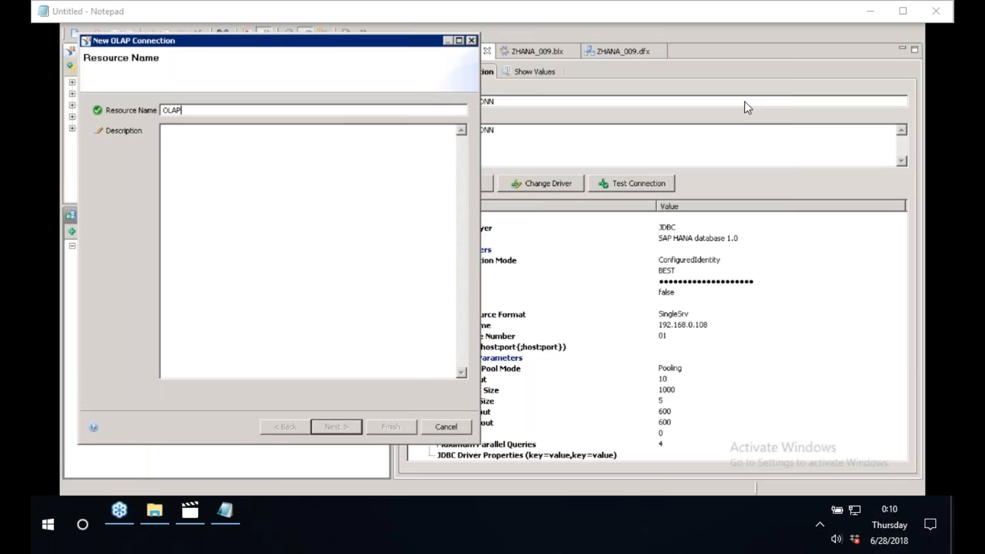
{"action": "type", "text": "_009"}
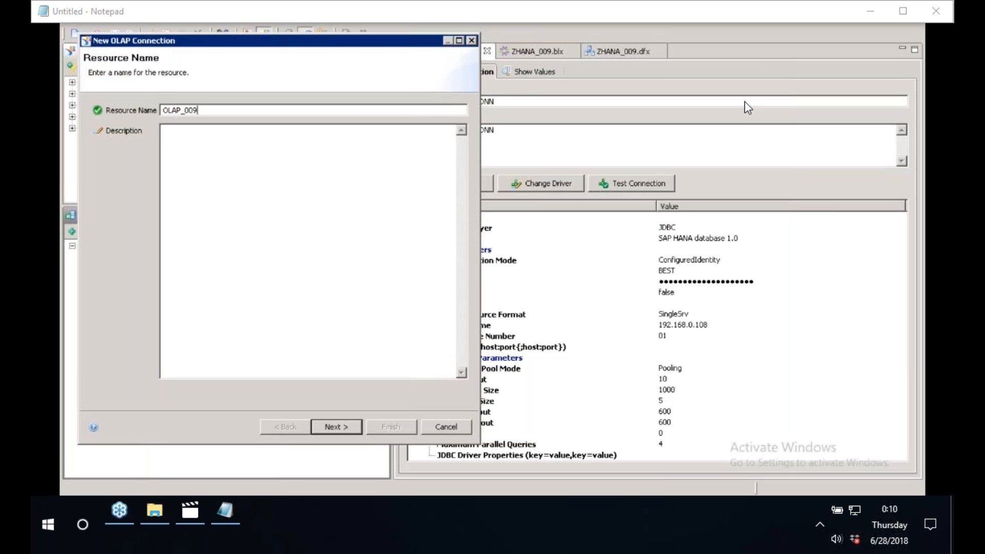
{"action": "left_click_drag", "start_coordinate": [214, 110], "coordinate": [128, 110]}
{"action": "key", "text": "ctrl+c"}
{"action": "left_click", "coordinate": [205, 167]}
{"action": "key", "text": "ctrl+v"}
{"action": "left_click", "coordinate": [331, 428]}
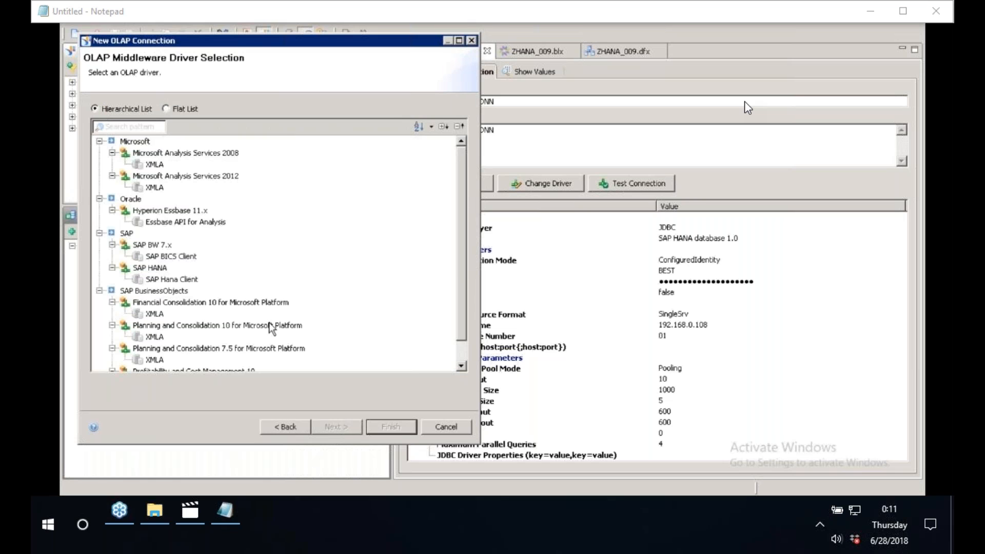
Select the SAP Hana Client driver under SAP HANA and continue to the connection parameters.
{"action": "scroll", "coordinate": [455, 354], "scroll_direction": "down", "scroll_amount": 1}
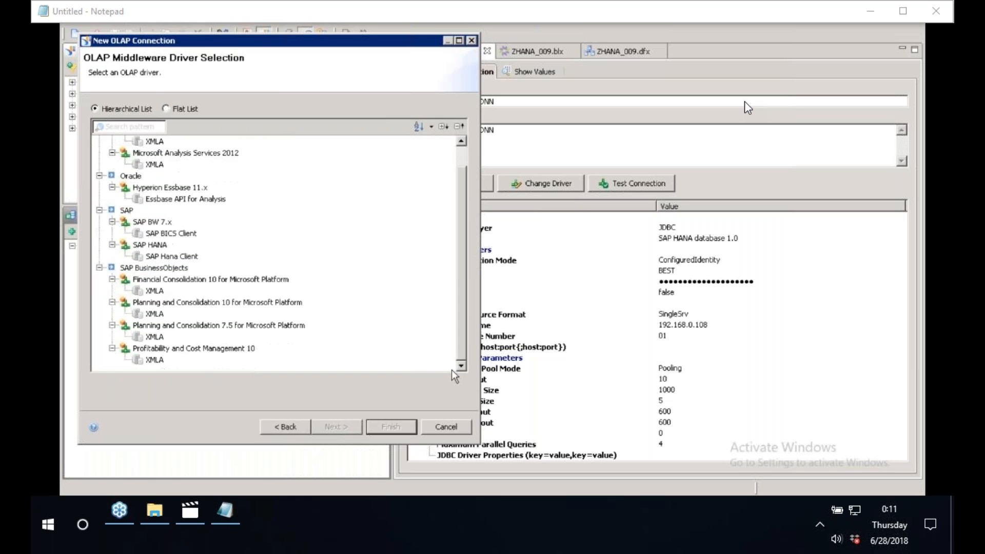
{"action": "left_click", "coordinate": [151, 246]}
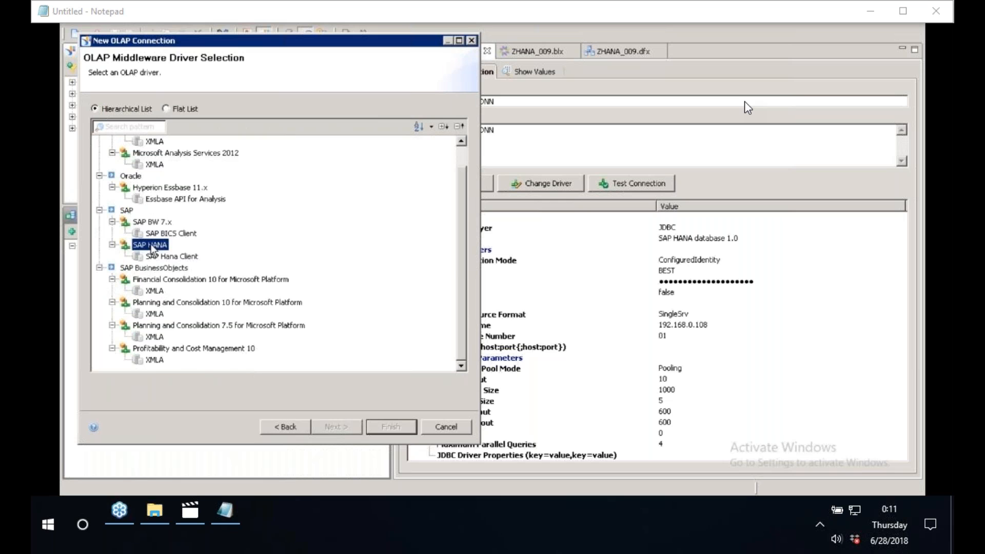
{"action": "left_click", "coordinate": [168, 268]}
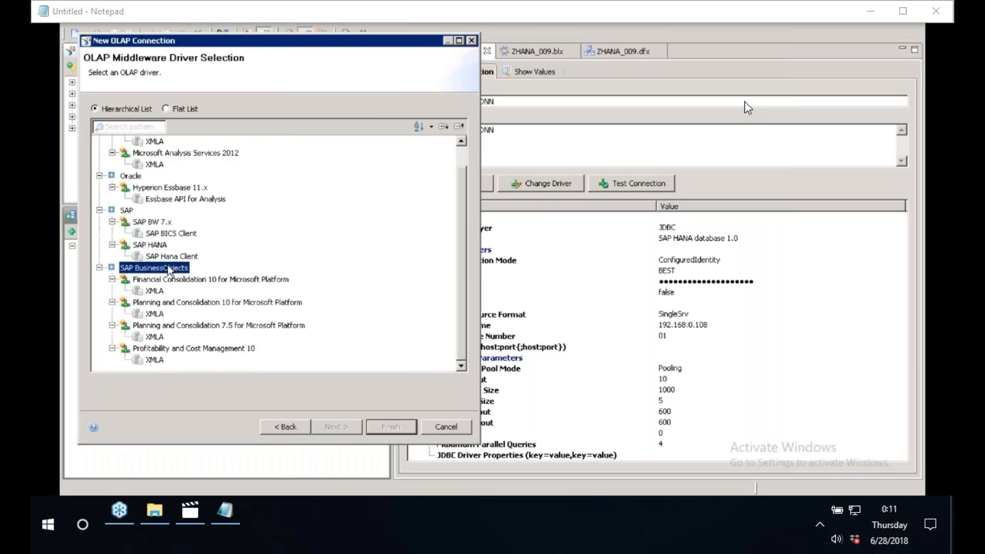
{"action": "left_click", "coordinate": [155, 256]}
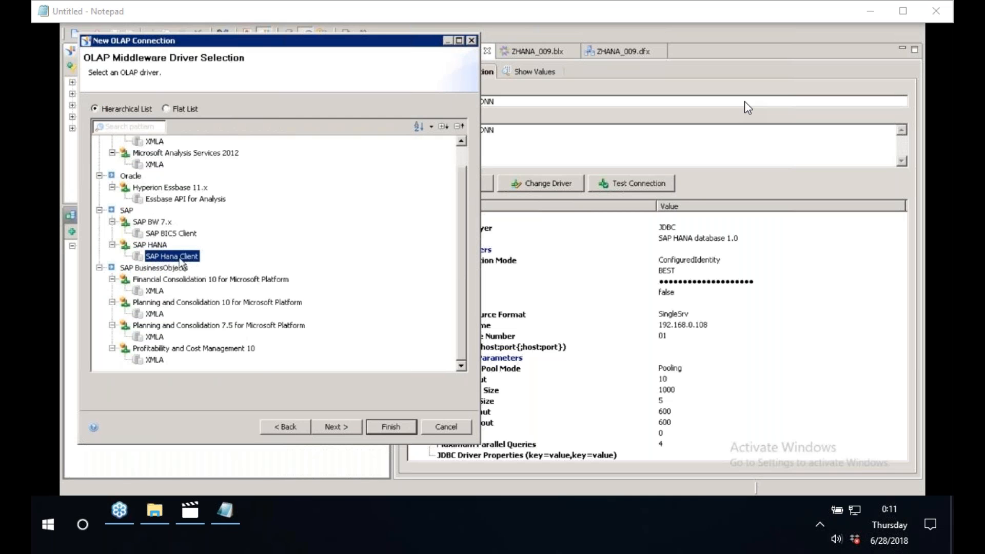
{"action": "left_click", "coordinate": [342, 432]}
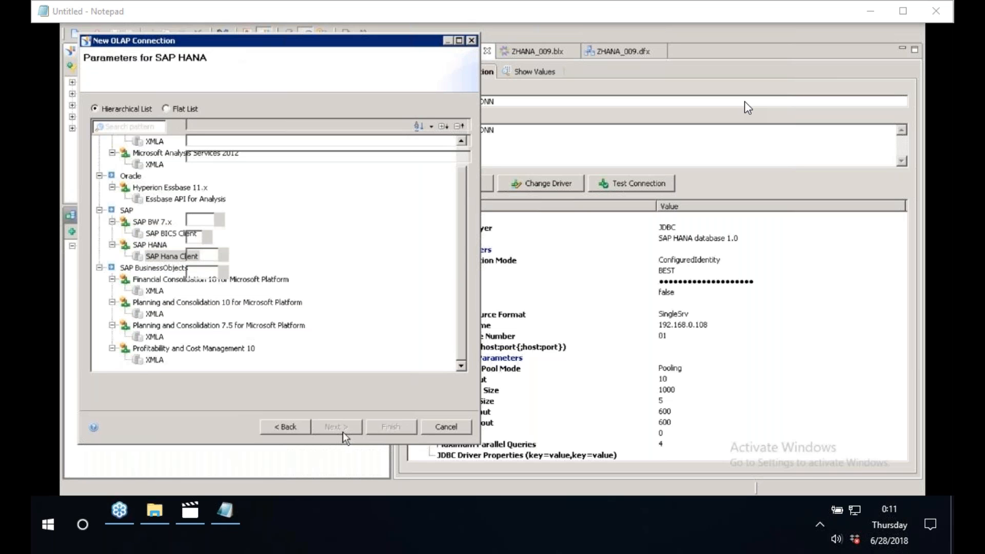
{"action": "left_click_drag", "start_coordinate": [251, 124], "coordinate": [121, 123]}
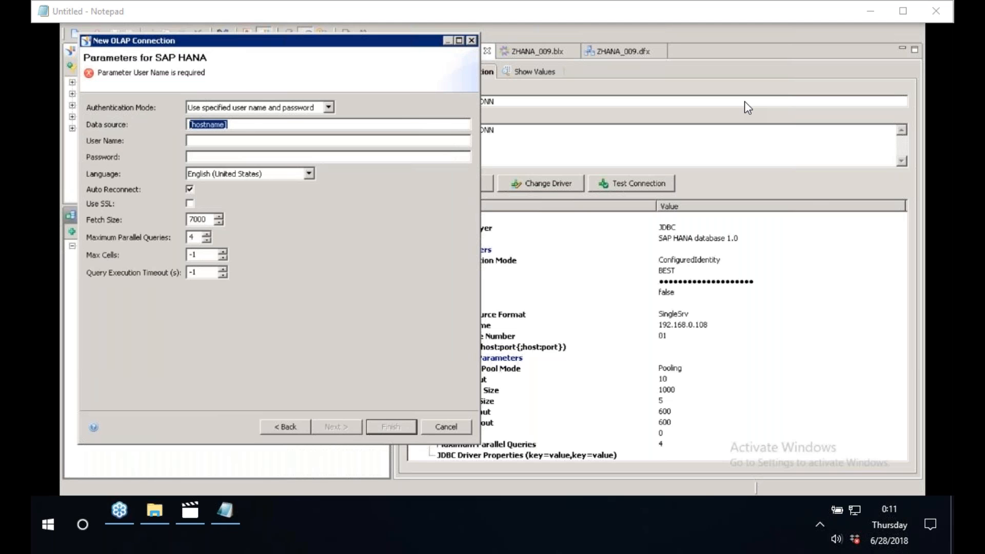
Switch to HANA Studio and copy the host IP from the EDB (BEST) system's Additional Properties.
{"action": "key", "text": "alt+Tab"}
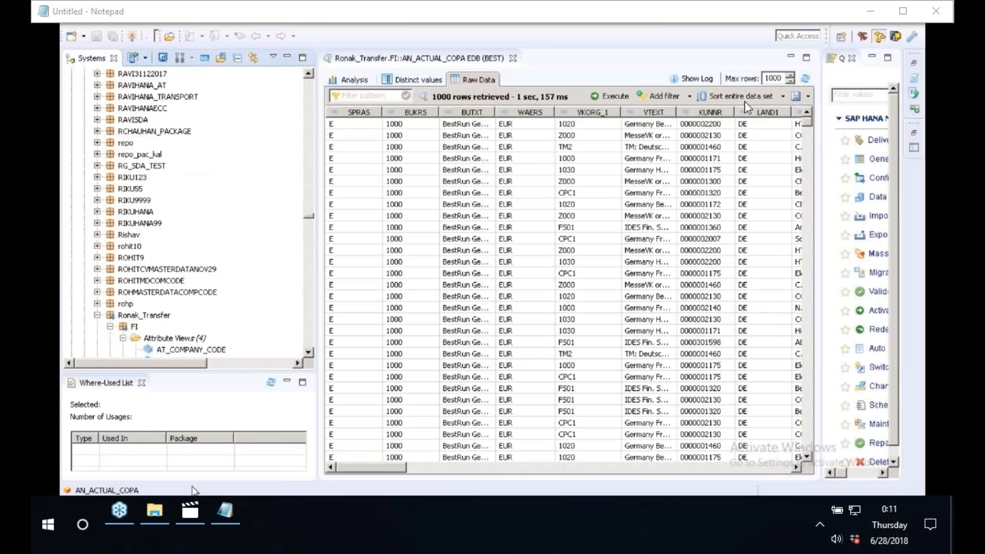
{"action": "scroll", "coordinate": [257, 246], "scroll_direction": "up", "scroll_amount": 1}
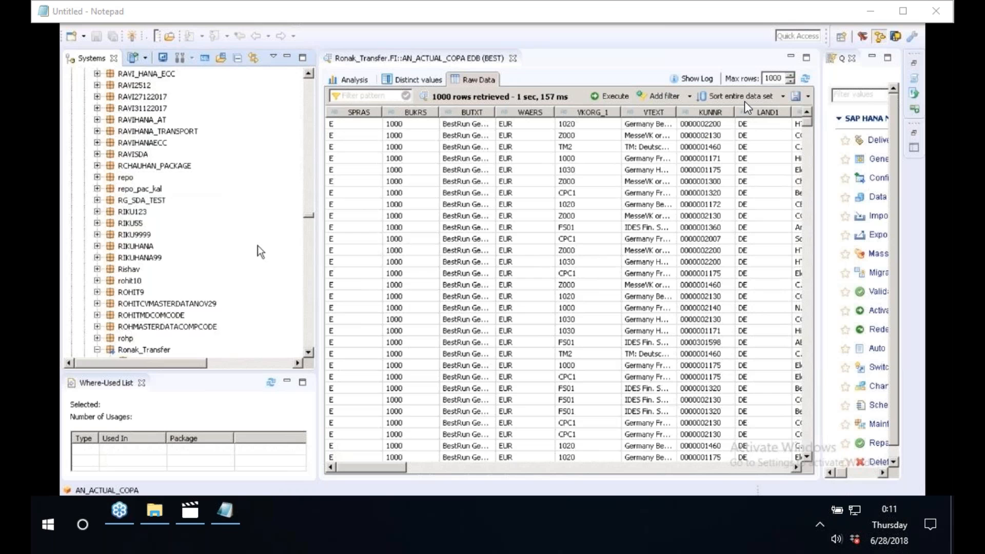
{"action": "scroll", "coordinate": [257, 245], "scroll_direction": "up", "scroll_amount": 15}
{"action": "scroll", "coordinate": [206, 154], "scroll_direction": "up", "scroll_amount": 10}
{"action": "left_click", "coordinate": [144, 75]}
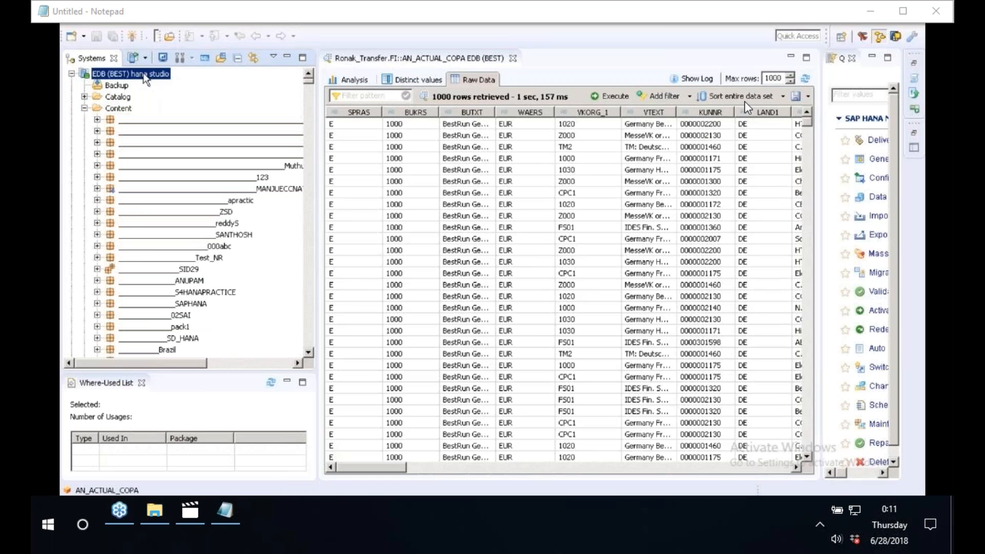
{"action": "right_click", "coordinate": [146, 78]}
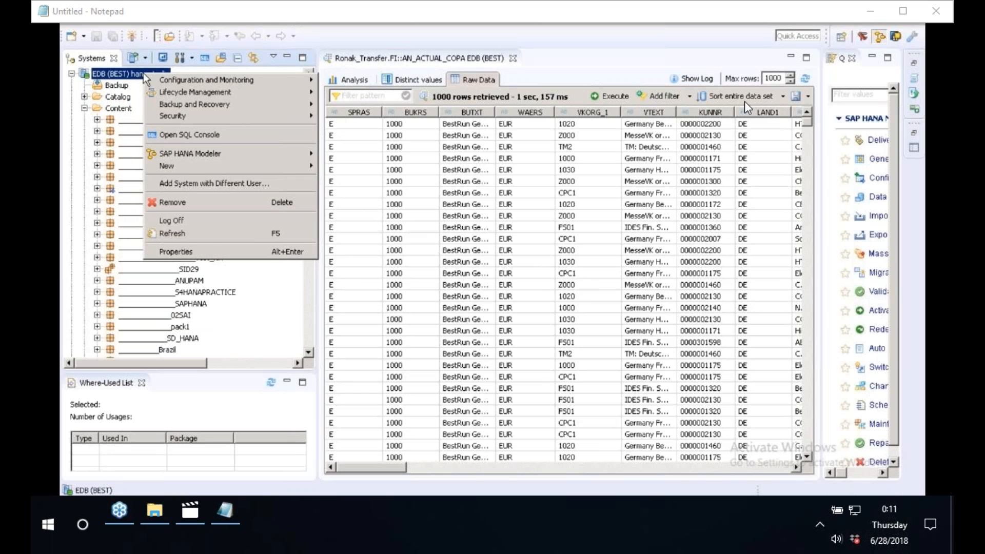
{"action": "left_click", "coordinate": [748, 106]}
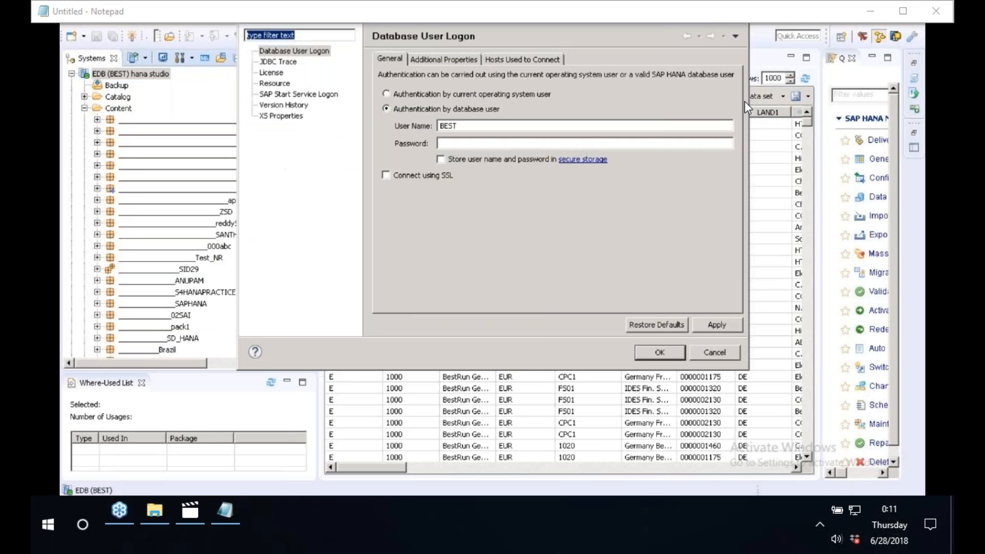
{"action": "left_click", "coordinate": [429, 61]}
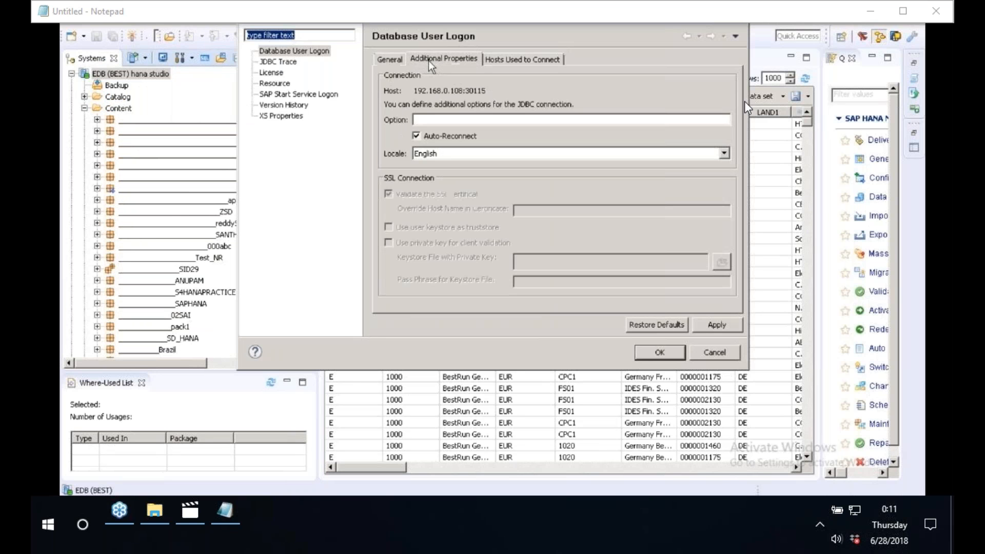
{"action": "left_click_drag", "start_coordinate": [414, 91], "coordinate": [456, 92]}
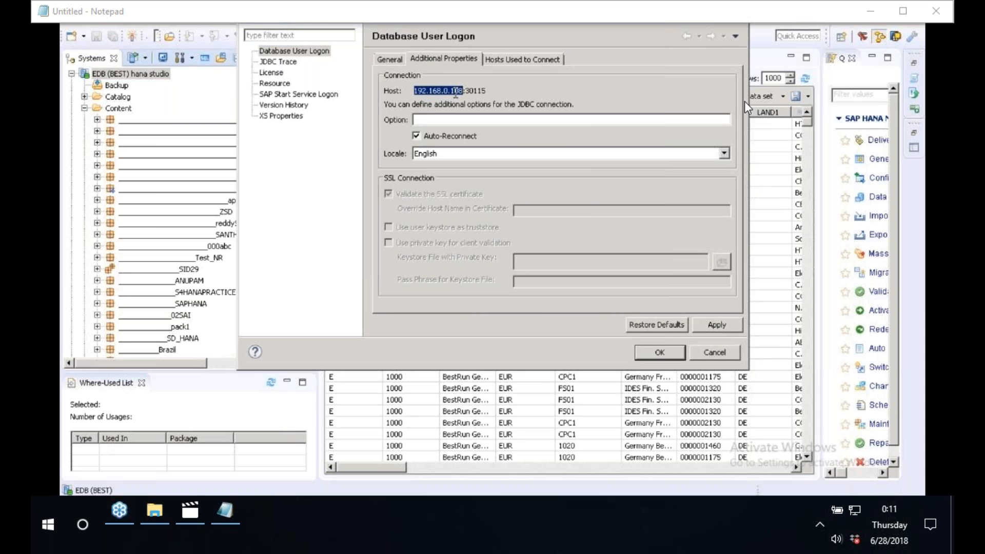
{"action": "right_click", "coordinate": [456, 93]}
{"action": "left_click", "coordinate": [483, 130]}
Enter data source 192.168.0.108, user name best and the account password, and try to finish the connection.
{"action": "left_click", "coordinate": [230, 513]}
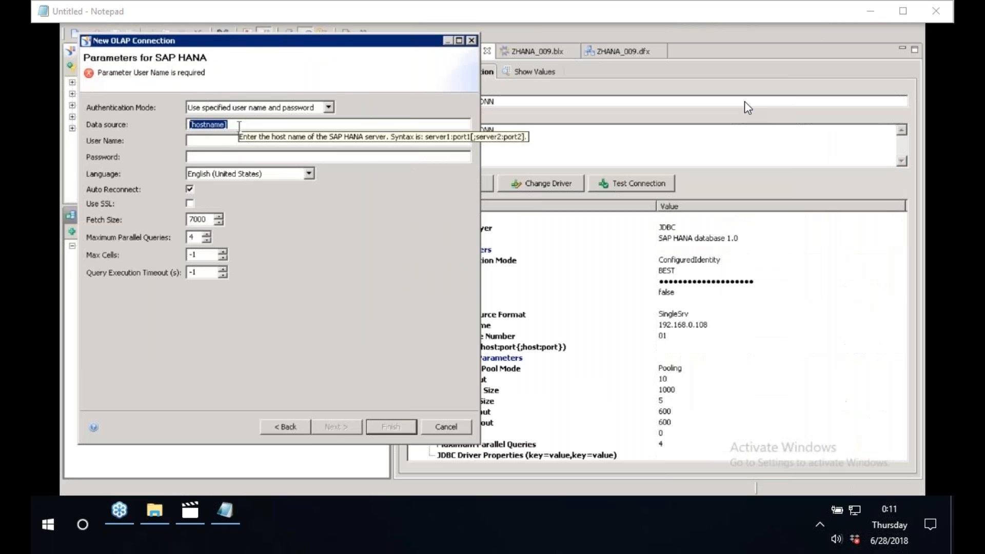
{"action": "key", "text": "ctrl+v"}
{"action": "key", "text": "Tab"}
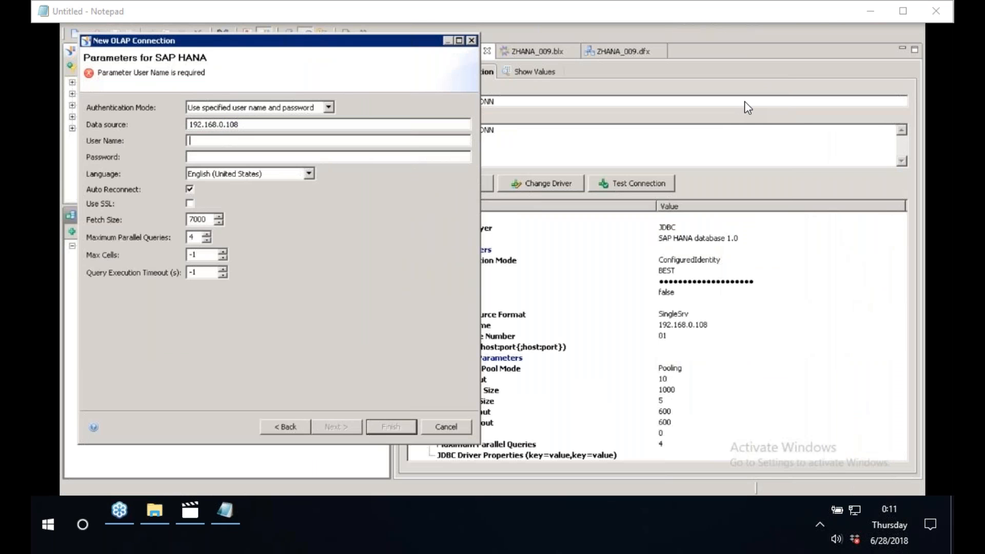
{"action": "type", "text": "best"}
{"action": "left_click", "coordinate": [215, 156]}
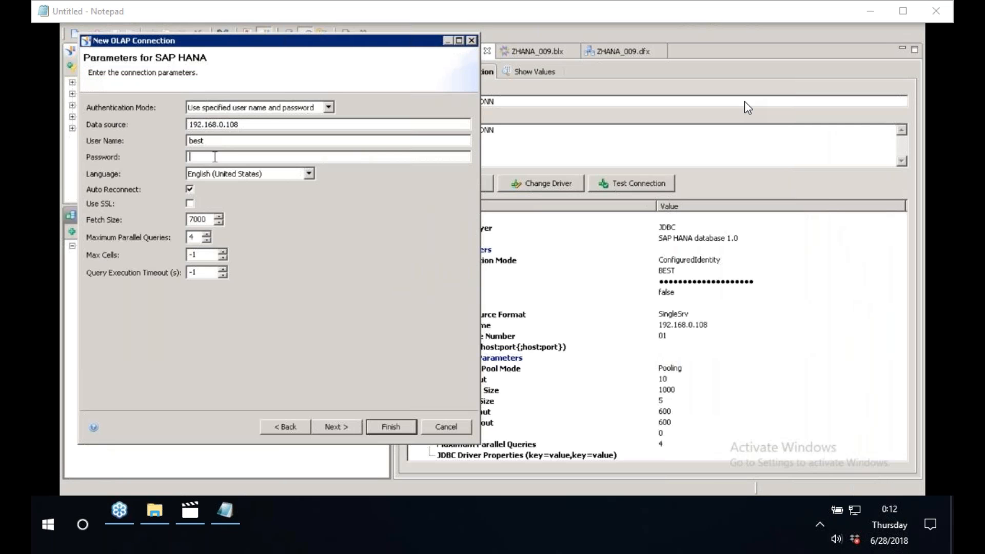
{"action": "type", "text": "•••••••••••"}
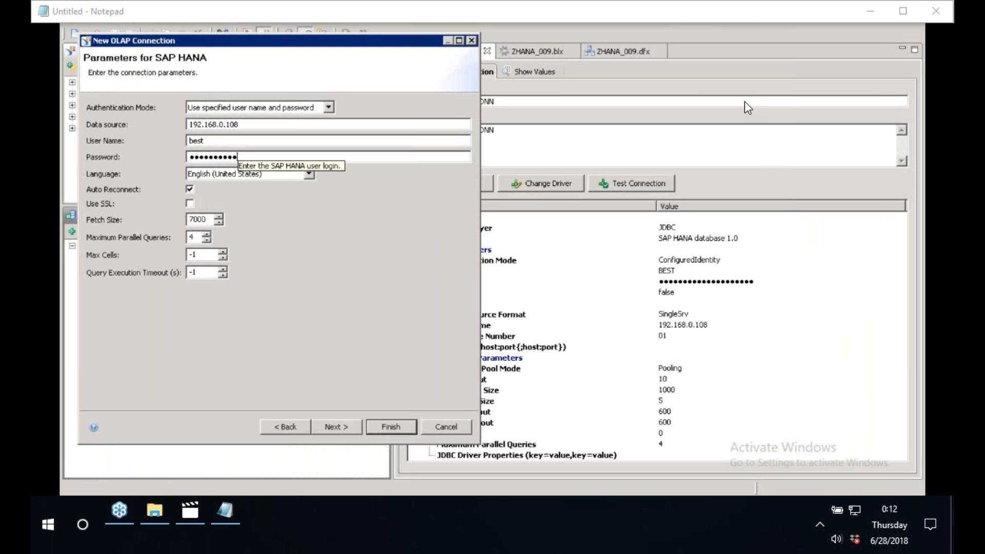
{"action": "left_click", "coordinate": [406, 427]}
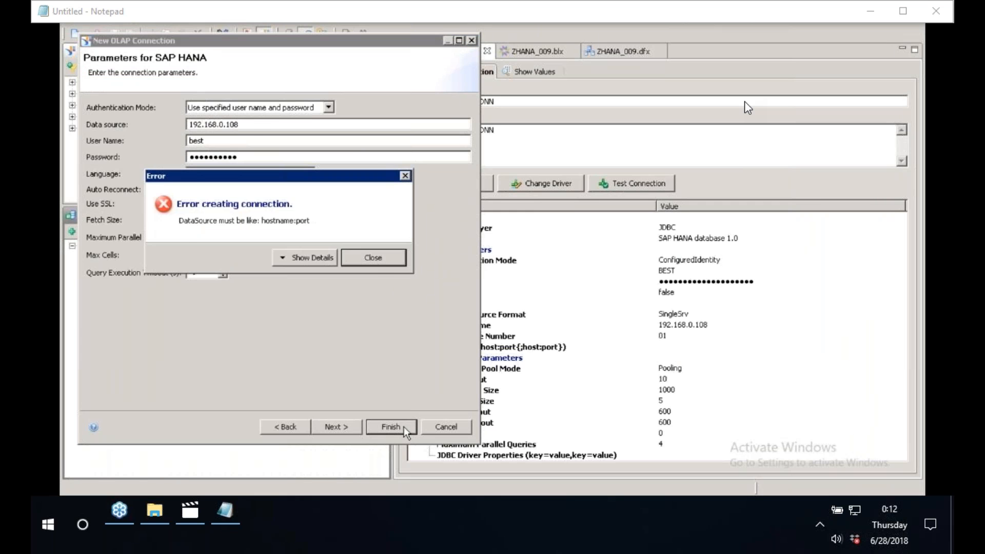
{"action": "left_click", "coordinate": [377, 264]}
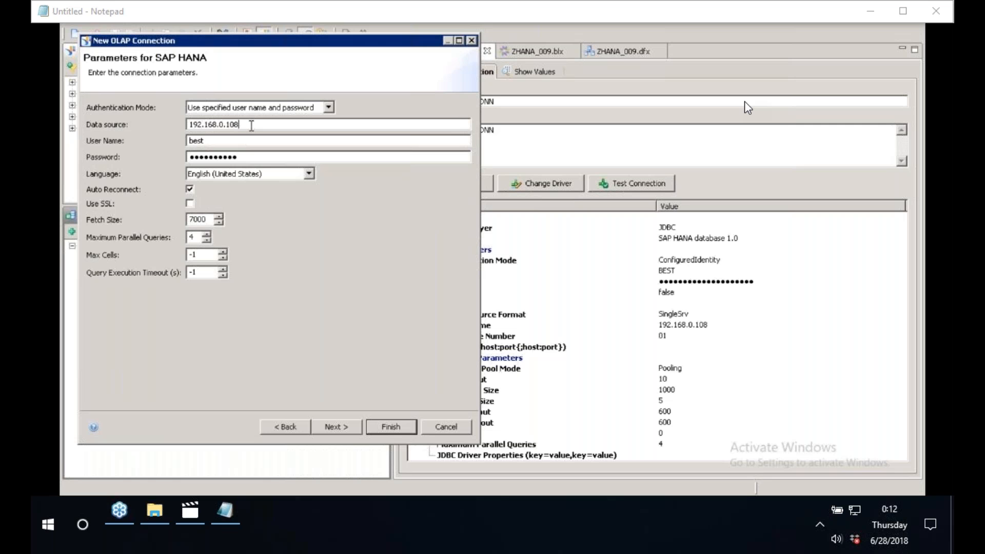
Append the port 30115 copied from HANA Studio to the data source and finish the OLAP connection.
{"action": "type", "text": ":"}
{"action": "left_click", "coordinate": [208, 508]}
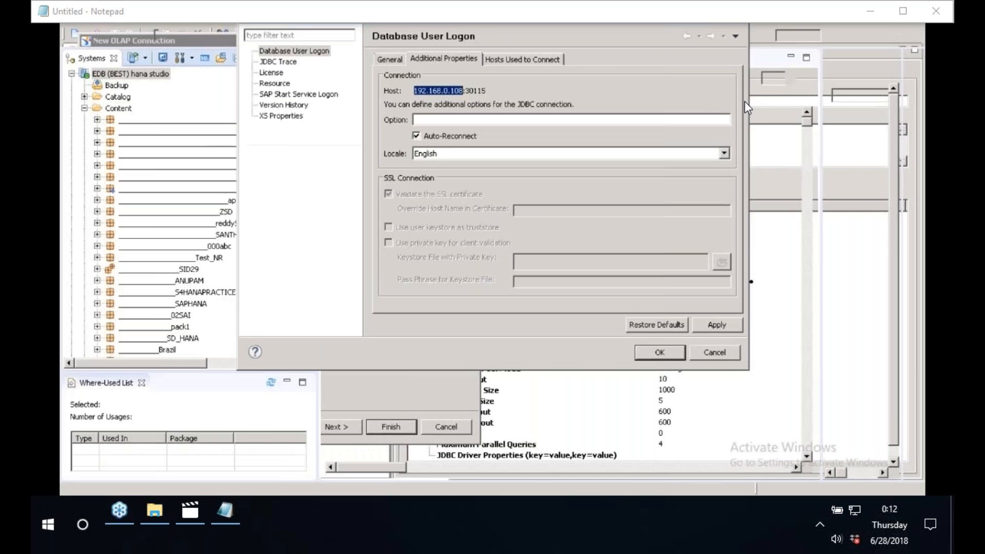
{"action": "left_click_drag", "start_coordinate": [486, 91], "coordinate": [466, 92]}
{"action": "left_click", "coordinate": [746, 101]}
{"action": "key", "text": "alt+Tab"}
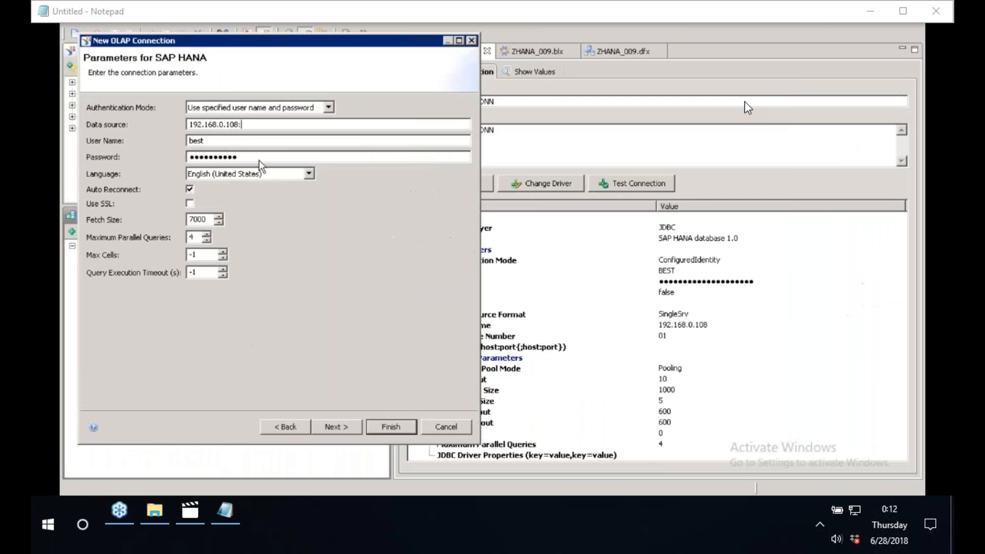
{"action": "key", "text": "ctrl+v"}
{"action": "left_click", "coordinate": [385, 428]}
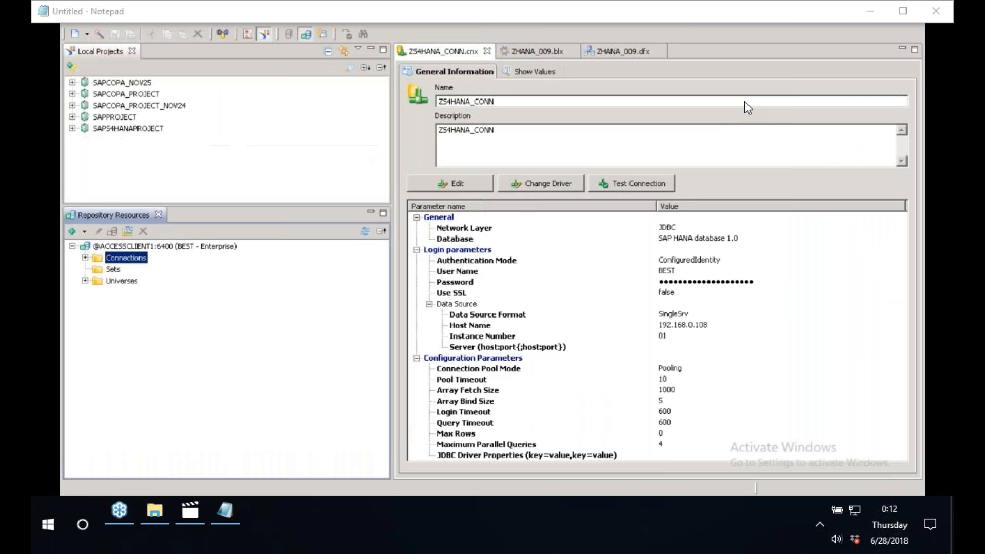
Refresh and expand the repository Connections folder and browse its connections starting with Z.
{"action": "right_click", "coordinate": [125, 265]}
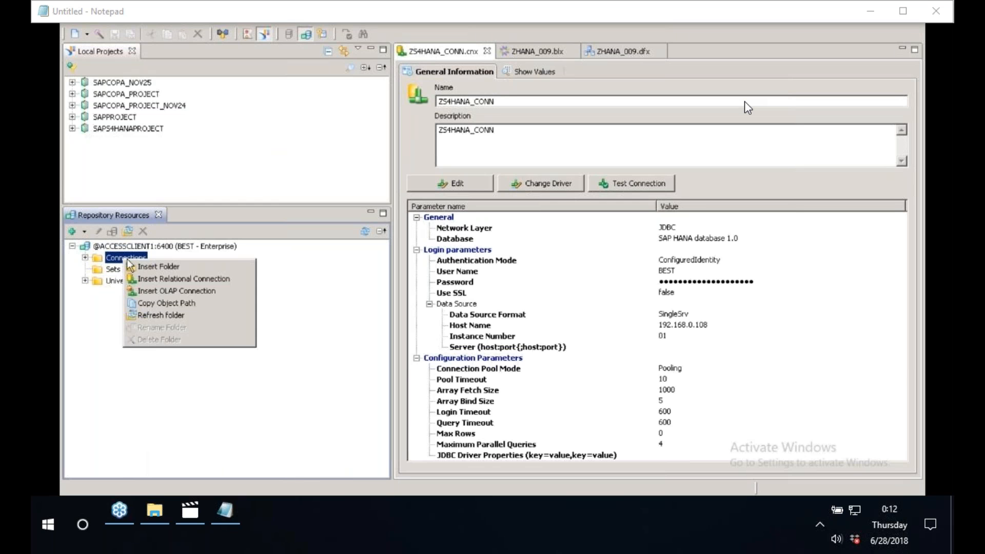
{"action": "left_click", "coordinate": [156, 315]}
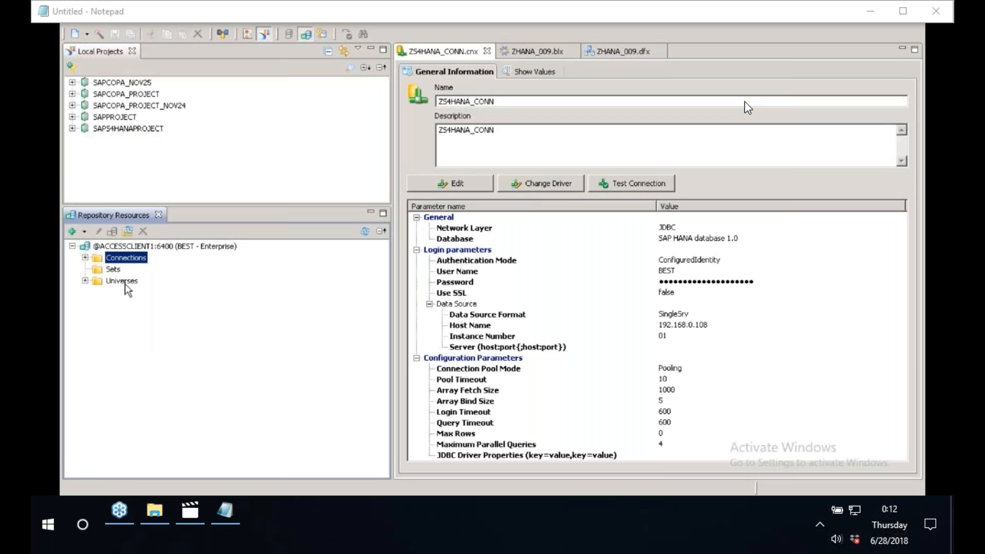
{"action": "left_click", "coordinate": [85, 258]}
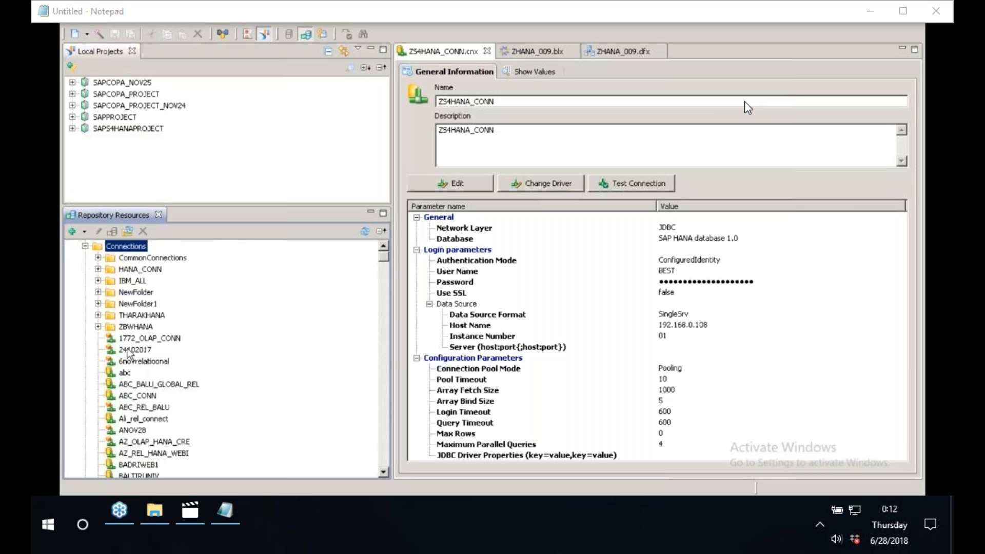
{"action": "left_click", "coordinate": [144, 339]}
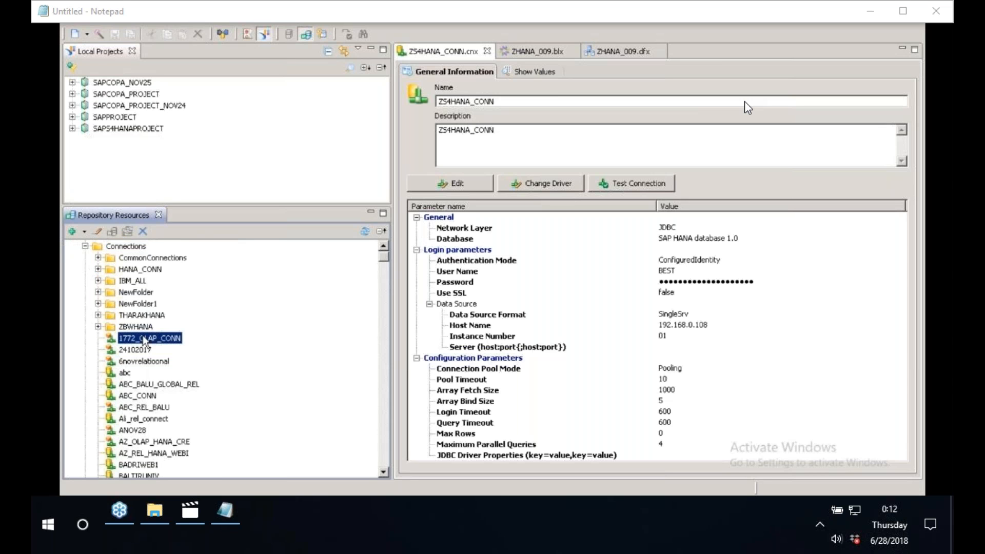
{"action": "key", "text": "z"}
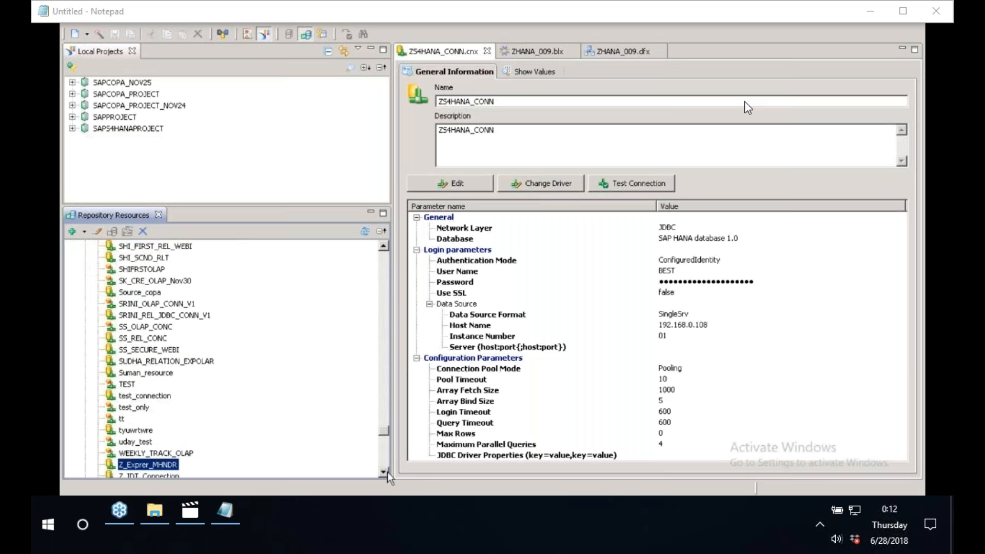
Browse the repository connections list, scrolling and jumping through the Z-named connections.
{"action": "scroll", "coordinate": [386, 472], "scroll_direction": "down", "scroll_amount": 5}
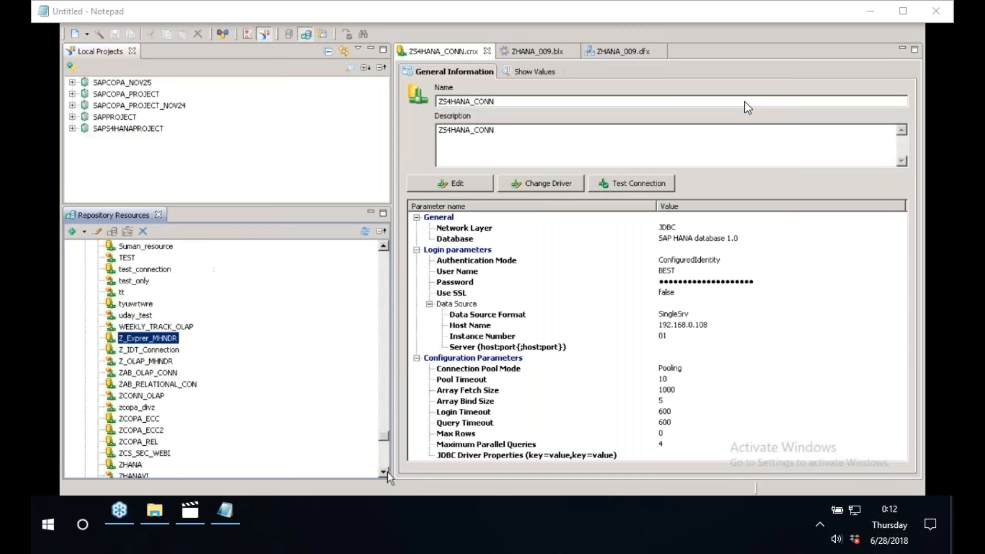
{"action": "left_click", "coordinate": [387, 472]}
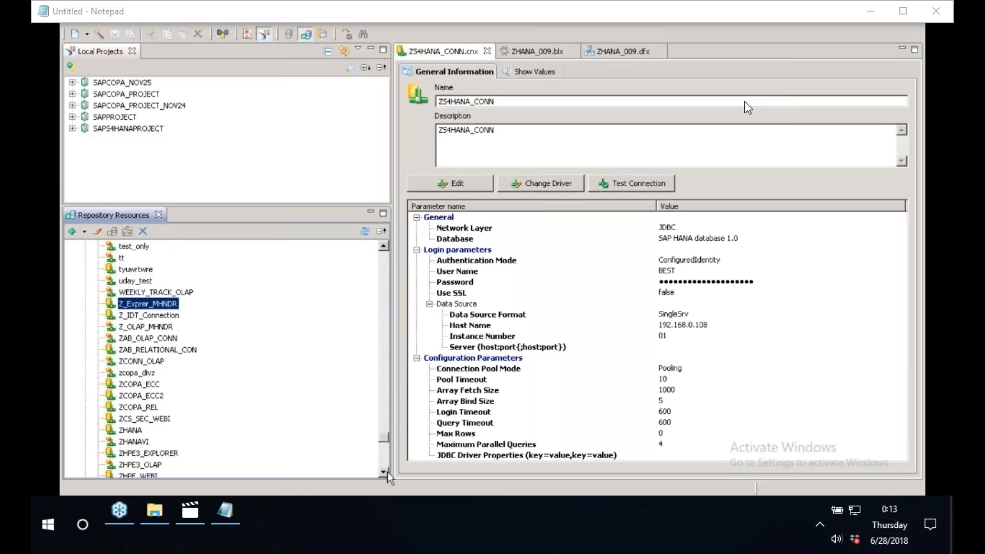
{"action": "left_click", "coordinate": [387, 472]}
{"action": "left_click", "coordinate": [387, 472]}
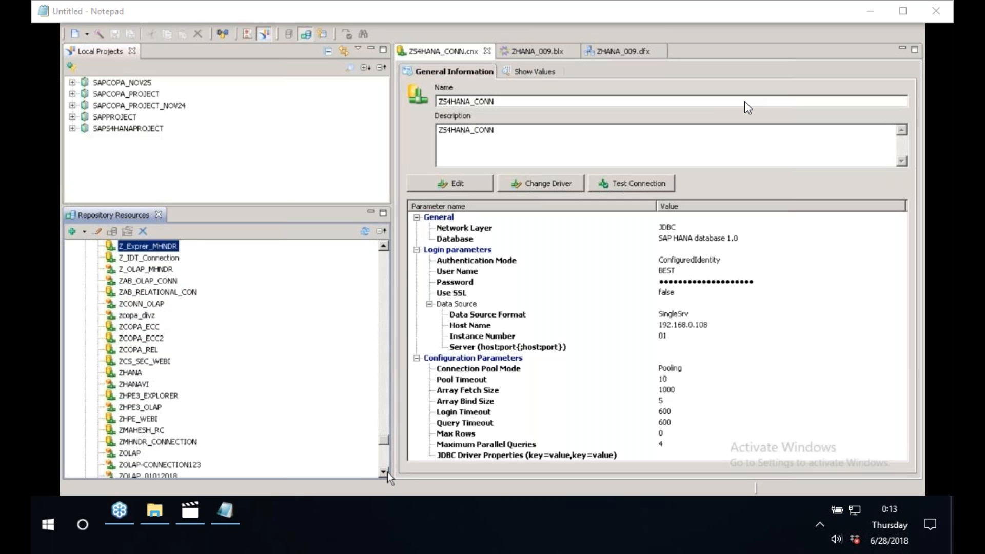
{"action": "left_click", "coordinate": [387, 473]}
{"action": "left_click", "coordinate": [387, 472]}
{"action": "left_click", "coordinate": [387, 472]}
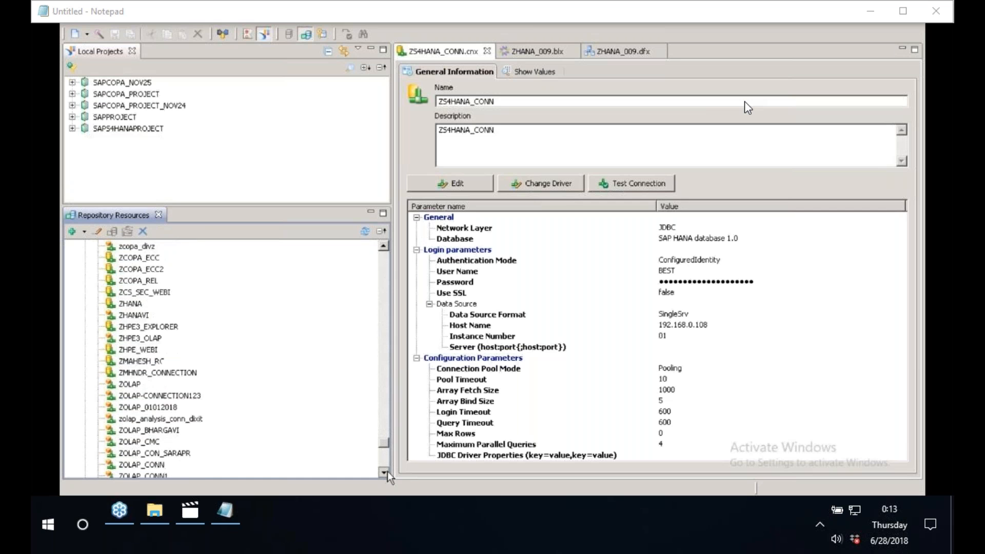
{"action": "scroll", "coordinate": [387, 472], "scroll_direction": "down", "scroll_amount": 8}
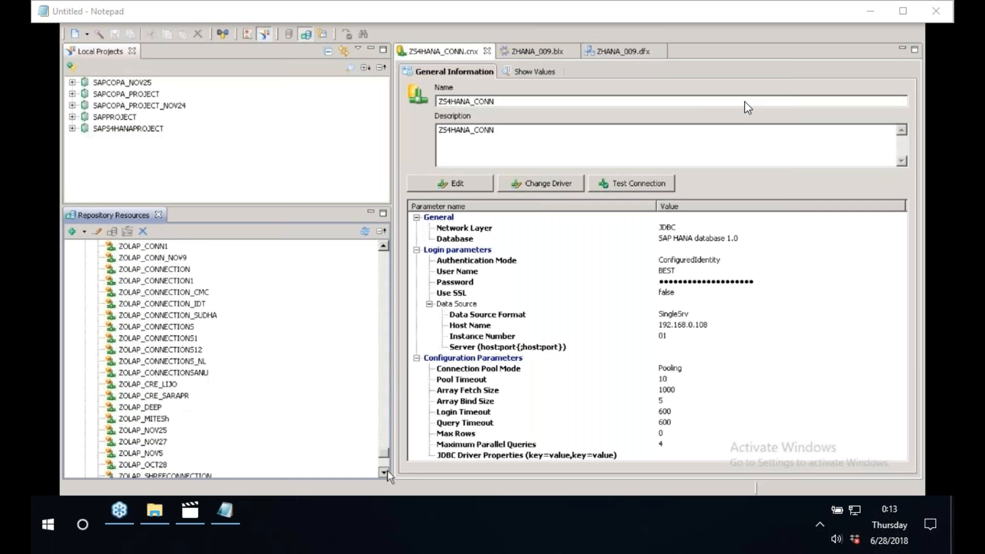
{"action": "scroll", "coordinate": [378, 270], "scroll_direction": "up", "scroll_amount": 10}
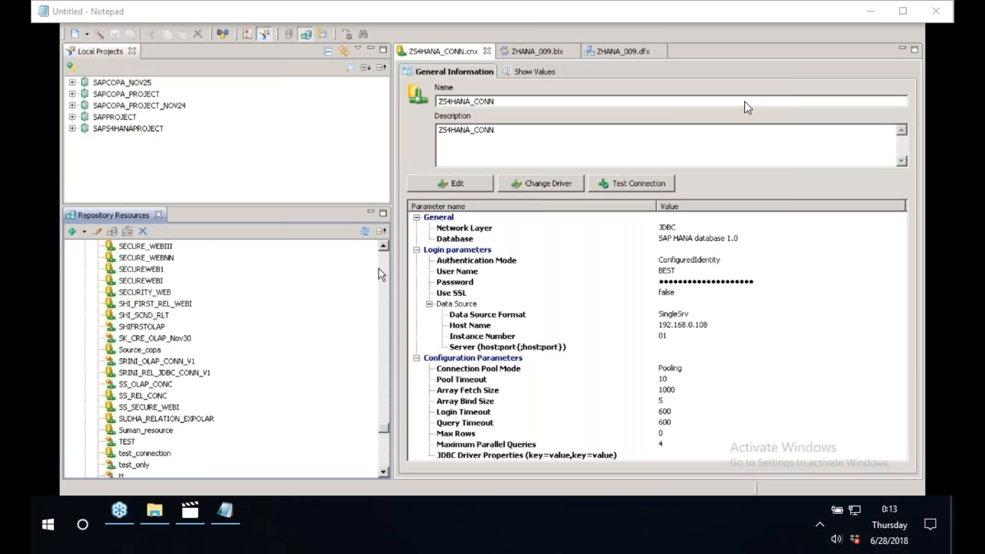
{"action": "scroll", "coordinate": [378, 269], "scroll_direction": "up", "scroll_amount": 3}
{"action": "scroll", "coordinate": [384, 413], "scroll_direction": "up", "scroll_amount": 6}
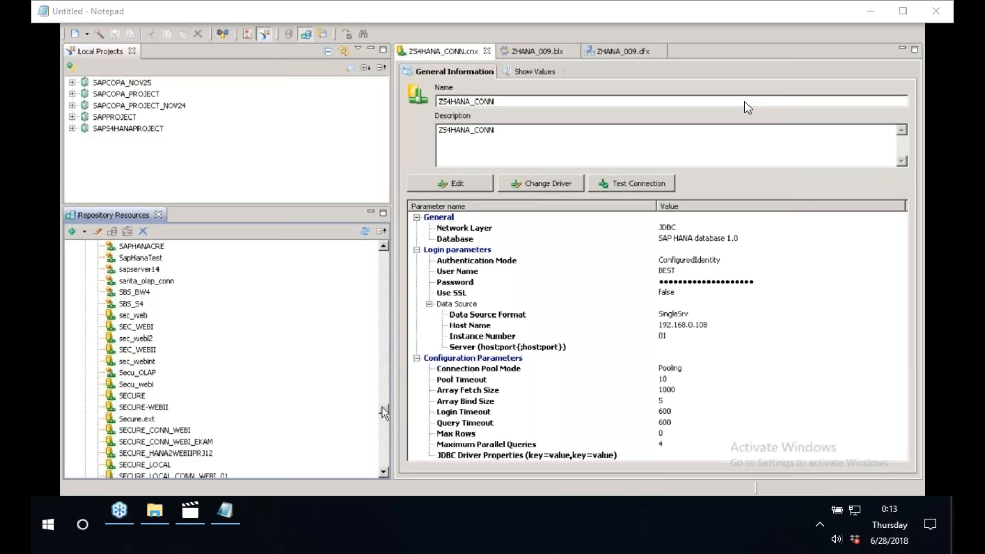
{"action": "scroll", "coordinate": [383, 408], "scroll_direction": "up", "scroll_amount": 20}
{"action": "left_click", "coordinate": [163, 349]}
{"action": "key", "text": "z"}
{"action": "key", "text": "o"}
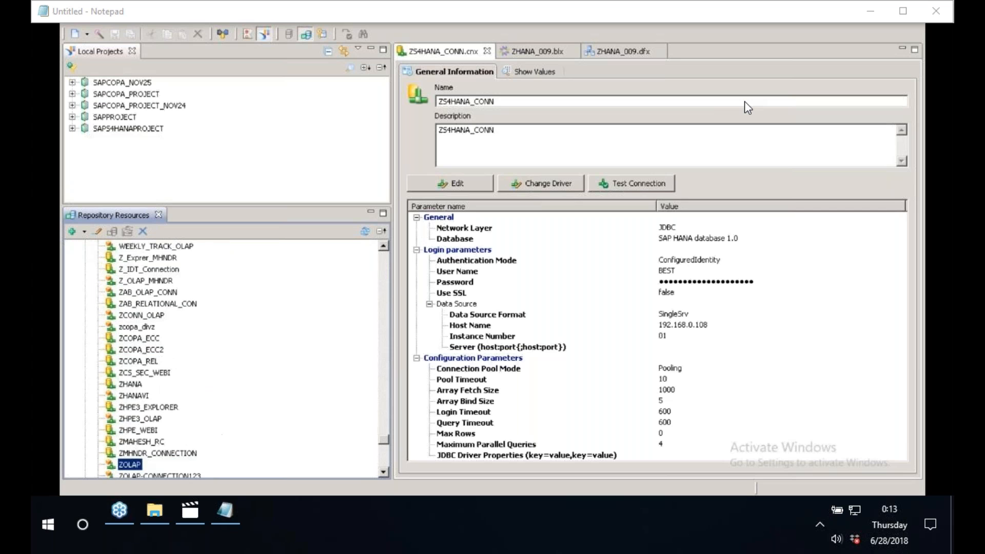
{"action": "left_click", "coordinate": [383, 474]}
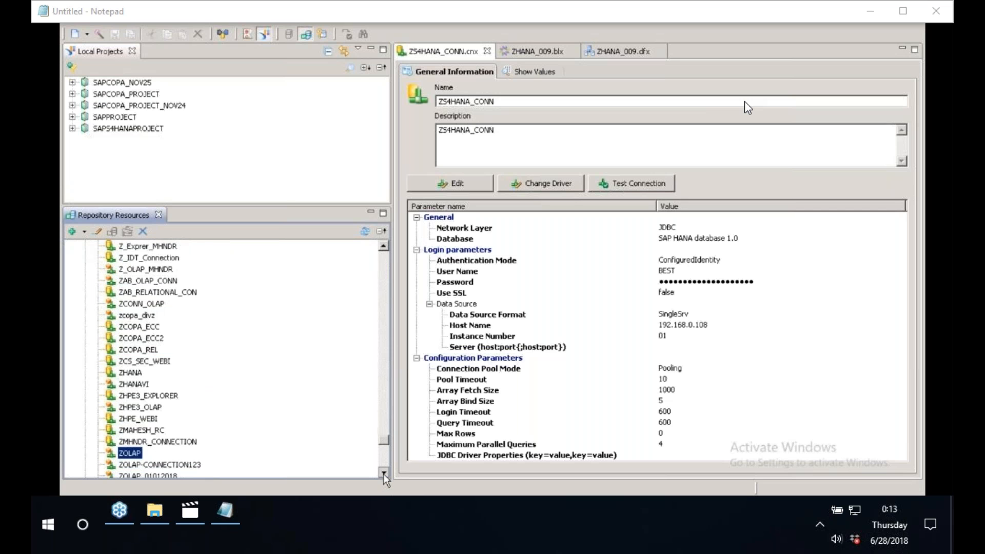
{"action": "left_click", "coordinate": [383, 473]}
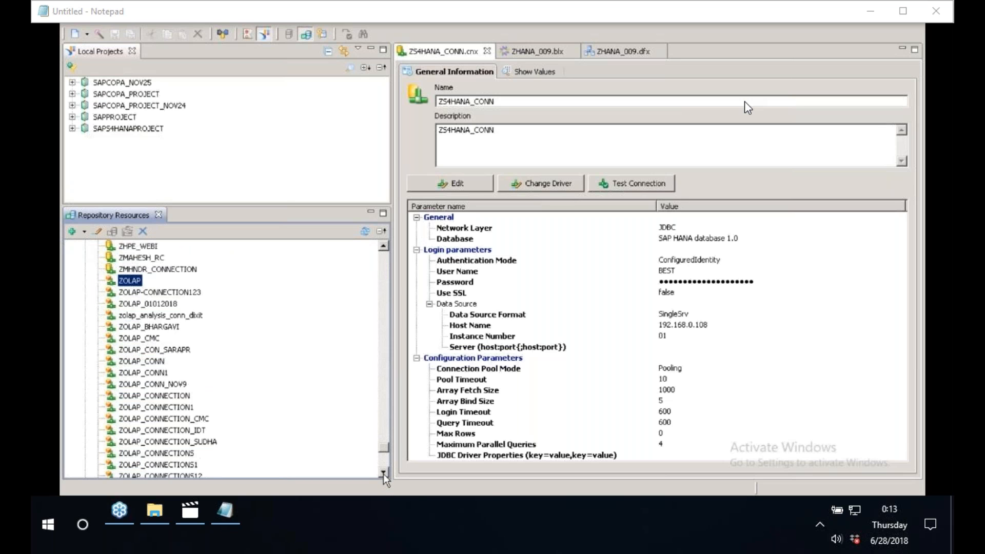
{"action": "left_click", "coordinate": [383, 473]}
{"action": "left_click", "coordinate": [383, 473]}
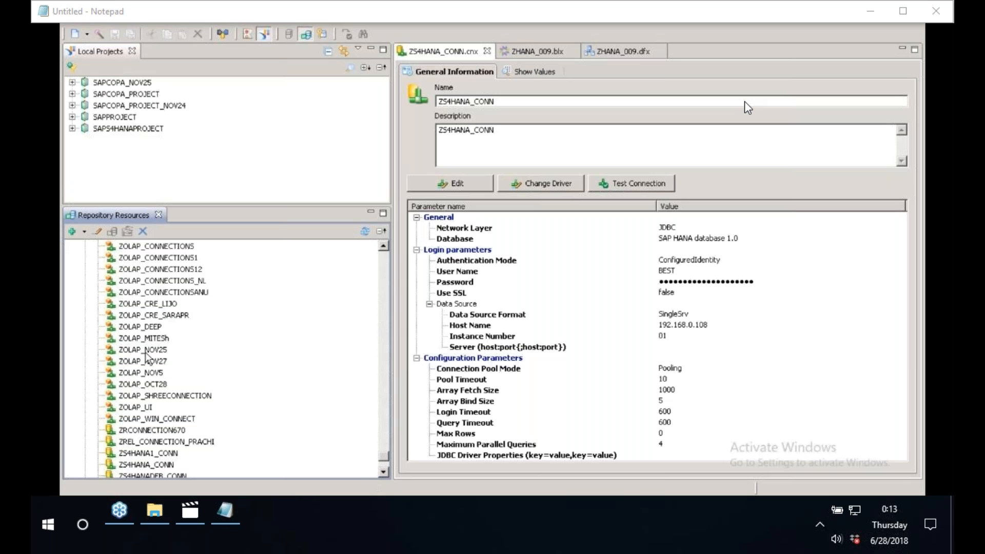
Jump to the OLAP connections in the repository and open OLAP_009.
{"action": "left_click", "coordinate": [152, 307]}
{"action": "key", "text": "o"}
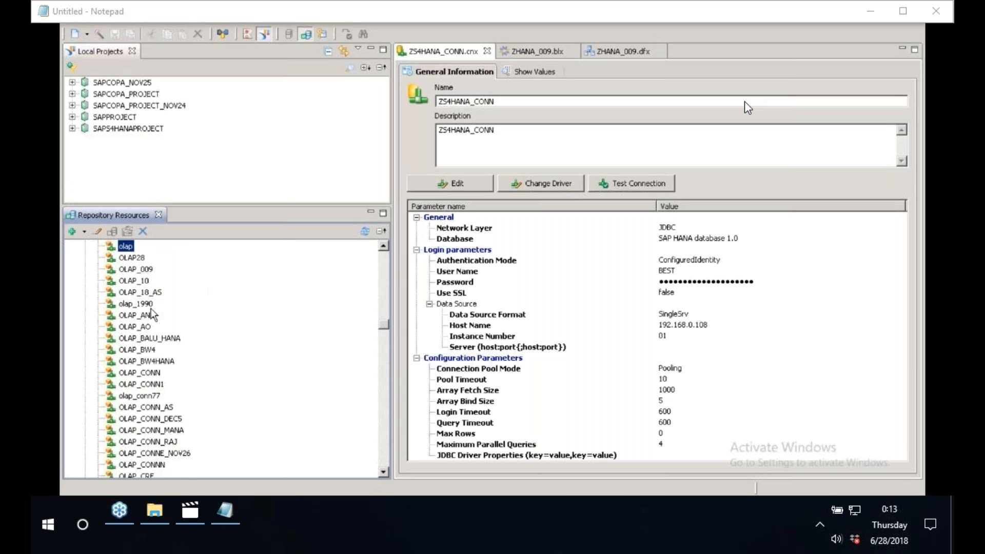
{"action": "key", "text": "Down"}
{"action": "key", "text": "Down"}
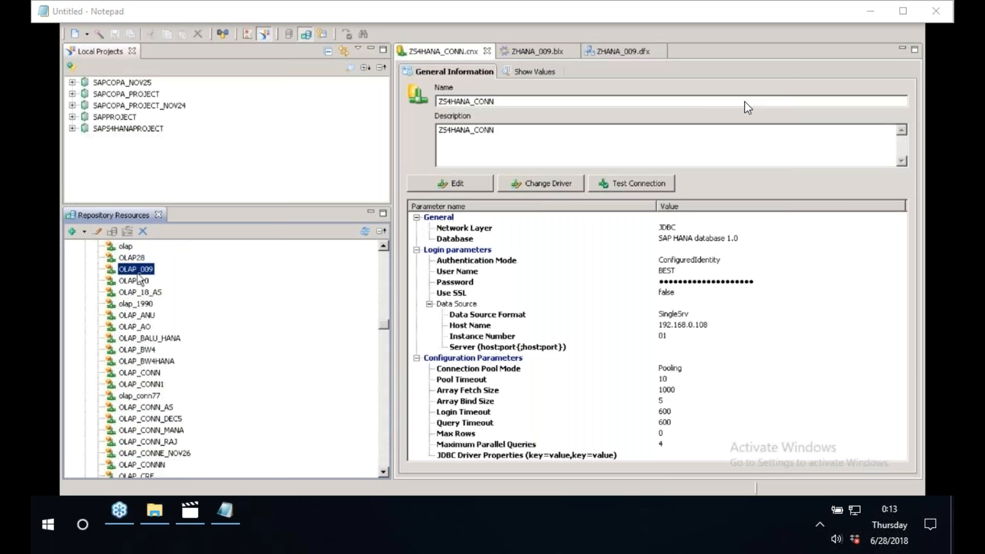
{"action": "key", "text": "Return"}
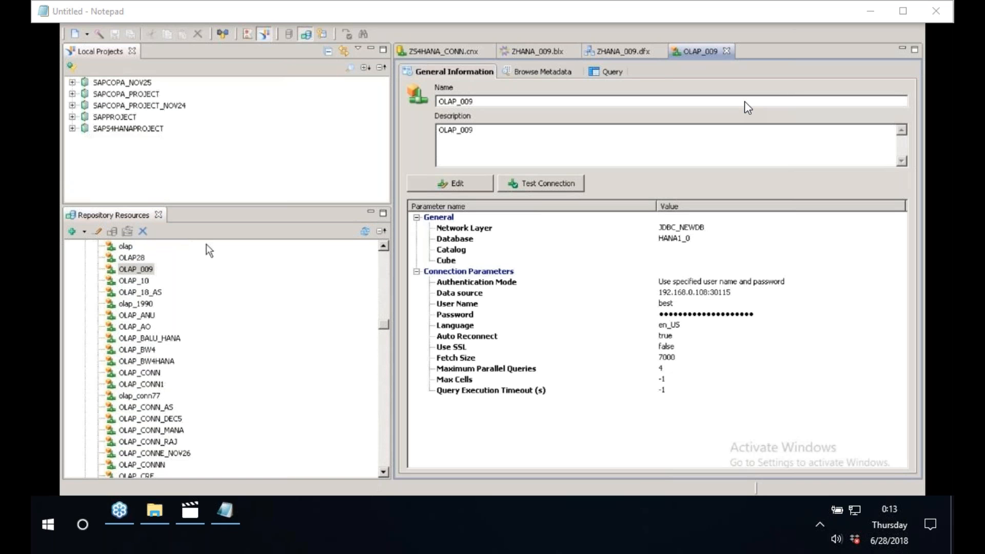
Test the OLAP_009 connection, close the result, and open its Query tab.
{"action": "left_click", "coordinate": [552, 183]}
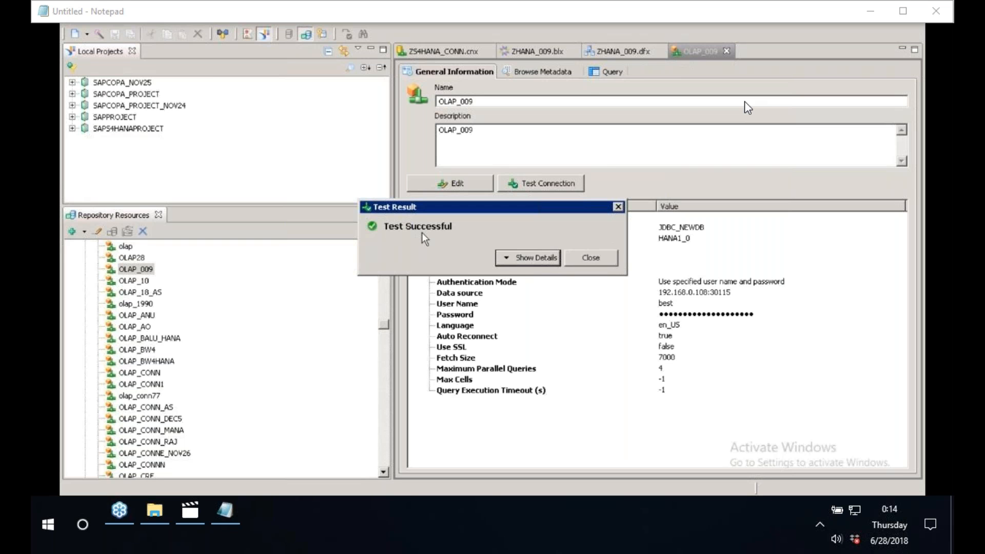
{"action": "left_click", "coordinate": [589, 259]}
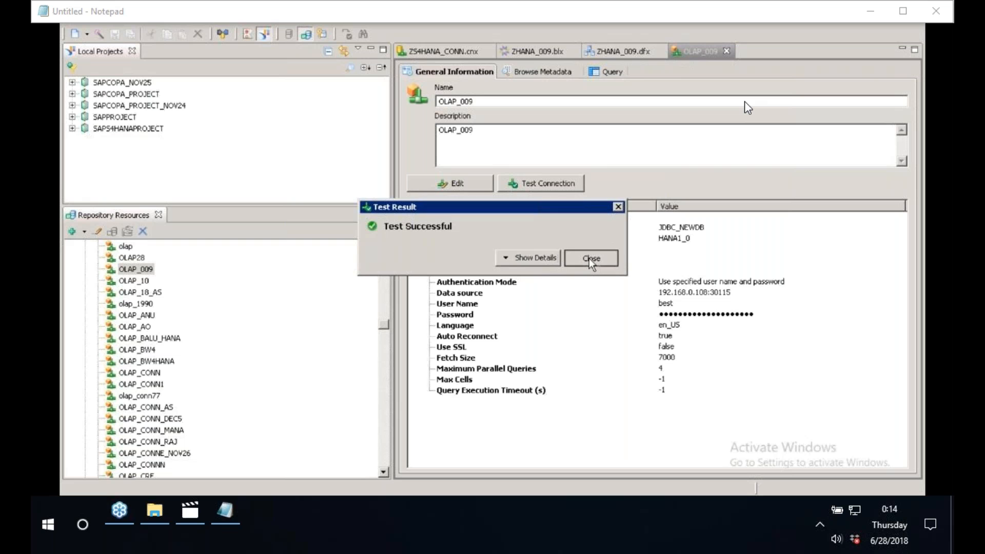
{"action": "left_click", "coordinate": [607, 76]}
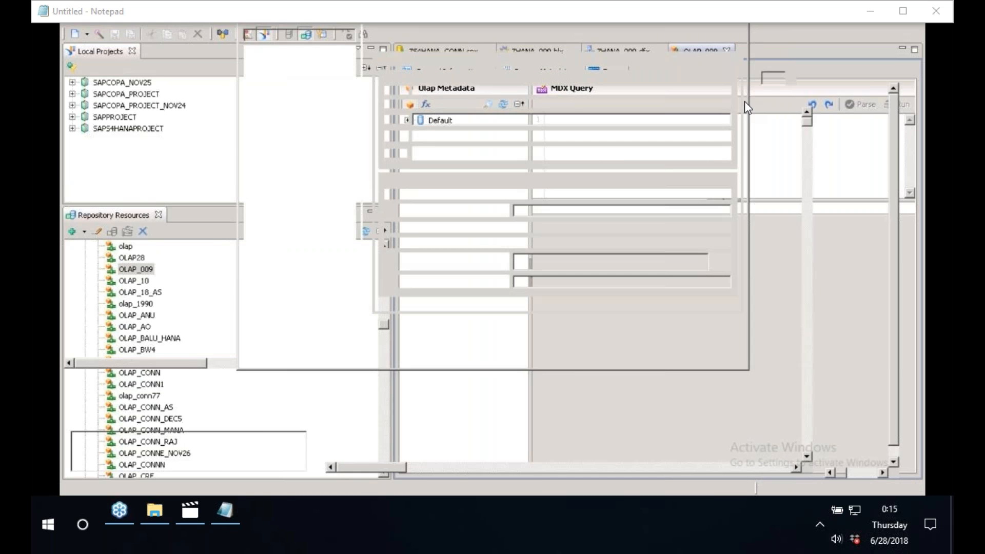
Show the desktop and launch Paint by searching for mspaint.
{"action": "key", "text": "super+d"}
{"action": "key", "text": "super"}
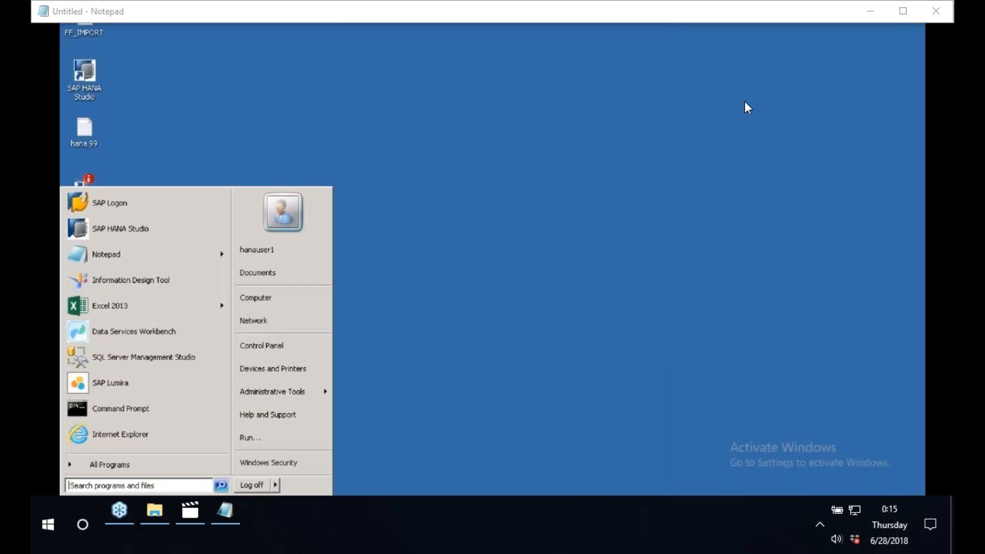
{"action": "type", "text": "mspain"}
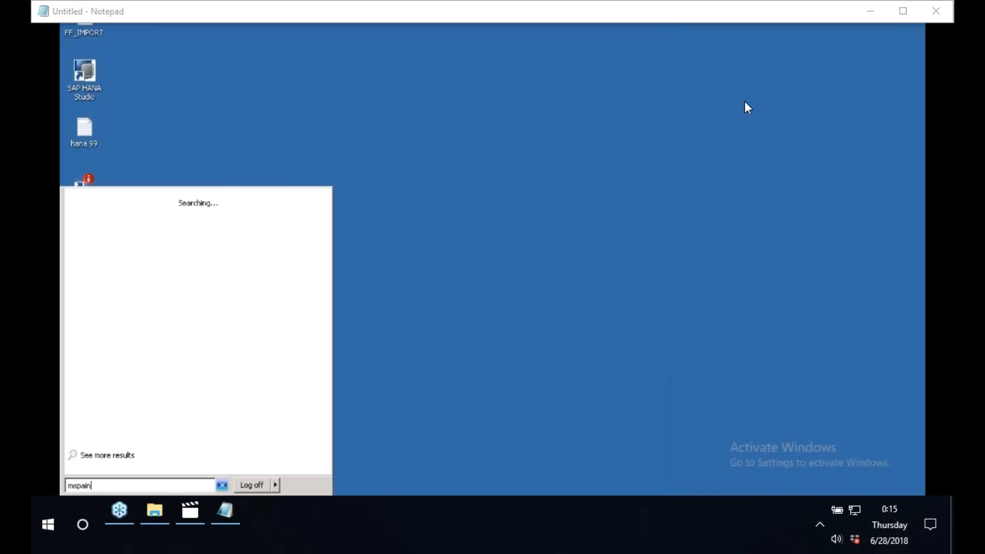
{"action": "type", "text": "t"}
{"action": "key", "text": "Return"}
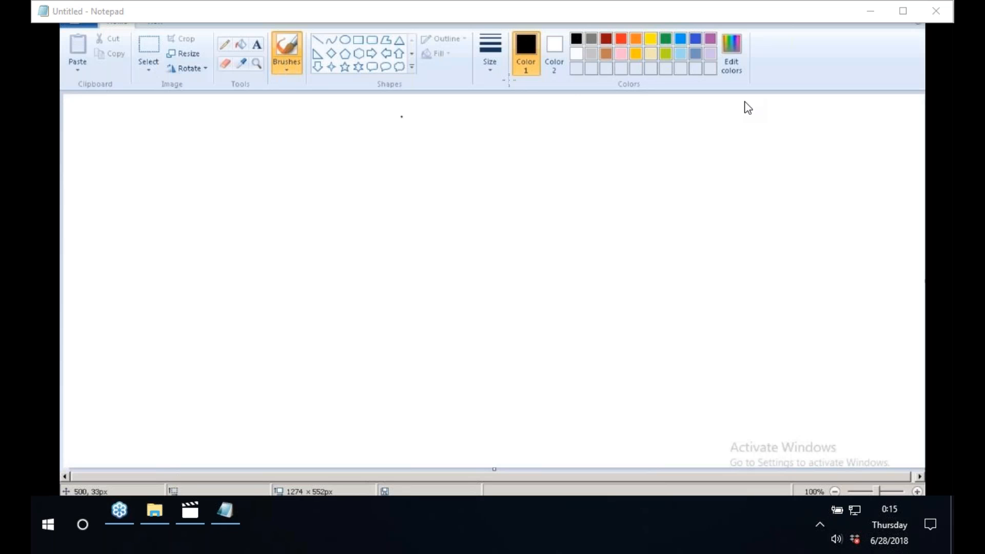
{"action": "left_click", "coordinate": [696, 39]}
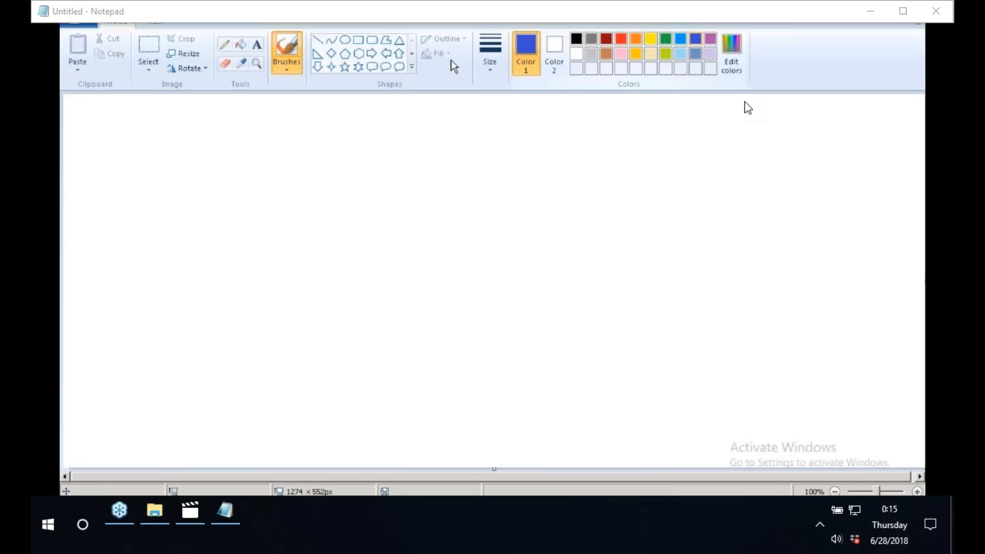
Draw two rounded rectangles: a wide one below and a smaller one about 139 x 63 px above it.
{"action": "left_click", "coordinate": [372, 39]}
{"action": "left_click_drag", "start_coordinate": [291, 350], "coordinate": [525, 410]}
{"action": "left_click_drag", "start_coordinate": [359, 269], "coordinate": [454, 311]}
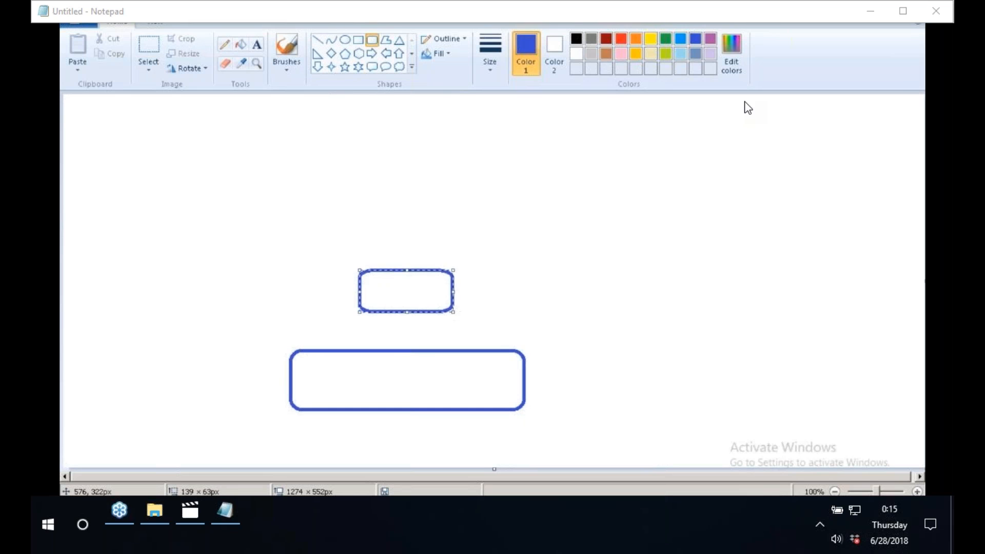
Label the smaller rectangle OLAP with the Text tool.
{"action": "left_click", "coordinate": [257, 44]}
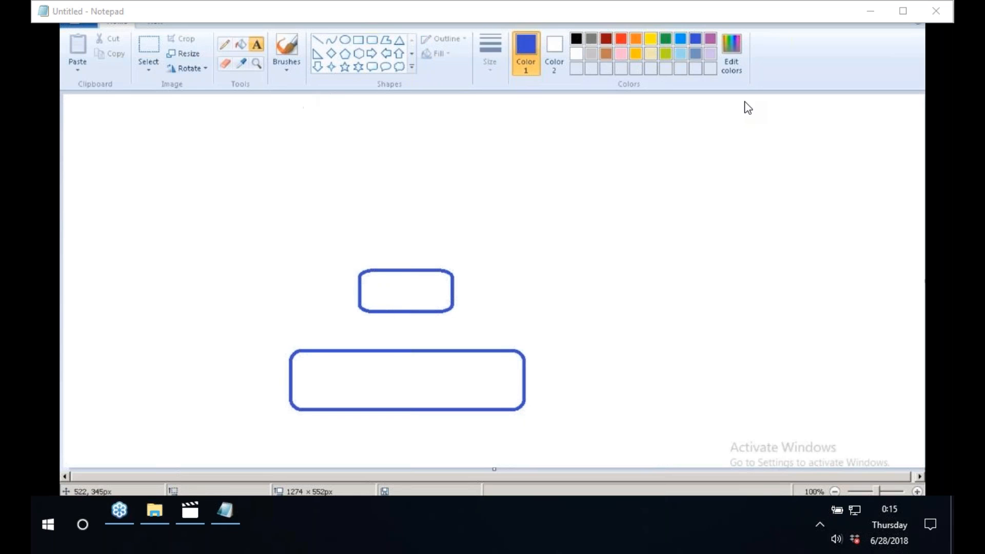
{"action": "left_click", "coordinate": [373, 286]}
{"action": "type", "text": "olap"}
{"action": "key", "text": "BackSpace"}
{"action": "key", "text": "BackSpace"}
{"action": "key", "text": "BackSpace"}
{"action": "key", "text": "BackSpace"}
{"action": "type", "text": "OLAP"}
{"action": "left_click", "coordinate": [523, 187]}
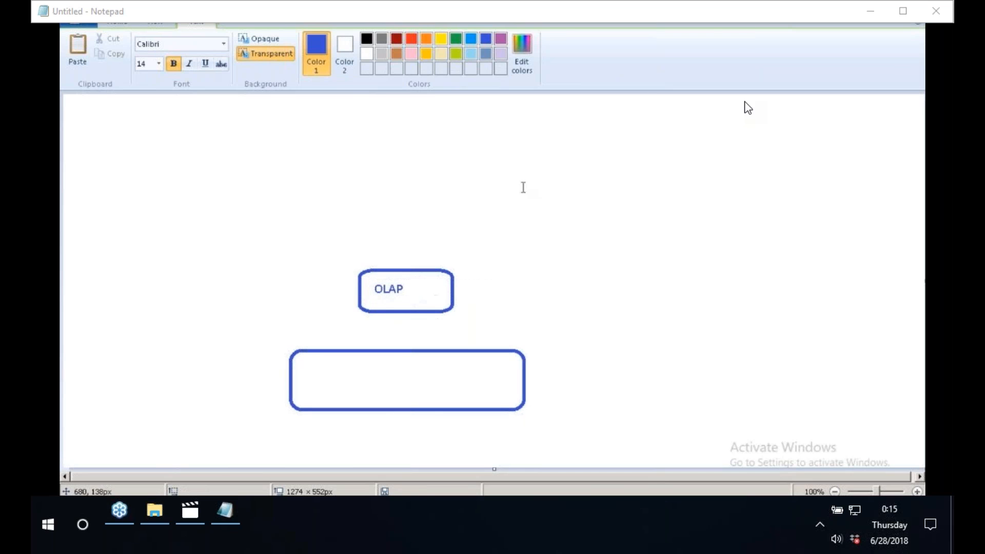
Label the wide rectangle HANA/S4 and draw a line connecting it to the OLAP box.
{"action": "left_click", "coordinate": [369, 370]}
{"action": "type", "text": "HANA/S4"}
{"action": "left_click", "coordinate": [473, 291]}
{"action": "left_click", "coordinate": [317, 40]}
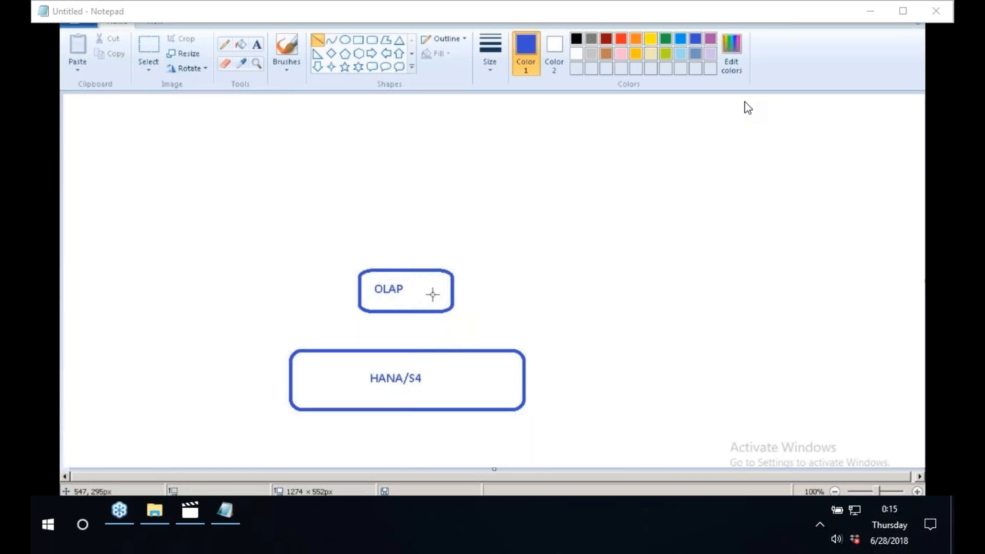
{"action": "left_click_drag", "start_coordinate": [432, 294], "coordinate": [427, 363]}
Add an MDX label beside the connecting line and frame it with a rectangle.
{"action": "left_click", "coordinate": [257, 45]}
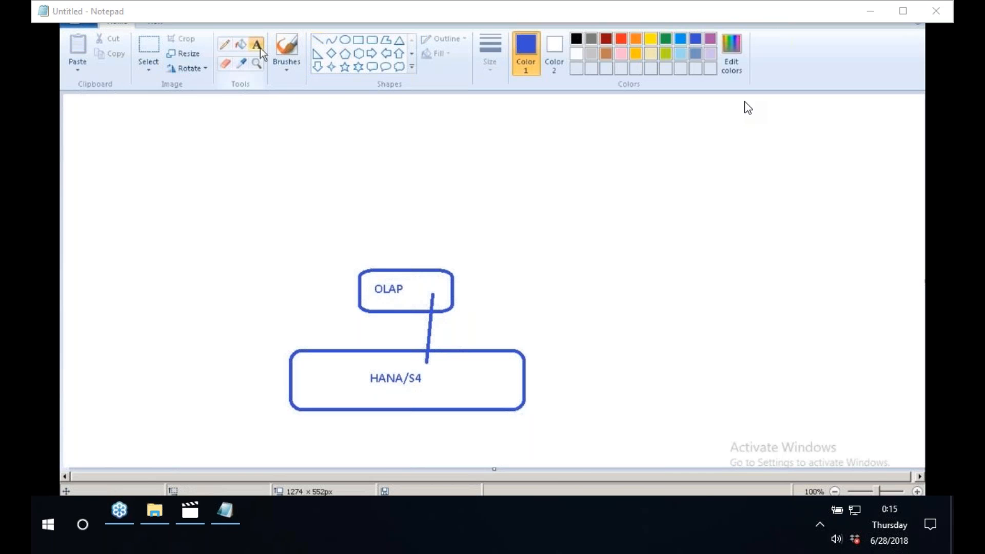
{"action": "left_click", "coordinate": [446, 322]}
{"action": "type", "text": "MDX"}
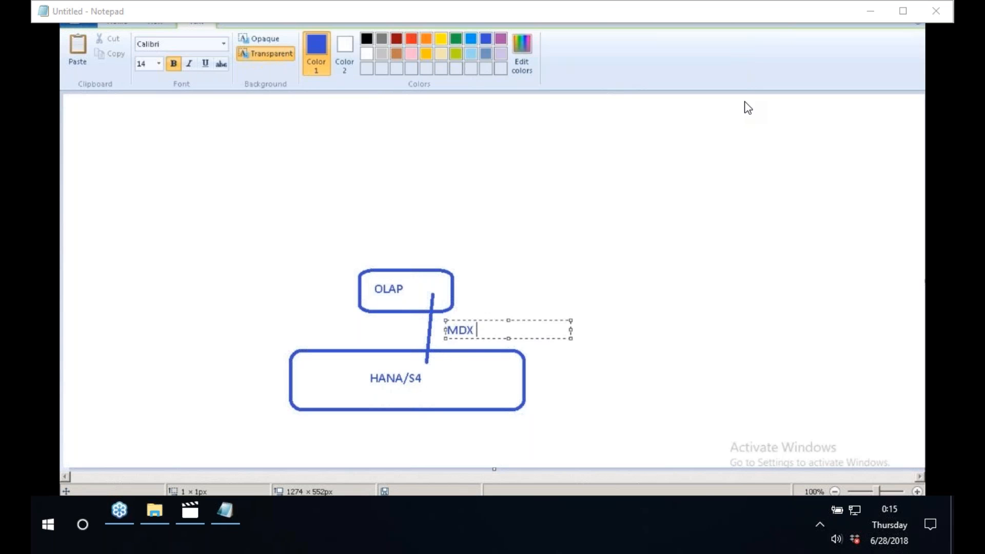
{"action": "left_click", "coordinate": [561, 253]}
{"action": "left_click_drag", "start_coordinate": [437, 322], "coordinate": [488, 345]}
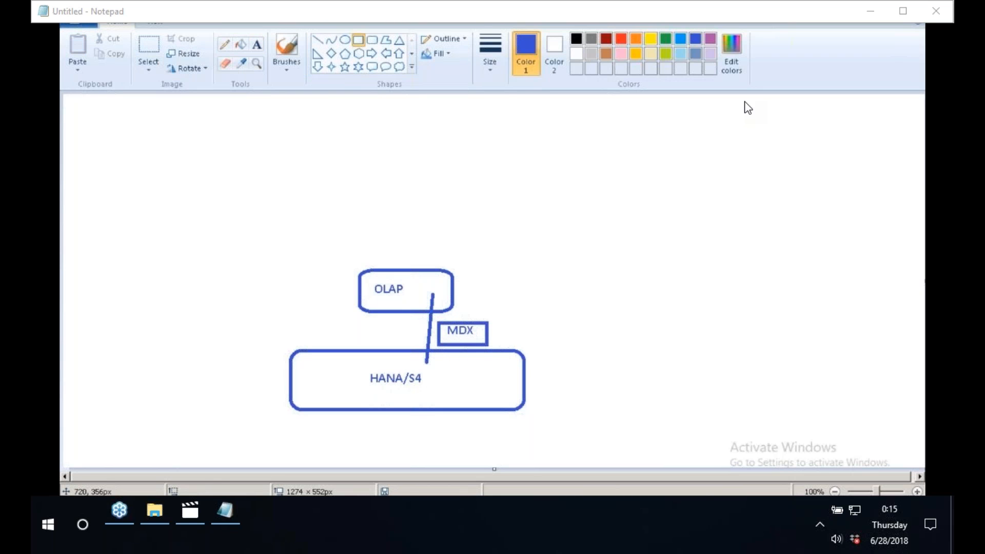
Draw a line from the OLAP box up to a new rounded rectangle at the top.
{"action": "left_click", "coordinate": [318, 40]}
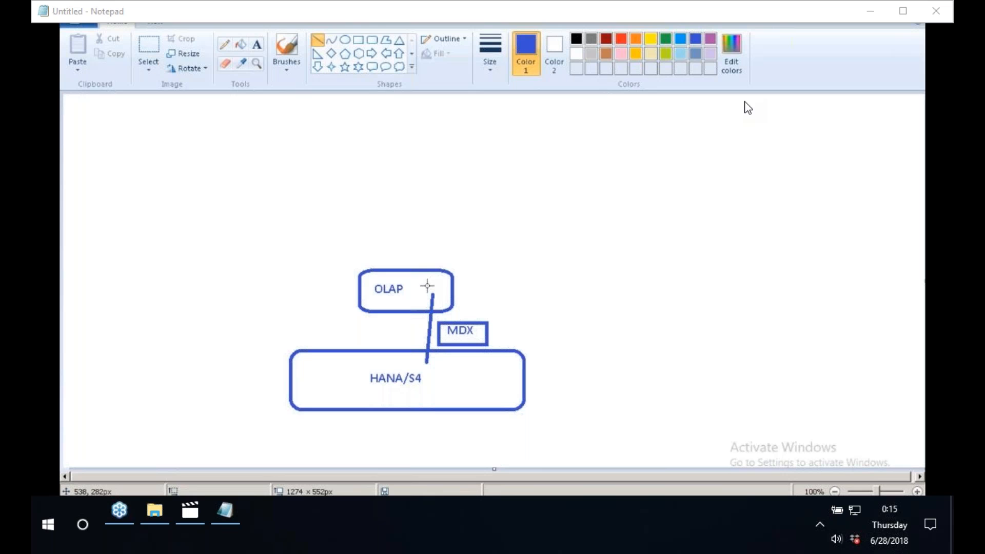
{"action": "left_click_drag", "start_coordinate": [428, 286], "coordinate": [332, 159]}
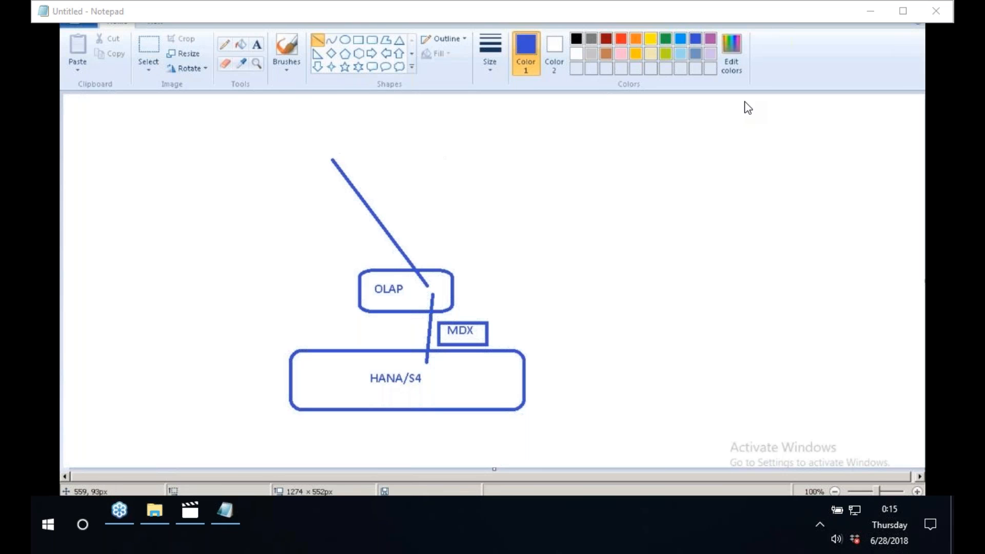
{"action": "left_click", "coordinate": [372, 39]}
{"action": "left_click_drag", "start_coordinate": [265, 112], "coordinate": [353, 160]}
Label the top rectangle UI.
{"action": "left_click", "coordinate": [257, 44]}
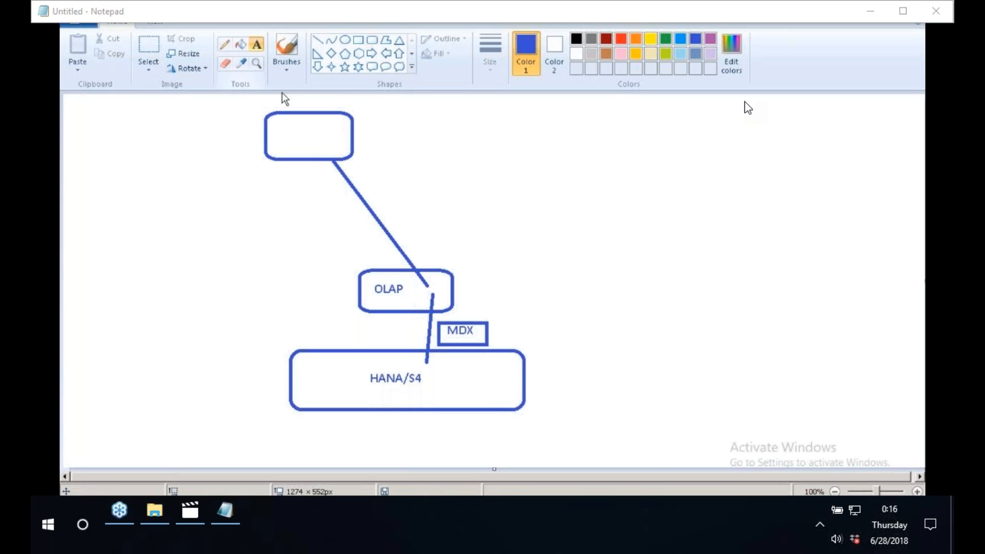
{"action": "type", "text": "I"}
{"action": "left_click", "coordinate": [438, 154]}
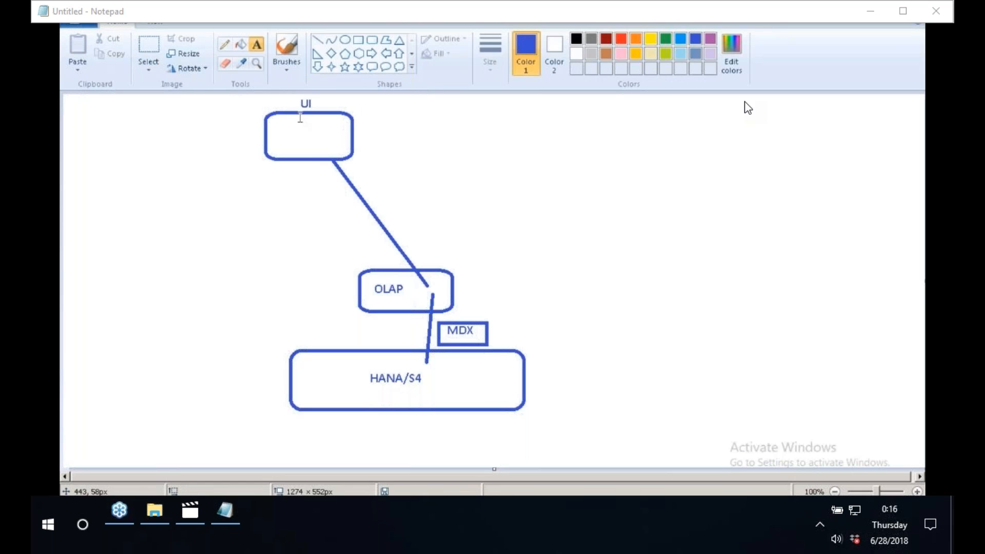
Write ANALYSIS FOR OLAP beside the UI box and draw a rectangle around it.
{"action": "left_click", "coordinate": [376, 132]}
{"action": "type", "text": "ANALYSIS FOR OLAP"}
{"action": "left_click", "coordinate": [538, 154]}
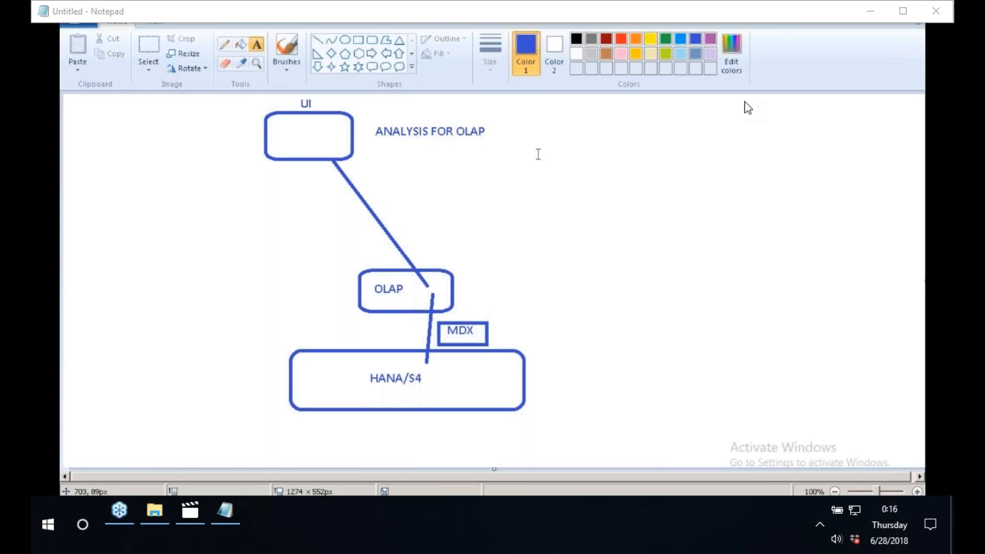
{"action": "left_click", "coordinate": [358, 39]}
{"action": "left_click_drag", "start_coordinate": [368, 124], "coordinate": [490, 140]}
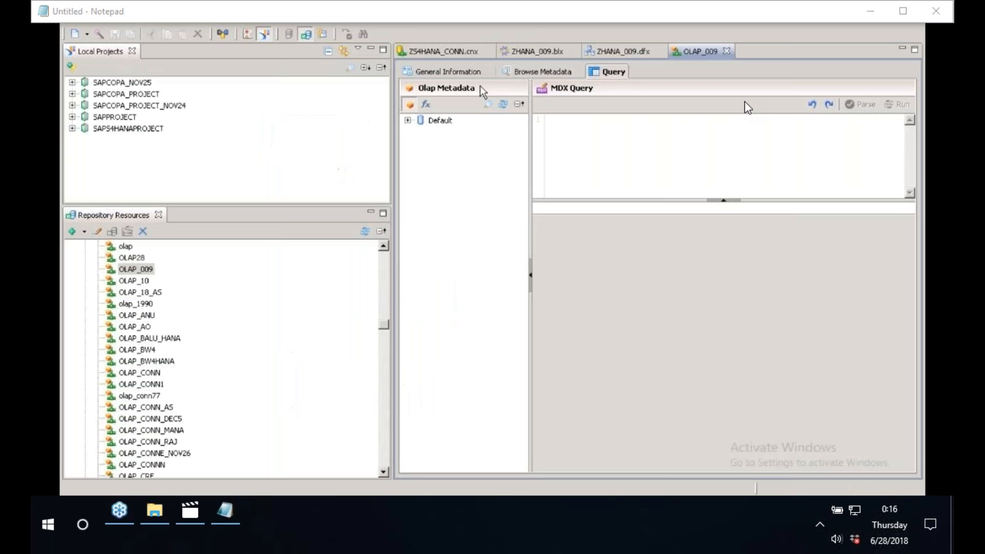
Test the OLAP_009 connection again from its General Information tab.
{"action": "left_click", "coordinate": [439, 69]}
{"action": "left_click", "coordinate": [529, 187]}
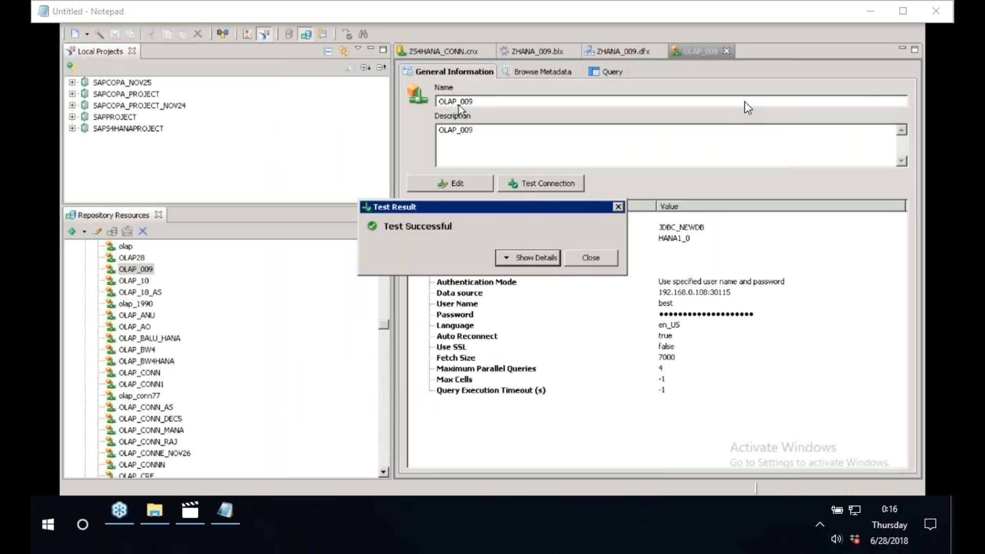
Close the test result and select the connection name OLAP_009 for copying.
{"action": "left_click", "coordinate": [587, 259]}
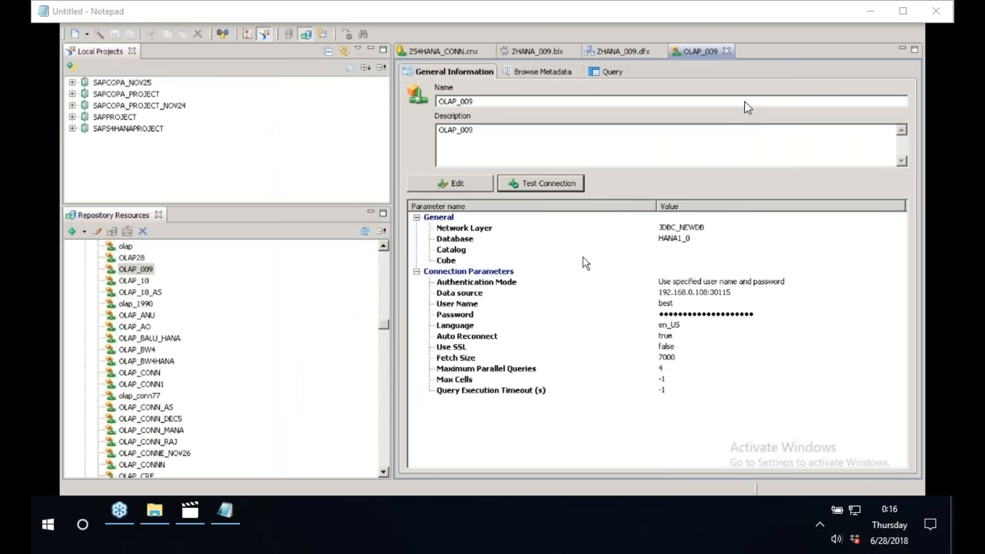
{"action": "double_click", "coordinate": [486, 100]}
{"action": "key", "text": "ctrl+c"}
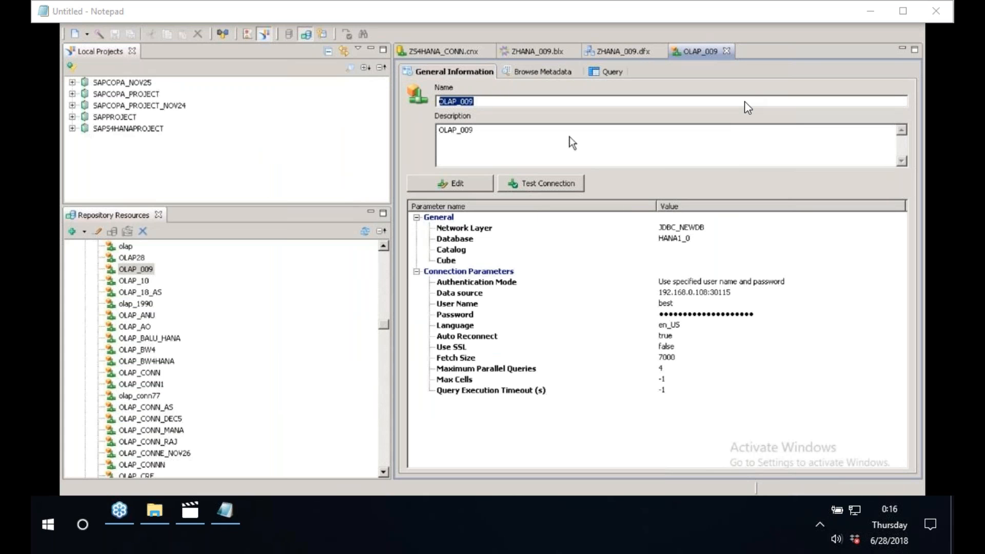
Switch to the browser and log on to the SAP BusinessObjects BI launch pad.
{"action": "key", "text": "alt+Tab"}
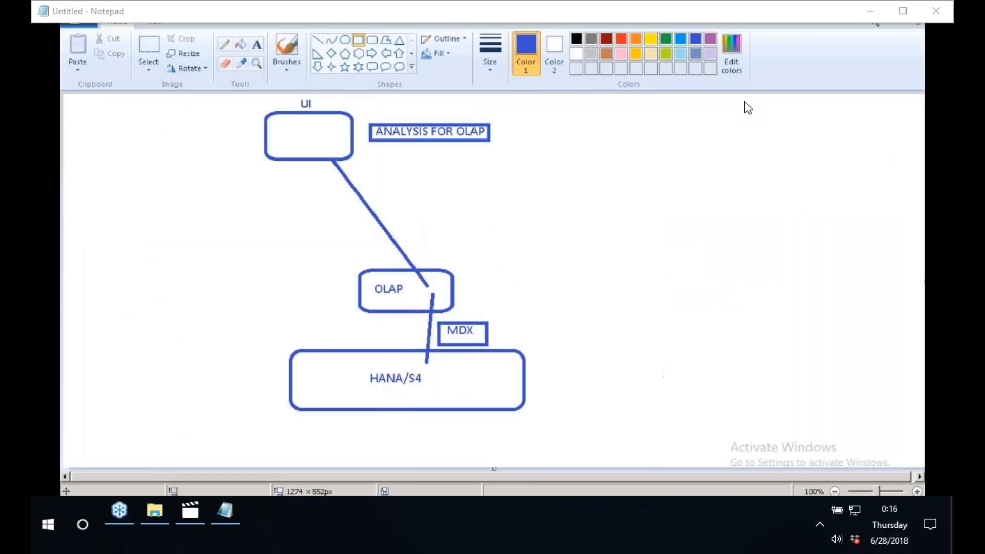
{"action": "key", "text": "super+d"}
{"action": "right_click", "coordinate": [380, 206]}
{"action": "left_click", "coordinate": [413, 236]}
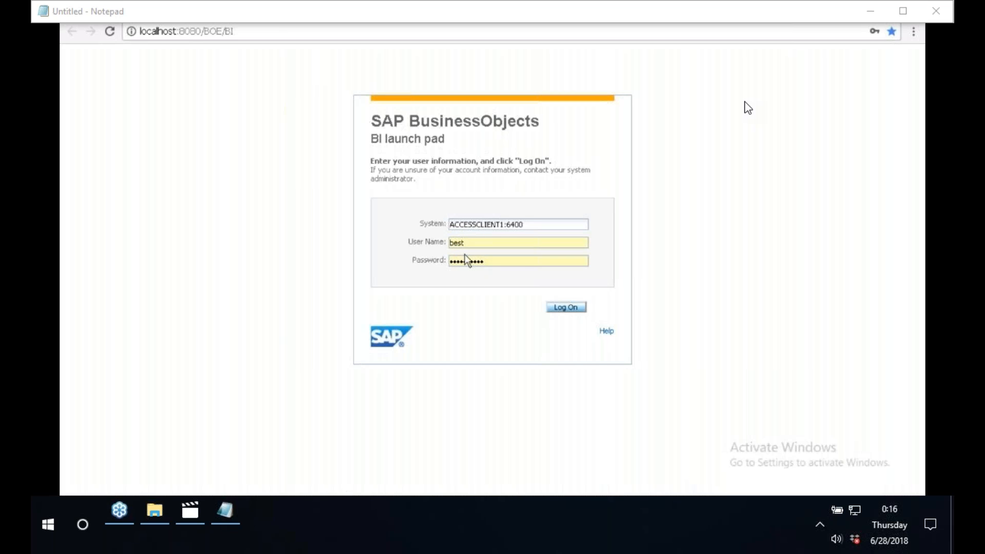
{"action": "left_click", "coordinate": [568, 310]}
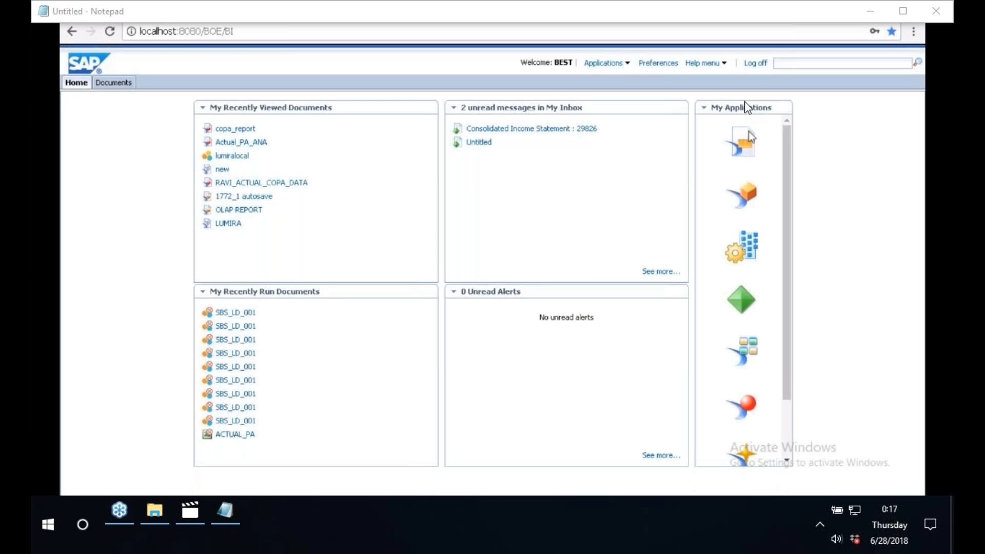
Open Analysis, edition for OLAP from the applications list.
{"action": "left_click", "coordinate": [627, 64]}
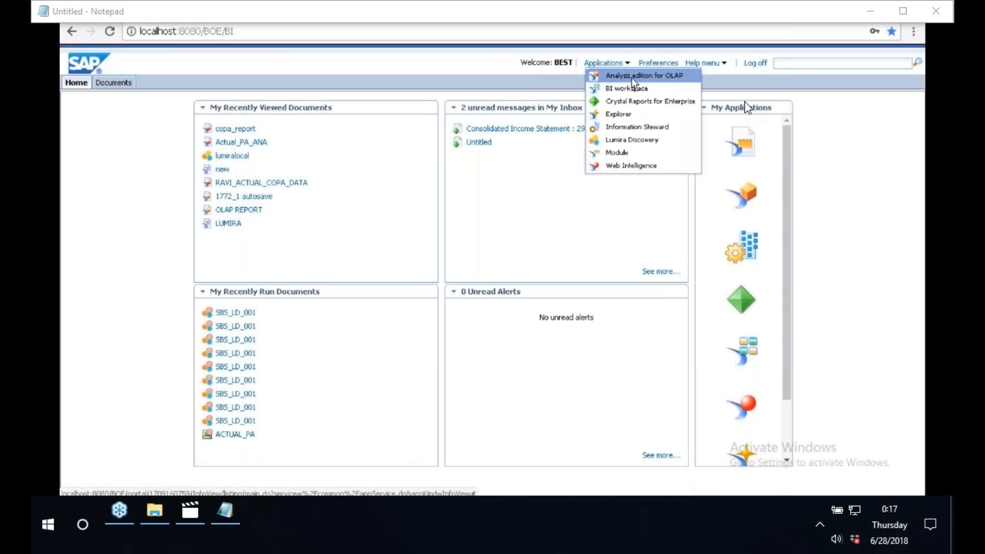
{"action": "left_click", "coordinate": [632, 78]}
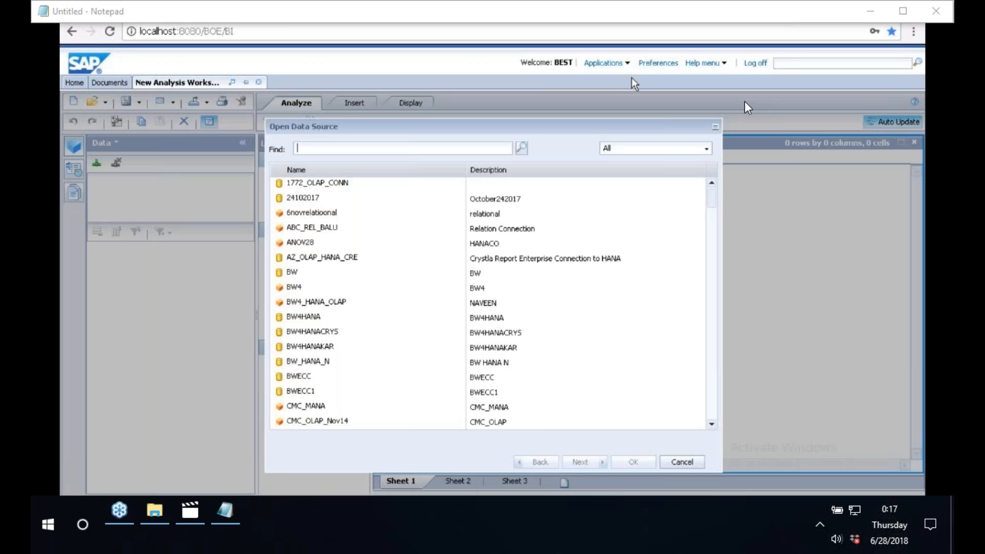
Search the data sources for the pasted name OLAP_009 and select the OLAP_009 connection.
{"action": "key", "text": "ctrl+v"}
{"action": "left_click", "coordinate": [521, 148]}
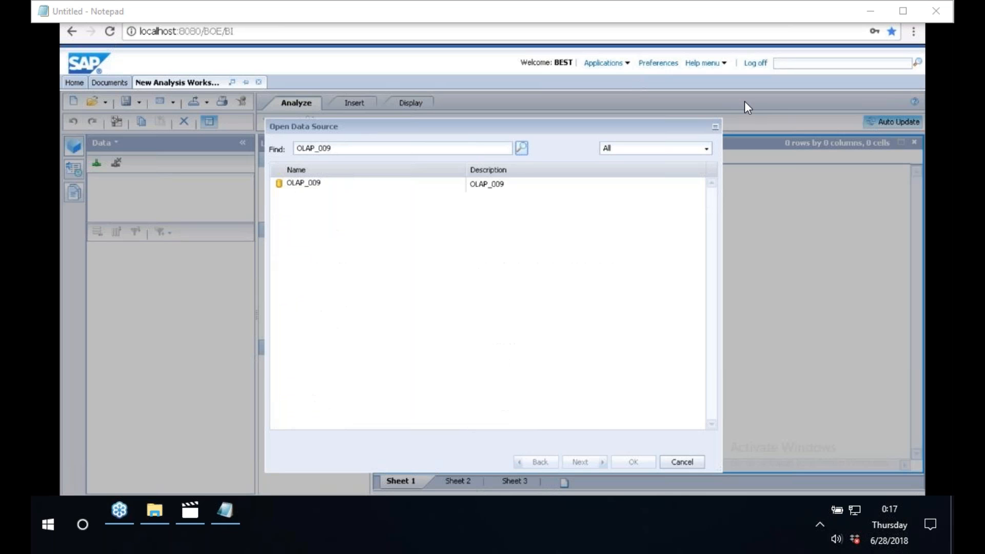
{"action": "left_click", "coordinate": [309, 190]}
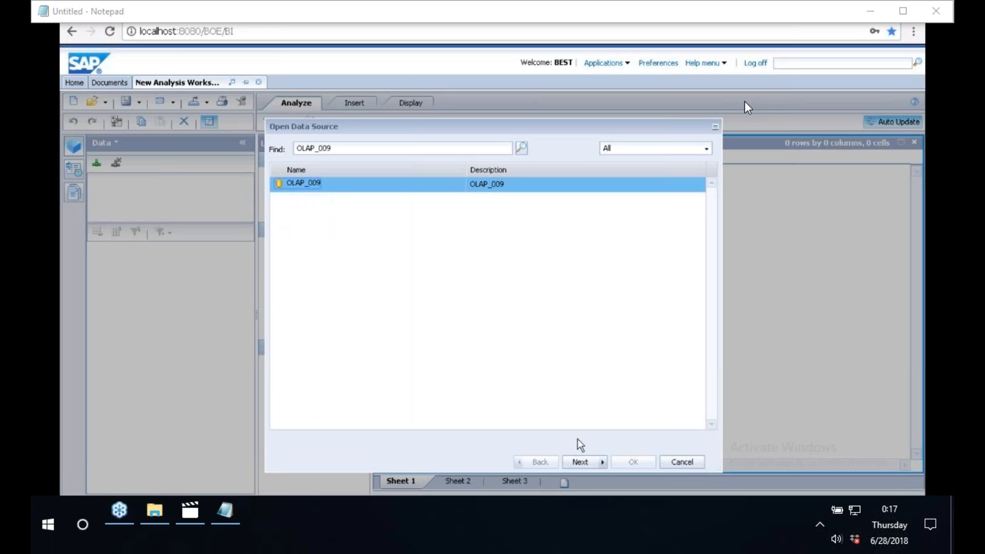
Proceed to the next page of Open Data Source and switch to the Folders view.
{"action": "left_click", "coordinate": [589, 462]}
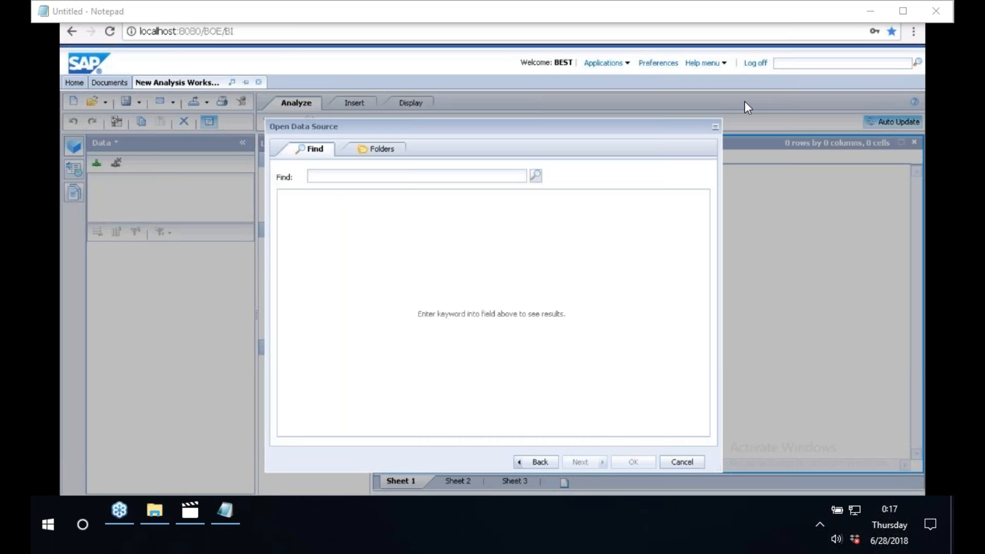
{"action": "left_click", "coordinate": [385, 154]}
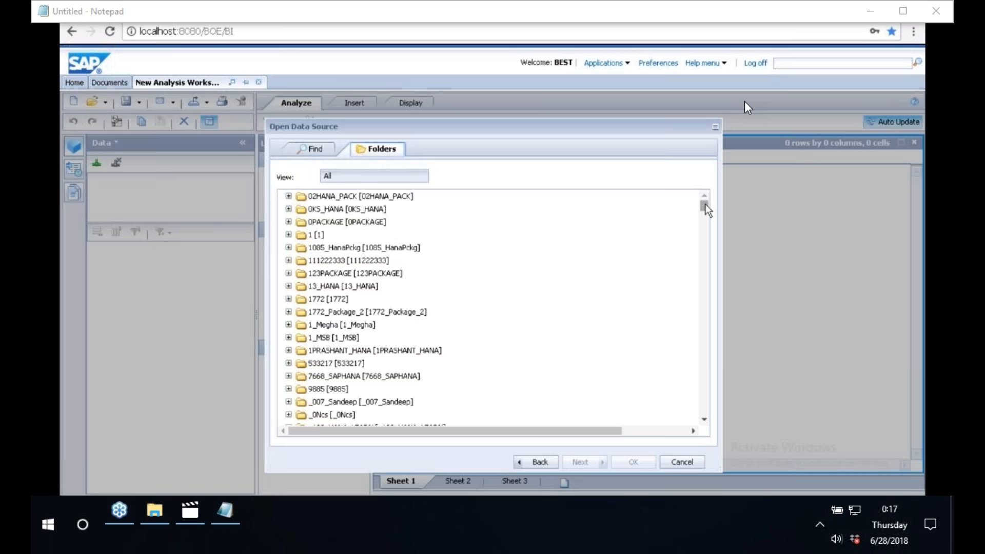
Check in HANA studio which package contains the AN_ACTUAL_COPA analytic view, then return to the browser.
{"action": "left_click_drag", "start_coordinate": [707, 205], "coordinate": [707, 242]}
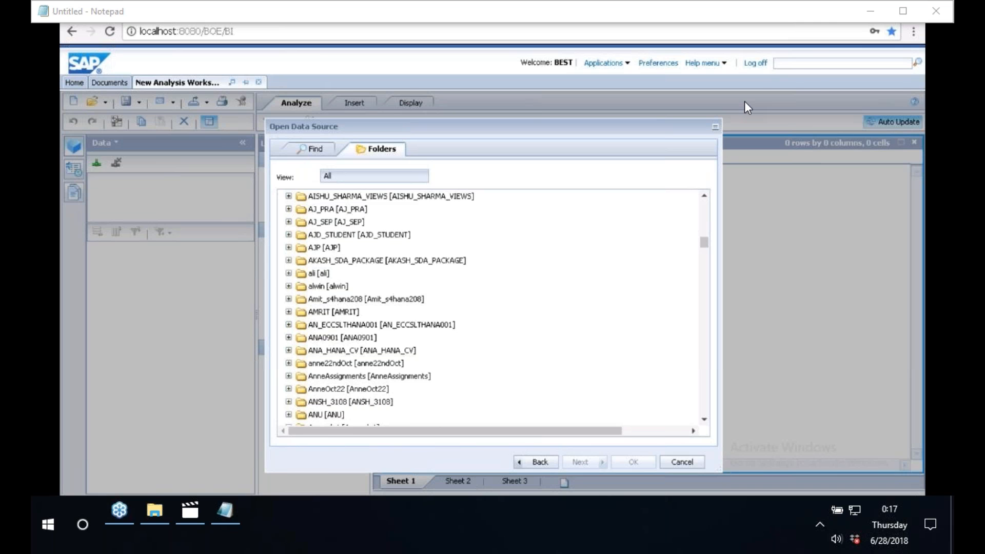
{"action": "key", "text": "alt+Tab"}
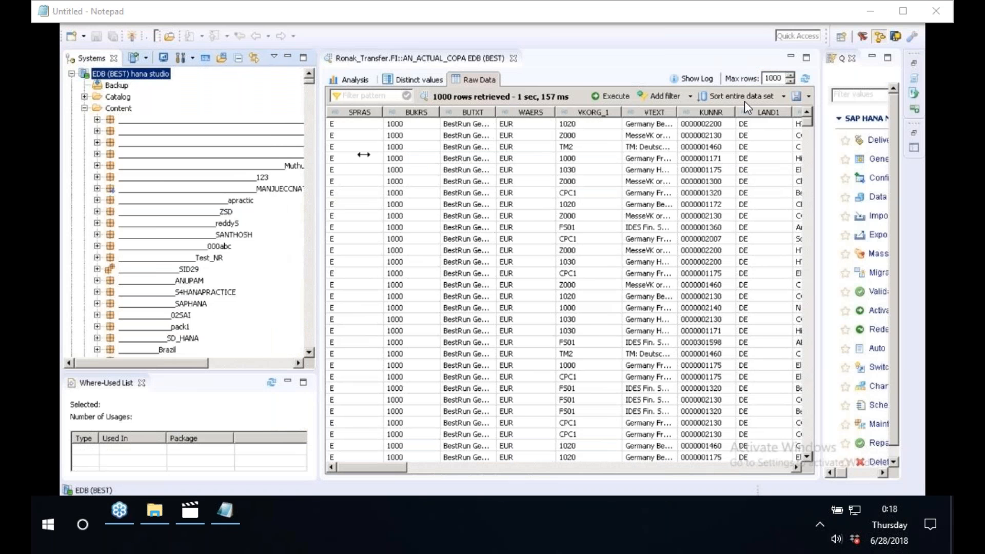
{"action": "left_click_drag", "start_coordinate": [364, 155], "coordinate": [382, 154]}
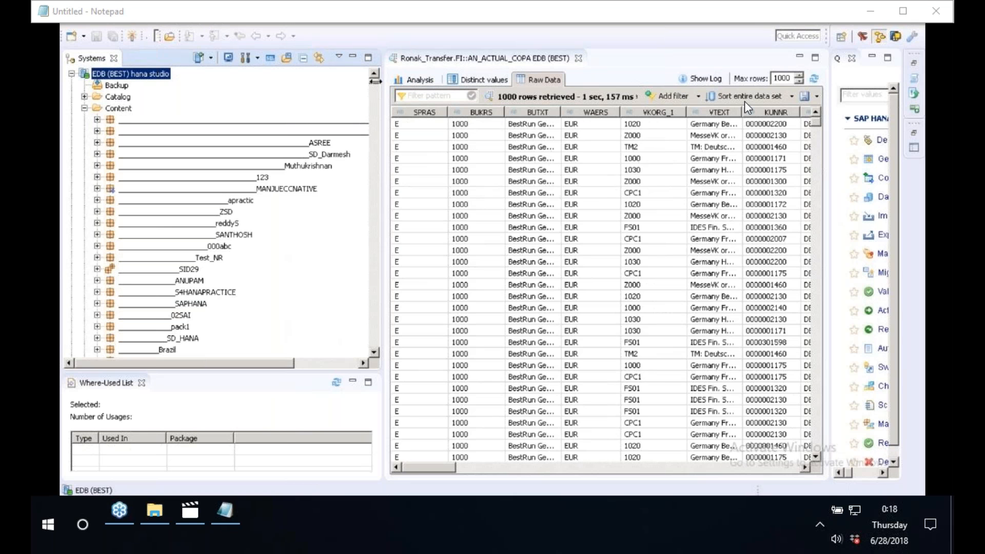
{"action": "left_click_drag", "start_coordinate": [376, 80], "coordinate": [290, 82]}
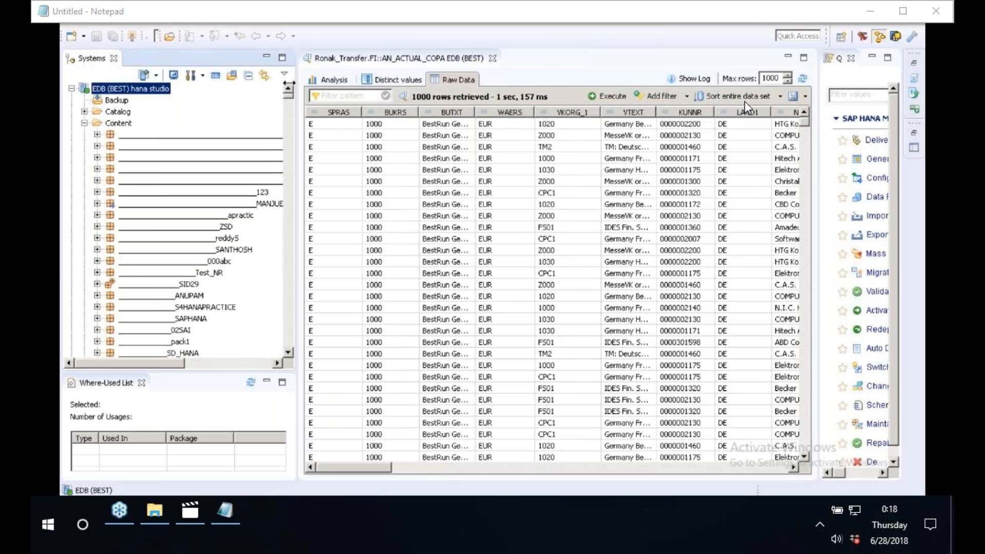
{"action": "key", "text": "alt+Tab"}
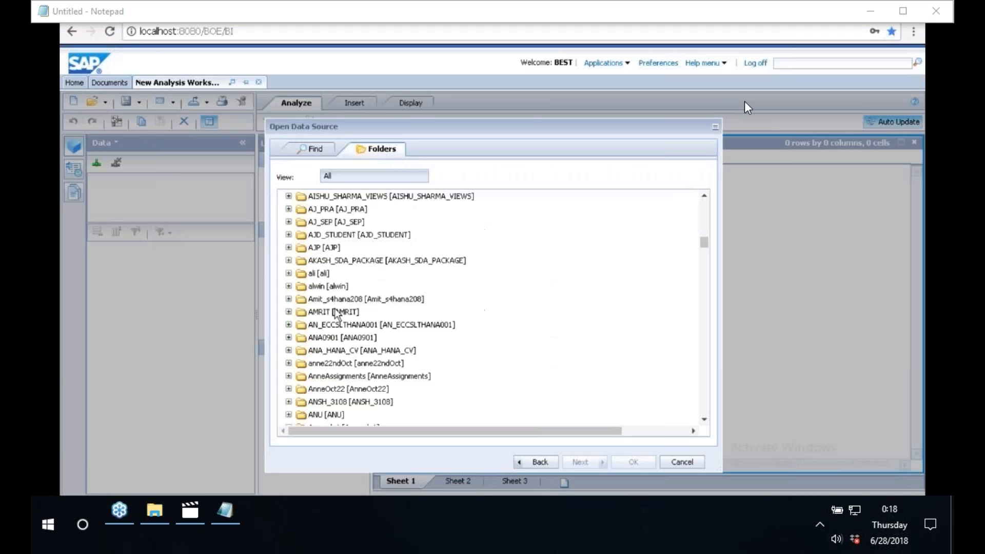
Scroll the folder list down to the Ronak_Transfer package and expand it.
{"action": "left_click", "coordinate": [706, 396]}
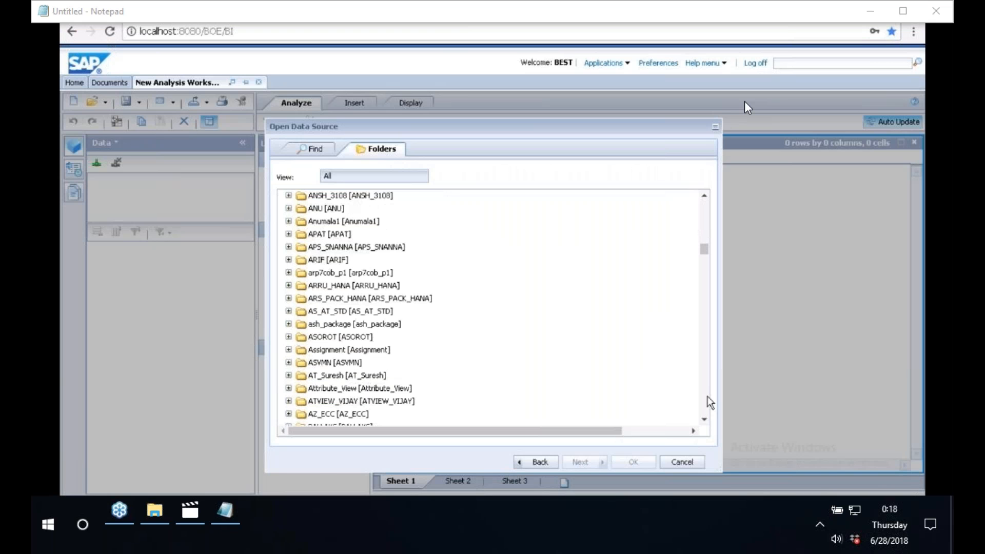
{"action": "left_click", "coordinate": [709, 396]}
{"action": "left_click", "coordinate": [710, 401]}
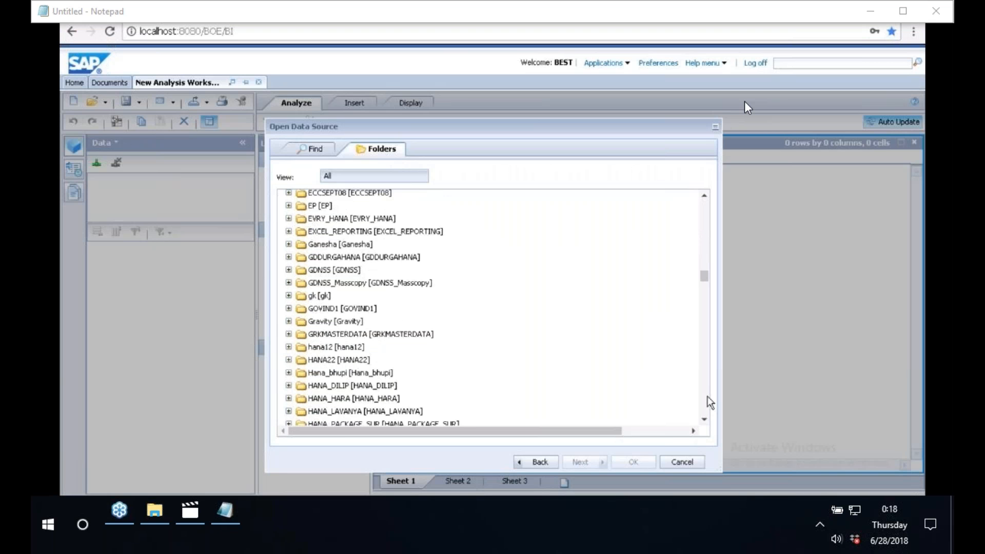
{"action": "left_click", "coordinate": [709, 401]}
{"action": "left_click", "coordinate": [710, 402]}
{"action": "left_click", "coordinate": [711, 401]}
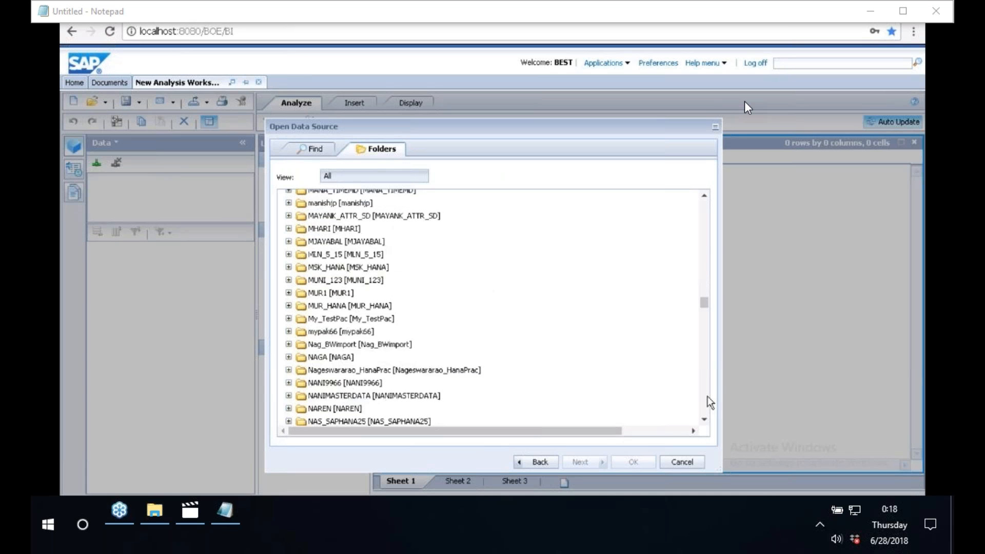
{"action": "left_click", "coordinate": [710, 401]}
{"action": "left_click", "coordinate": [711, 402]}
{"action": "left_click", "coordinate": [710, 401]}
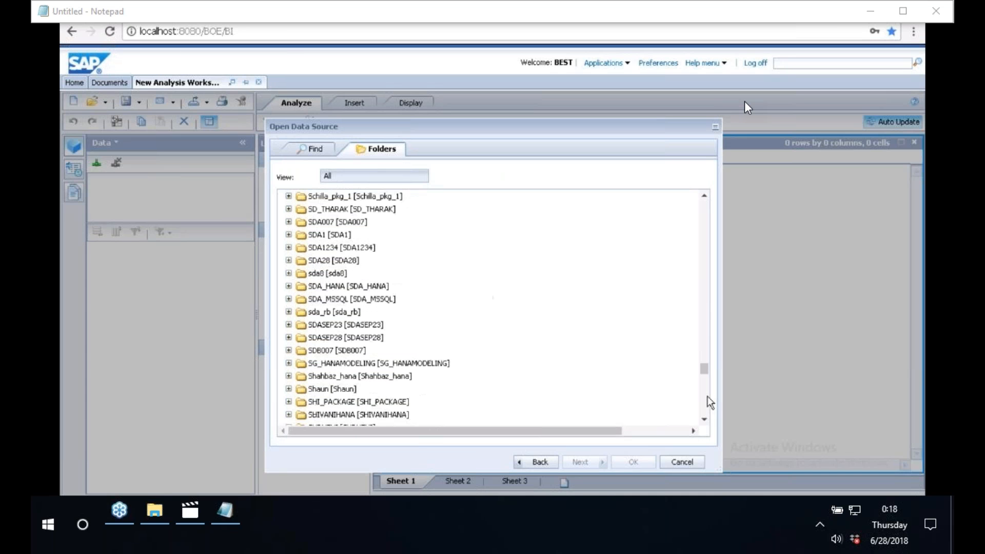
{"action": "left_click", "coordinate": [710, 403]}
{"action": "left_click", "coordinate": [710, 403]}
{"action": "left_click", "coordinate": [710, 402]}
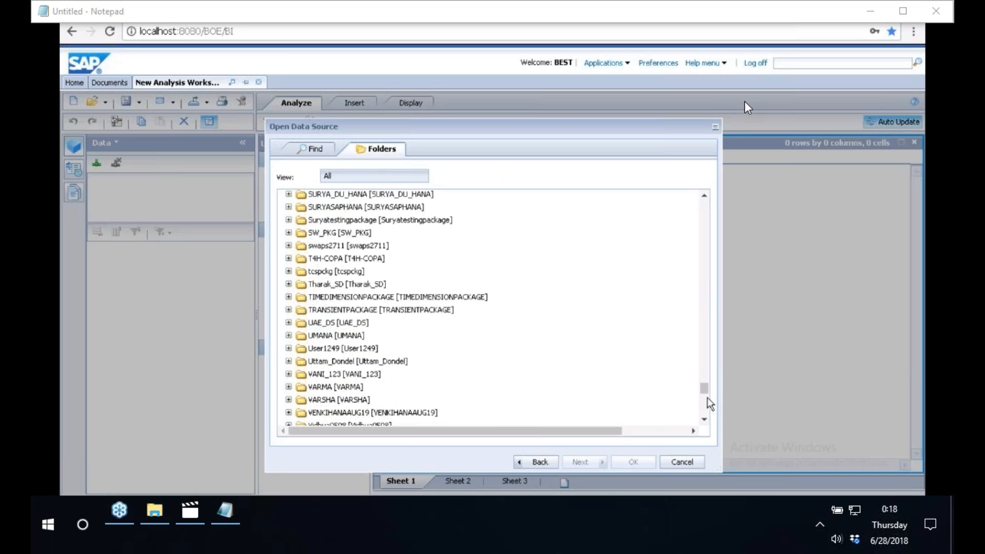
{"action": "left_click", "coordinate": [710, 405]}
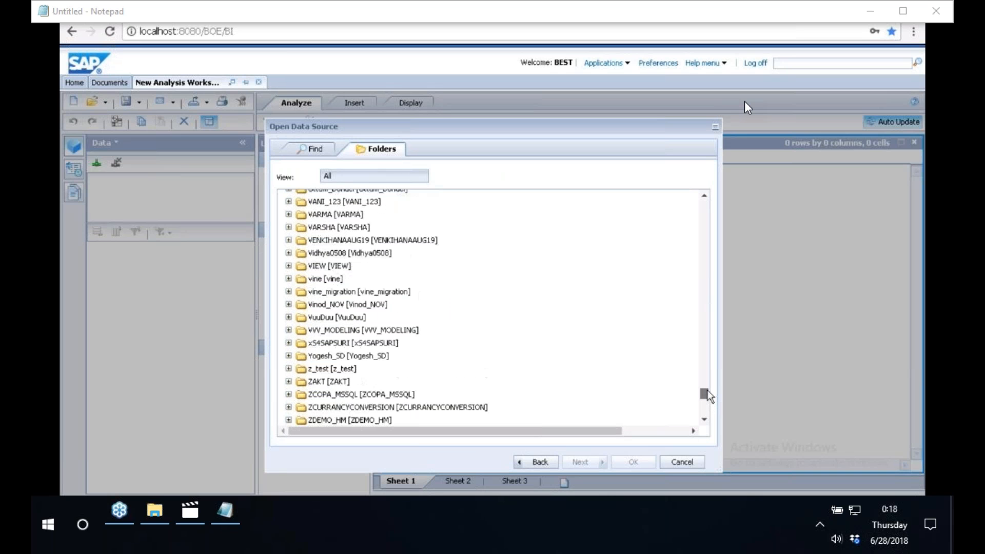
{"action": "left_click_drag", "start_coordinate": [708, 395], "coordinate": [697, 334]}
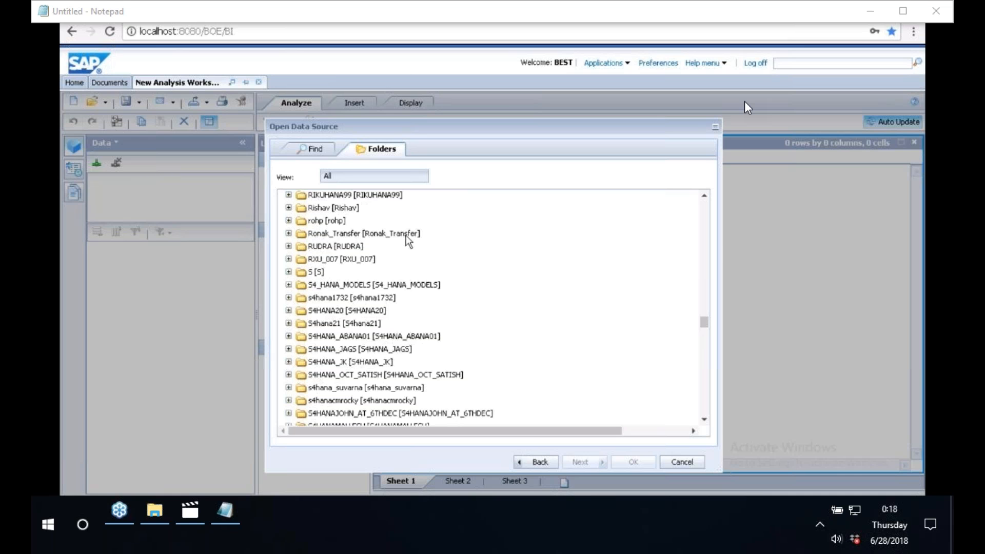
{"action": "left_click", "coordinate": [289, 234]}
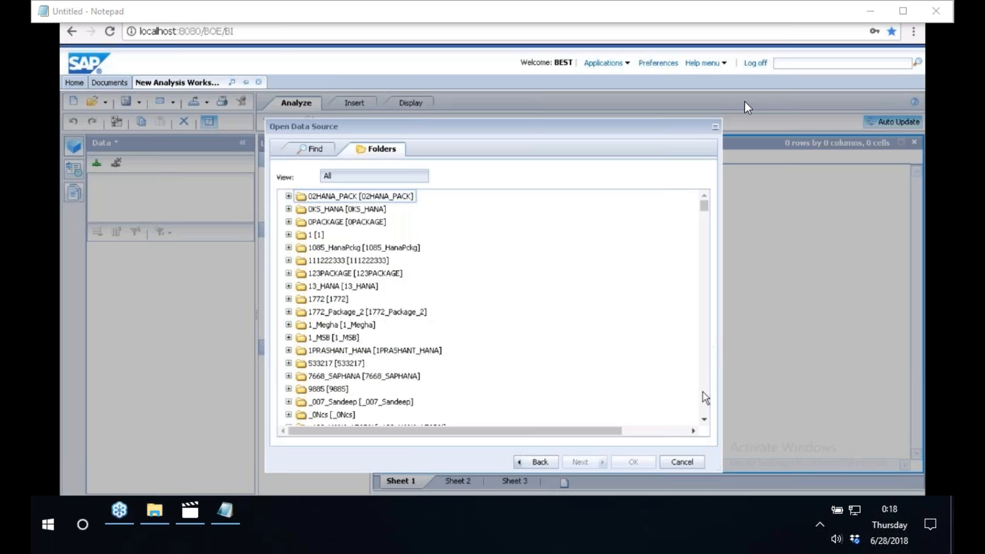
Scroll back down to Ronak_Transfer and expand its SD subfolder.
{"action": "scroll", "coordinate": [704, 393], "scroll_direction": "down", "scroll_amount": 5}
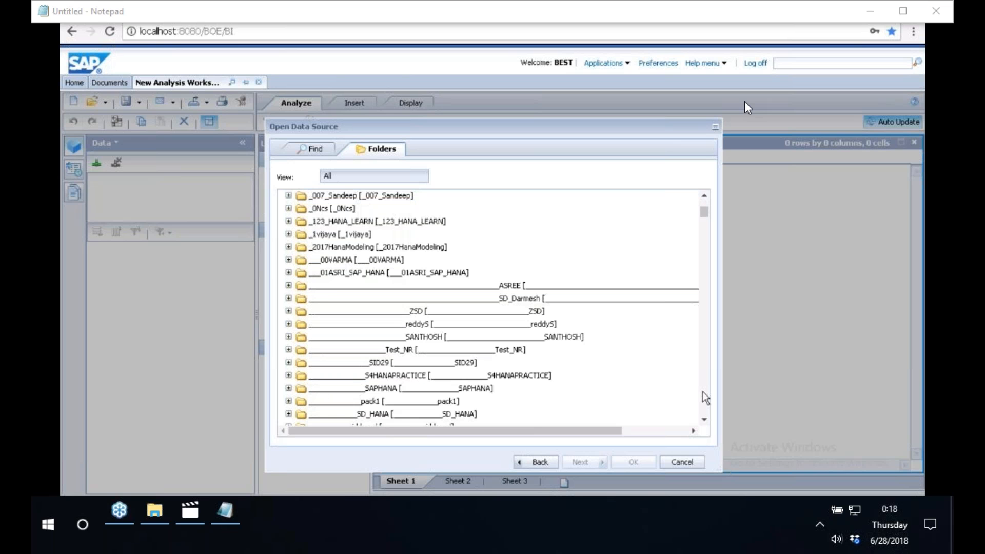
{"action": "scroll", "coordinate": [706, 398], "scroll_direction": "down", "scroll_amount": 10}
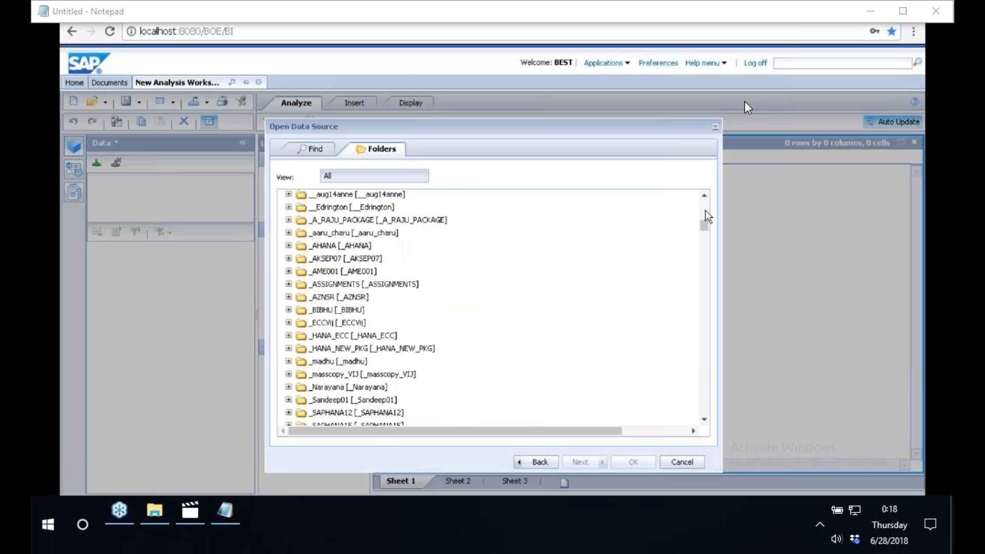
{"action": "scroll", "coordinate": [706, 213], "scroll_direction": "up", "scroll_amount": 5}
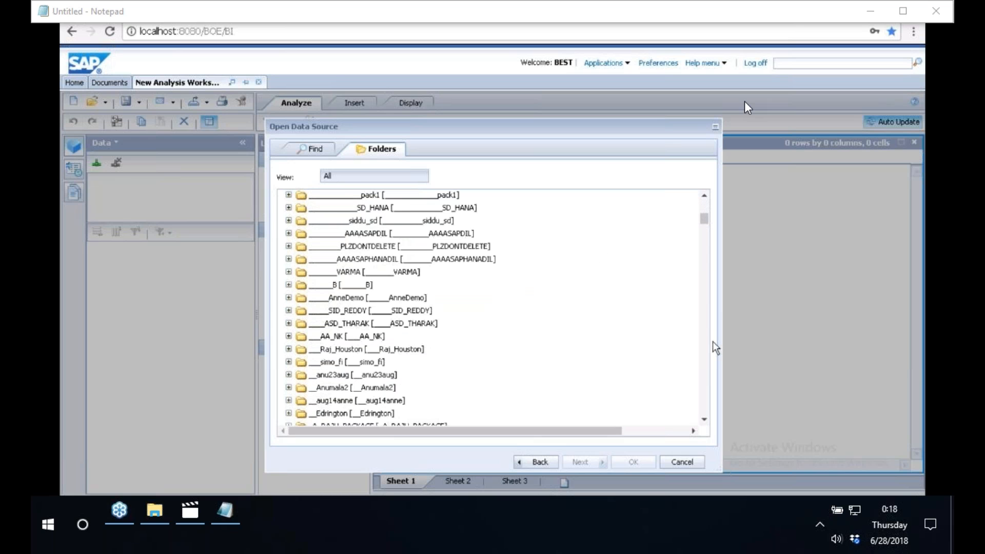
{"action": "scroll", "coordinate": [706, 356], "scroll_direction": "down", "scroll_amount": 20}
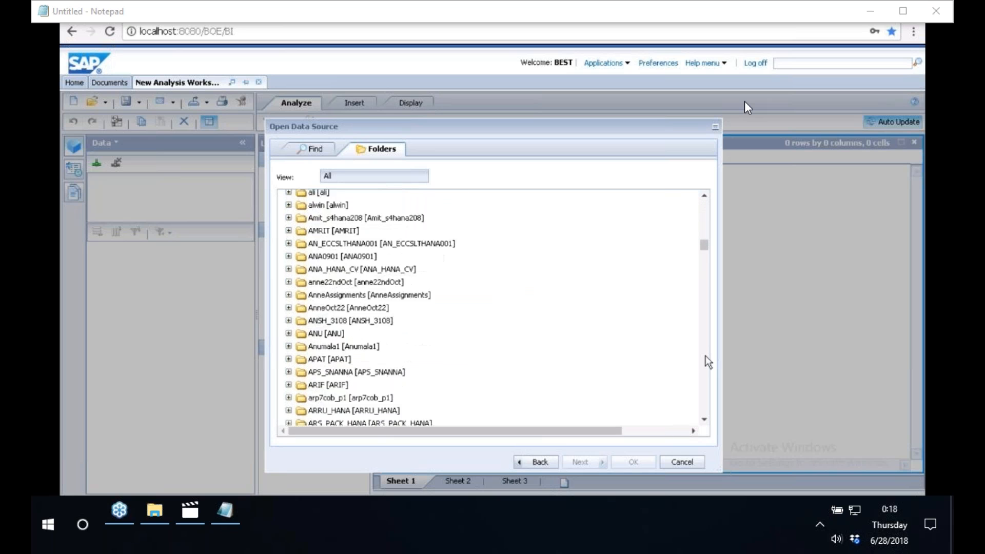
{"action": "scroll", "coordinate": [706, 355], "scroll_direction": "down", "scroll_amount": 15}
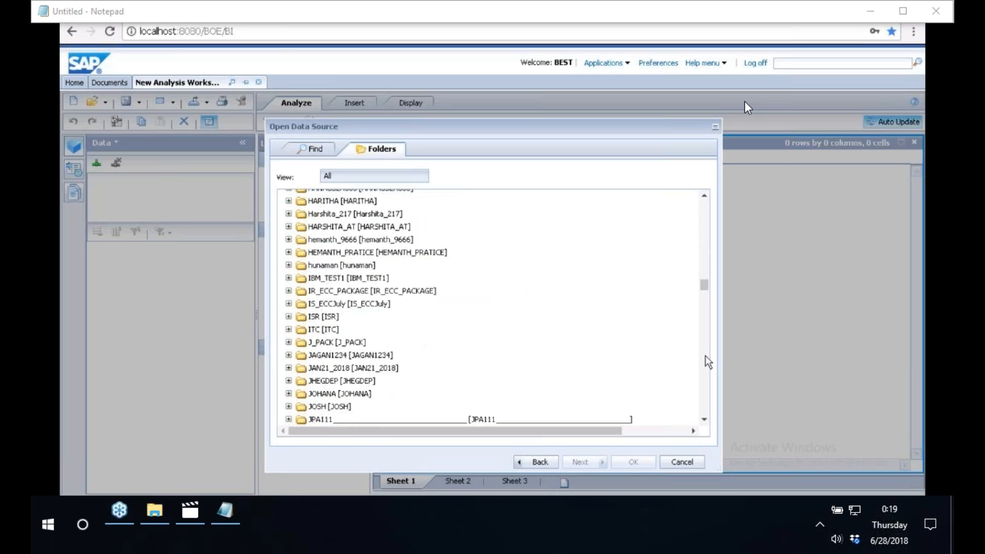
{"action": "scroll", "coordinate": [704, 373], "scroll_direction": "down", "scroll_amount": 12}
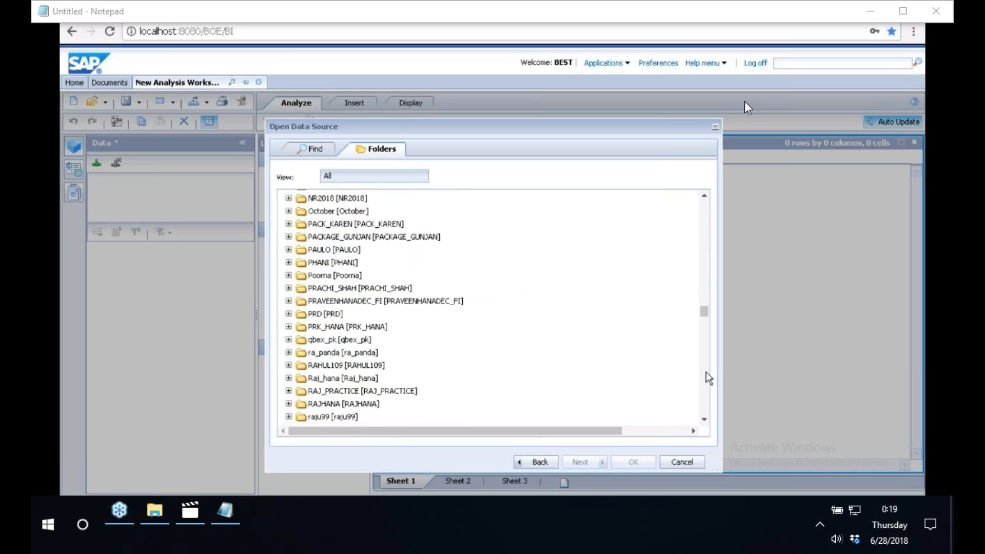
{"action": "scroll", "coordinate": [706, 374], "scroll_direction": "down", "scroll_amount": 5}
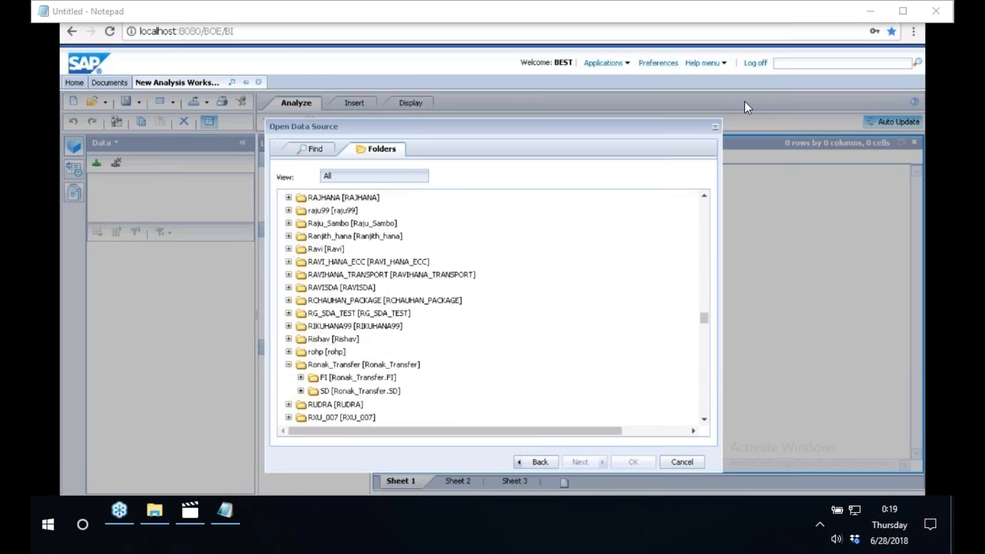
{"action": "left_click", "coordinate": [301, 391]}
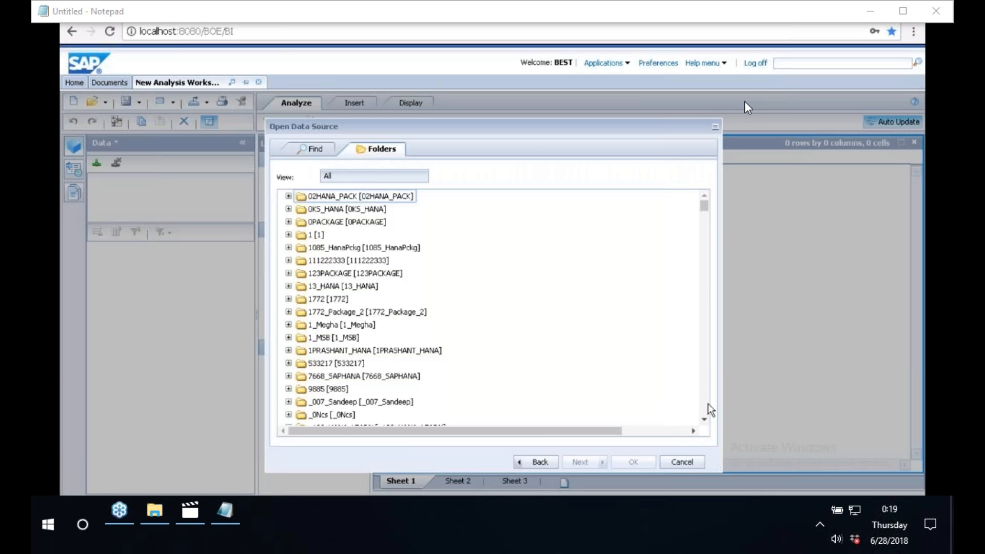
Expand the FI subfolder under Ronak_Transfer and open the ACTUAL_COPA analytic view as the data source.
{"action": "scroll", "coordinate": [710, 411], "scroll_direction": "down", "scroll_amount": 20}
{"action": "scroll", "coordinate": [710, 410], "scroll_direction": "down", "scroll_amount": 7}
{"action": "scroll", "coordinate": [711, 410], "scroll_direction": "down", "scroll_amount": 5}
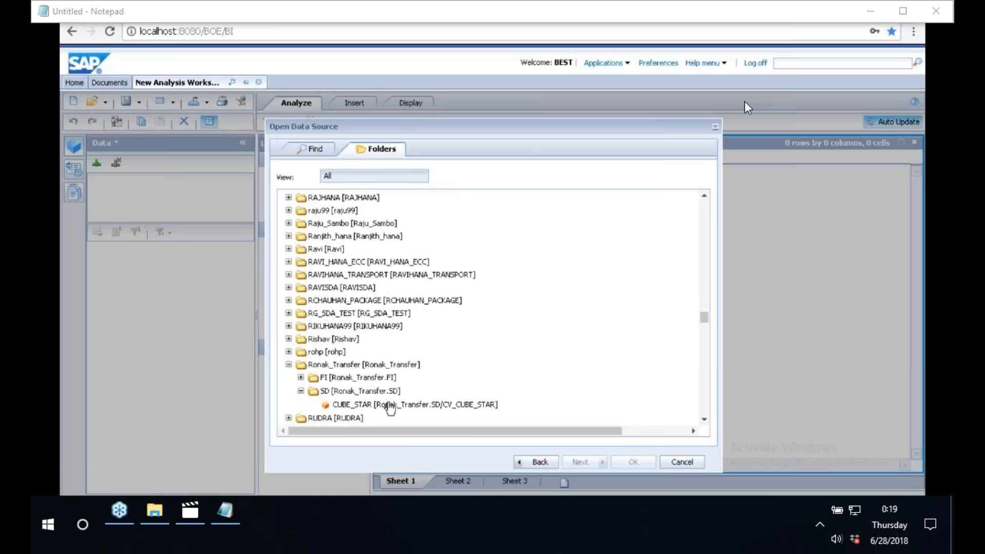
{"action": "left_click", "coordinate": [301, 378]}
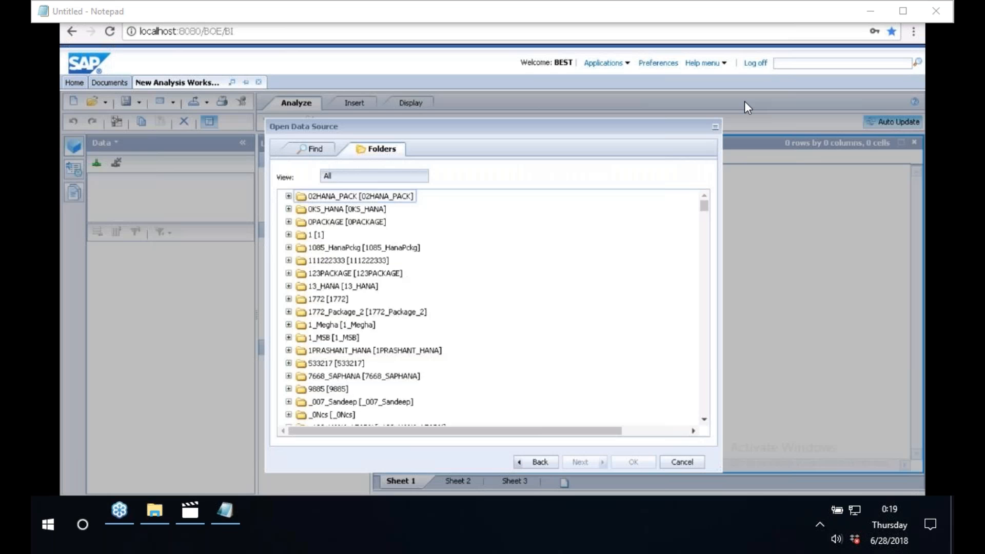
{"action": "scroll", "coordinate": [704, 399], "scroll_direction": "down", "scroll_amount": 10}
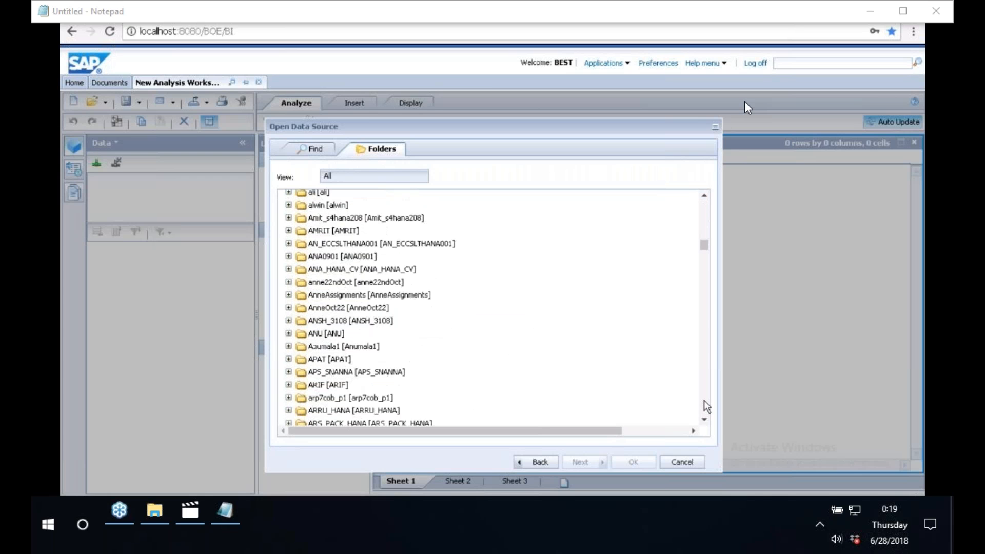
{"action": "left_click", "coordinate": [704, 400]}
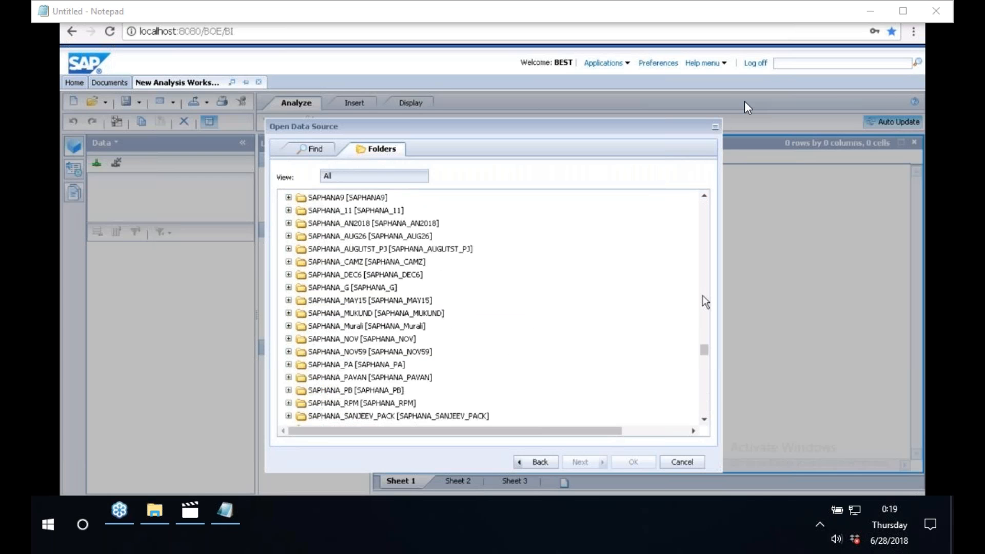
{"action": "scroll", "coordinate": [704, 302], "scroll_direction": "up", "scroll_amount": 5}
{"action": "scroll", "coordinate": [706, 301], "scroll_direction": "up", "scroll_amount": 5}
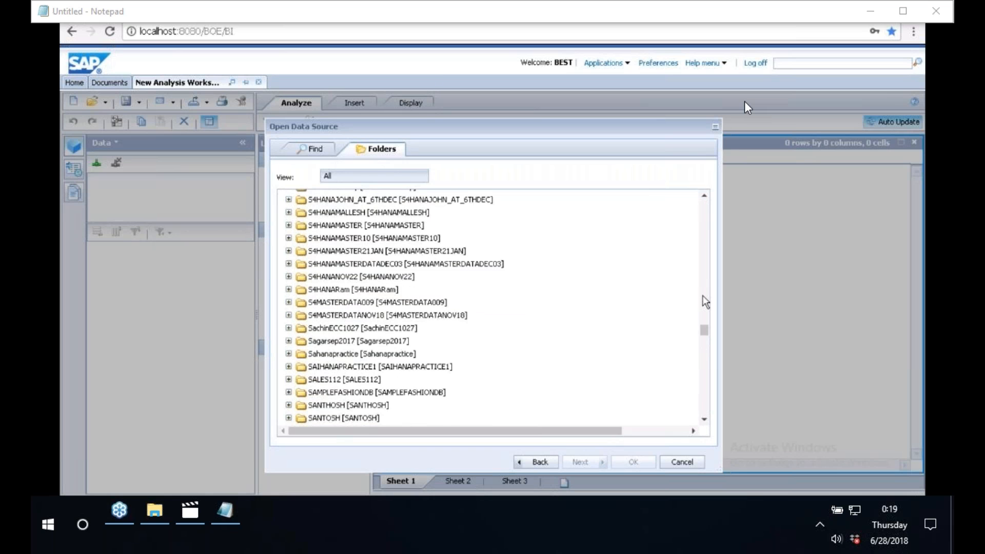
{"action": "scroll", "coordinate": [706, 273], "scroll_direction": "up", "scroll_amount": 5}
{"action": "scroll", "coordinate": [706, 273], "scroll_direction": "up", "scroll_amount": 5}
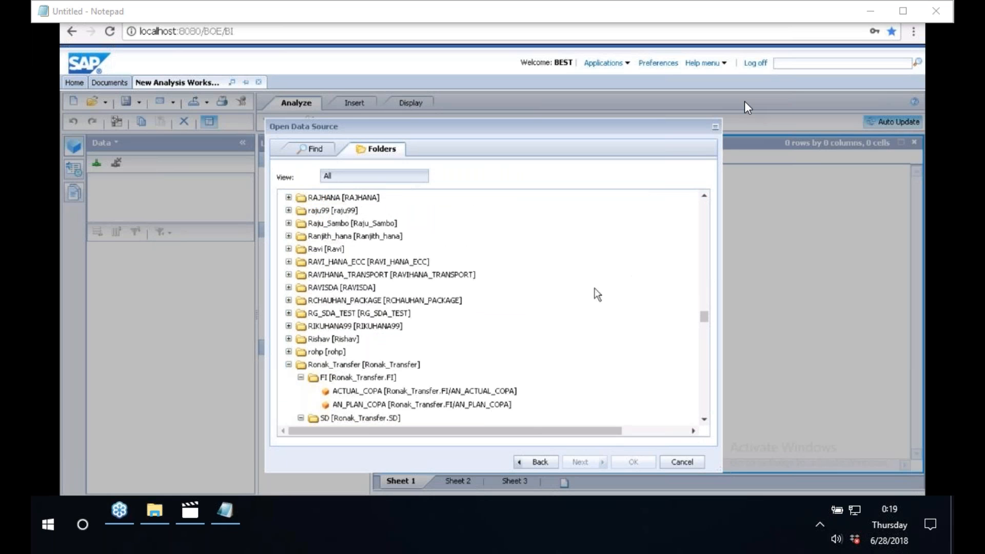
{"action": "left_click", "coordinate": [342, 398]}
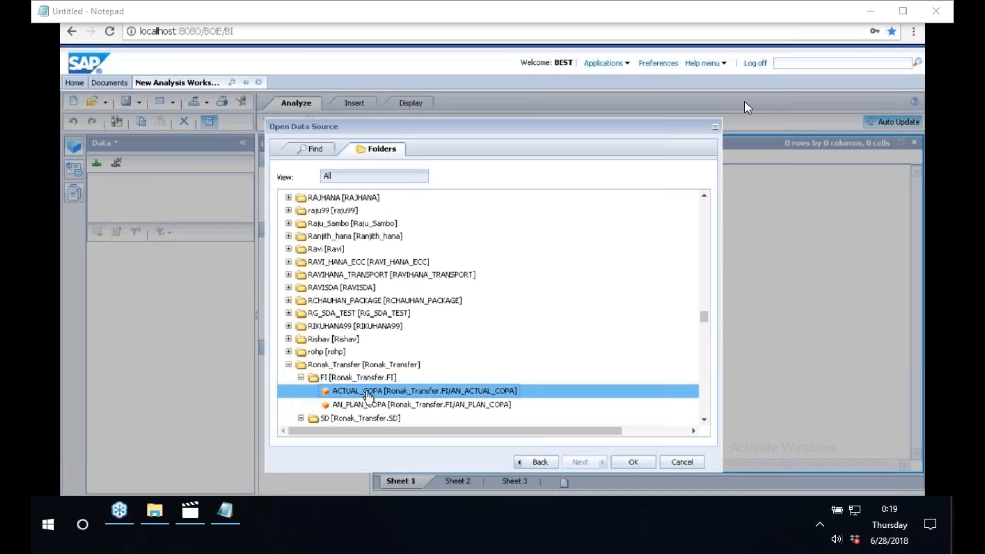
{"action": "left_click", "coordinate": [636, 464]}
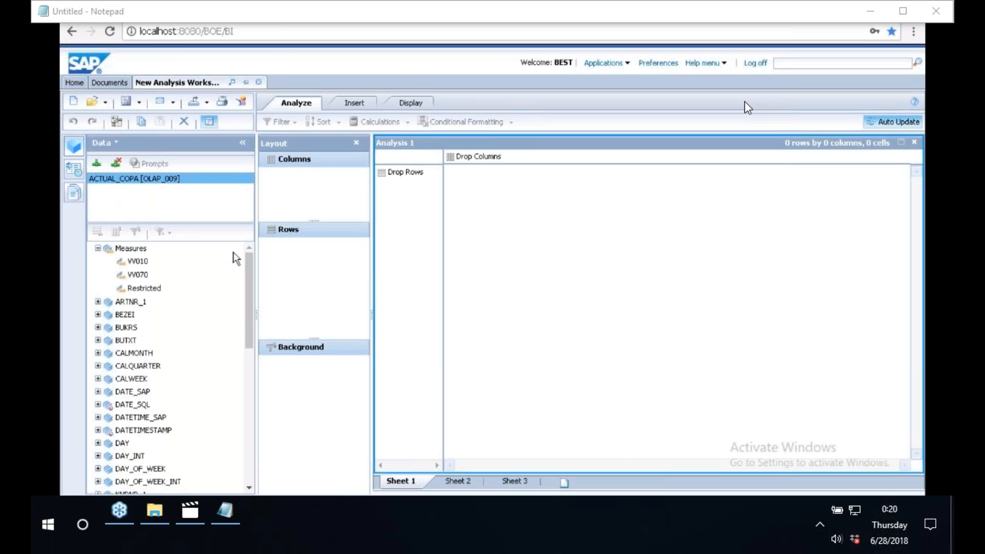
Build the crosstab with measures VV010 and VV070 in Columns and BUKRS in Rows.
{"action": "left_click", "coordinate": [136, 262]}
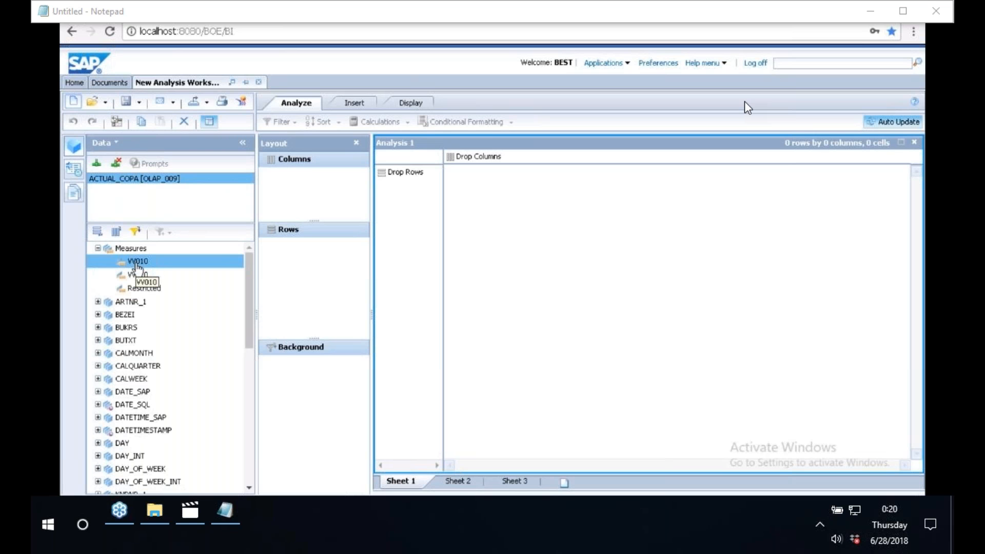
{"action": "left_click_drag", "start_coordinate": [137, 265], "coordinate": [318, 206]}
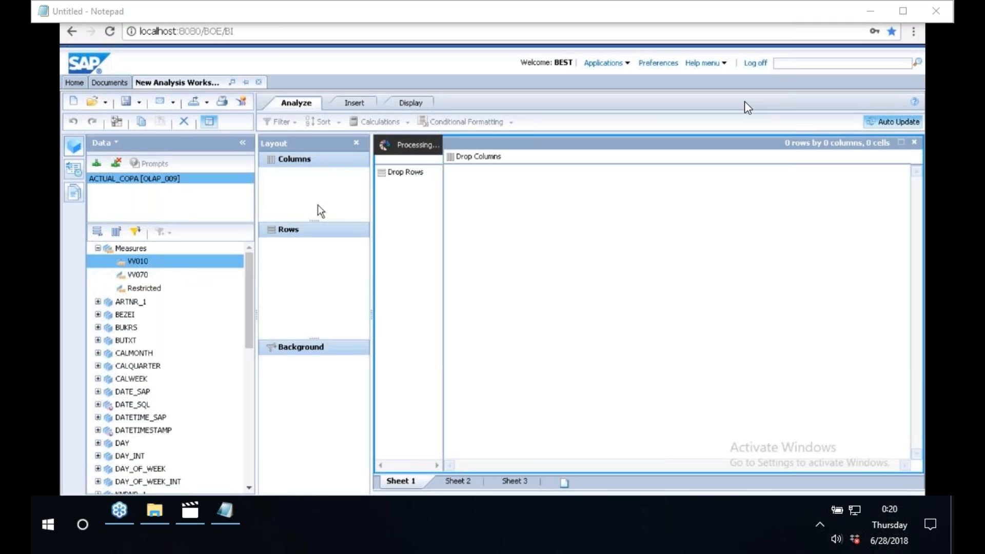
{"action": "left_click", "coordinate": [138, 275]}
{"action": "left_click_drag", "start_coordinate": [138, 275], "coordinate": [328, 209]}
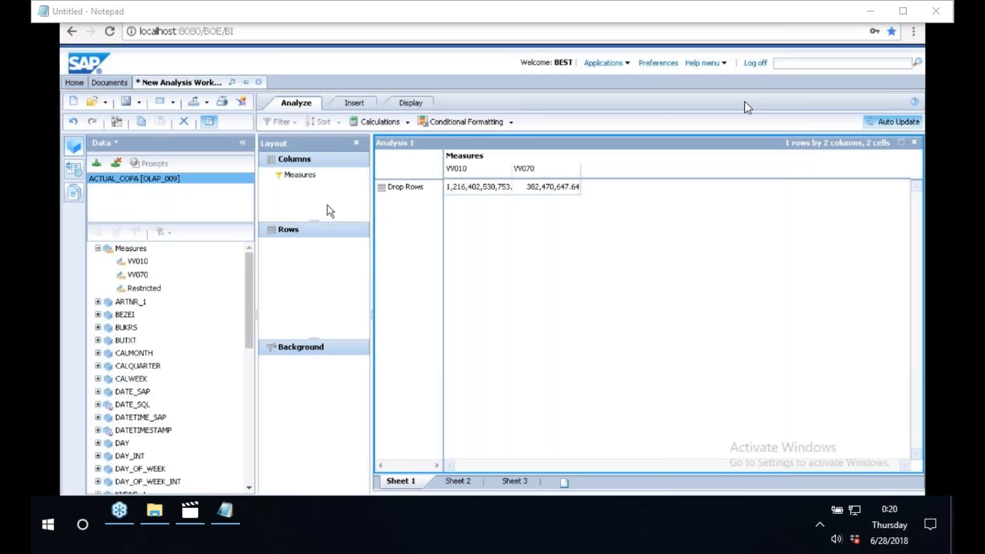
{"action": "left_click_drag", "start_coordinate": [126, 328], "coordinate": [323, 289]}
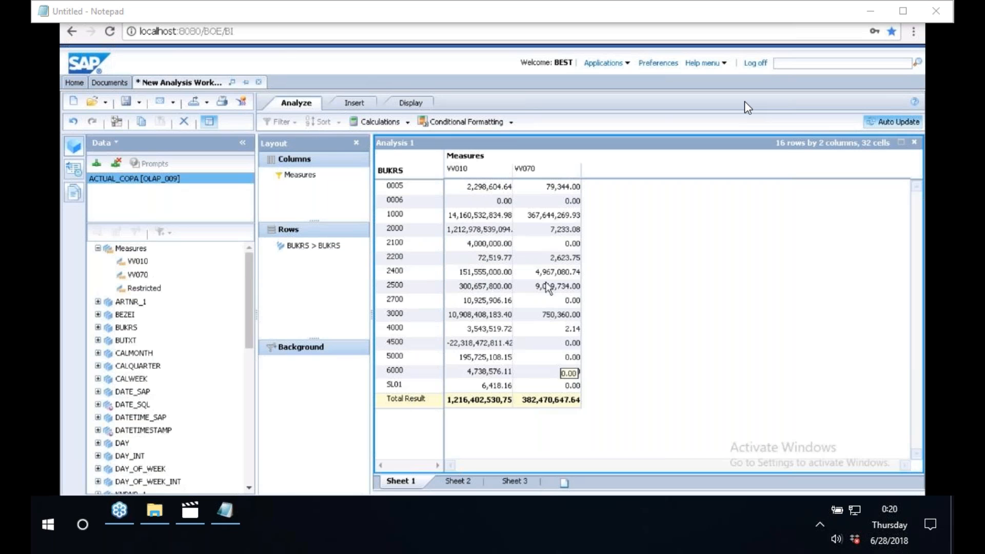
Save the analysis workspace as ZCOPA_DATA.
{"action": "left_click", "coordinate": [139, 103]}
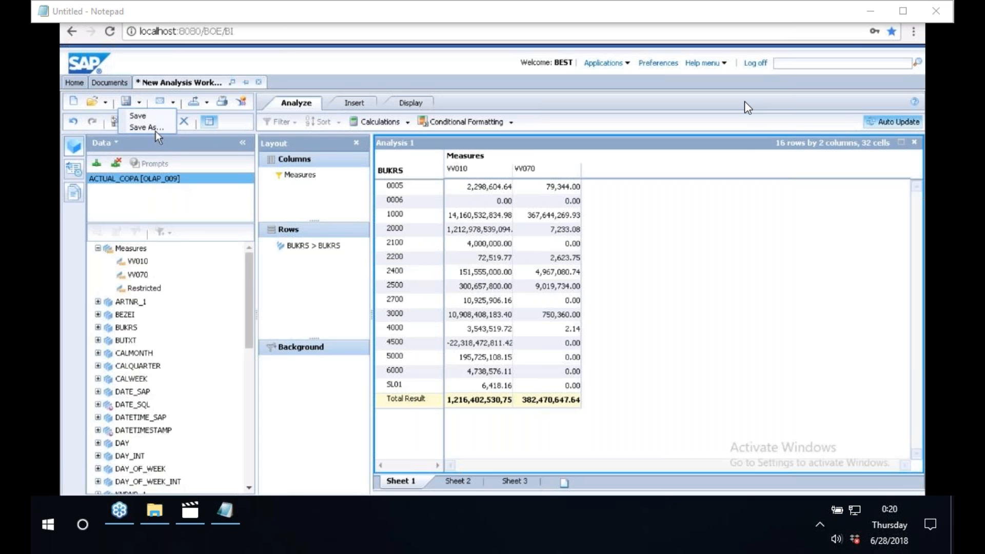
{"action": "left_click", "coordinate": [148, 127]}
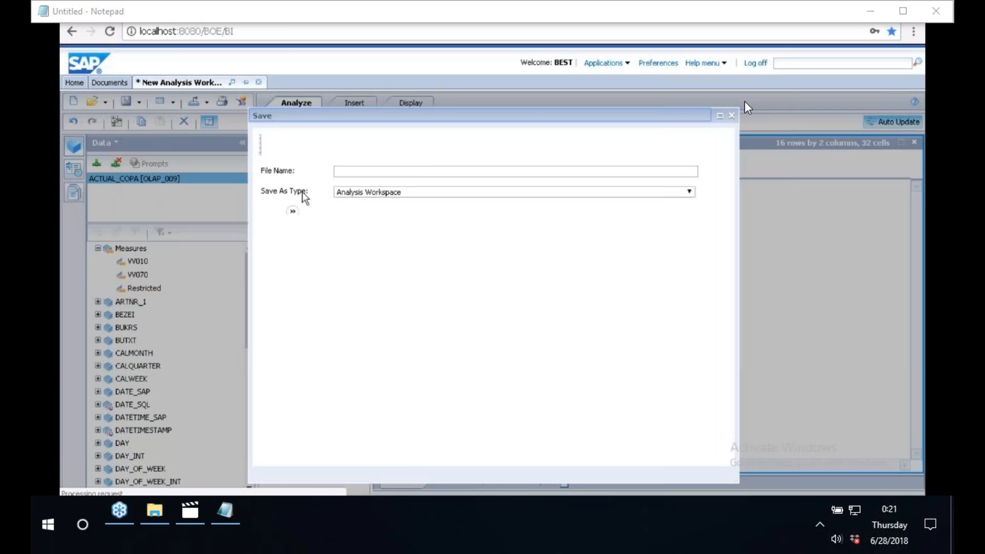
{"action": "type", "text": "ZCOPA_DATA"}
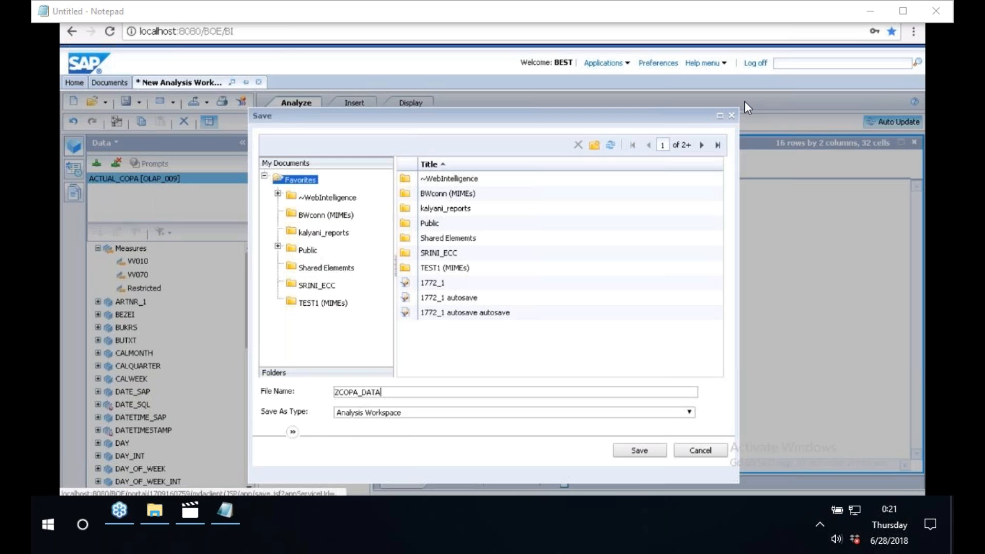
{"action": "left_click", "coordinate": [644, 451]}
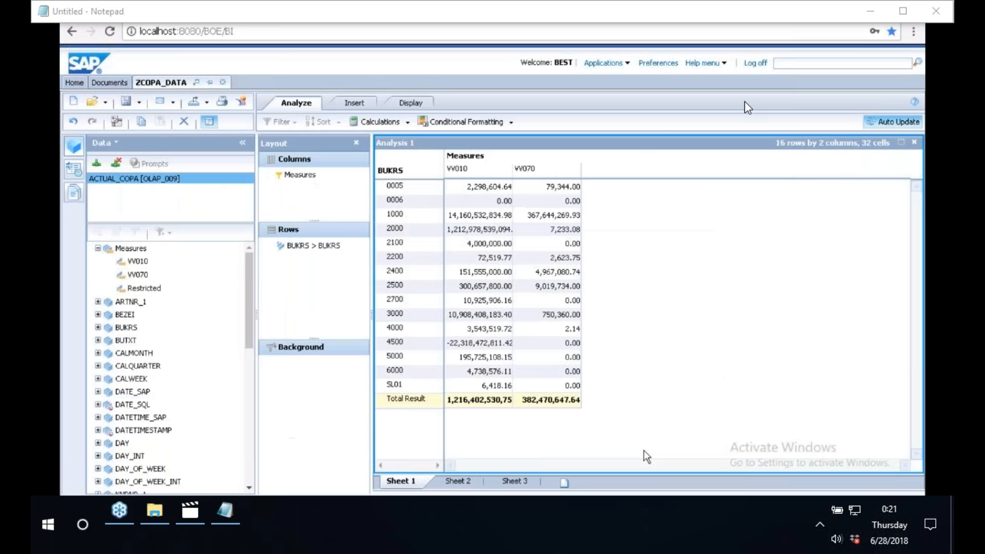
Narrow the data panel and insert a sub-analysis of Analysis 1.
{"action": "left_click_drag", "start_coordinate": [256, 264], "coordinate": [218, 264]}
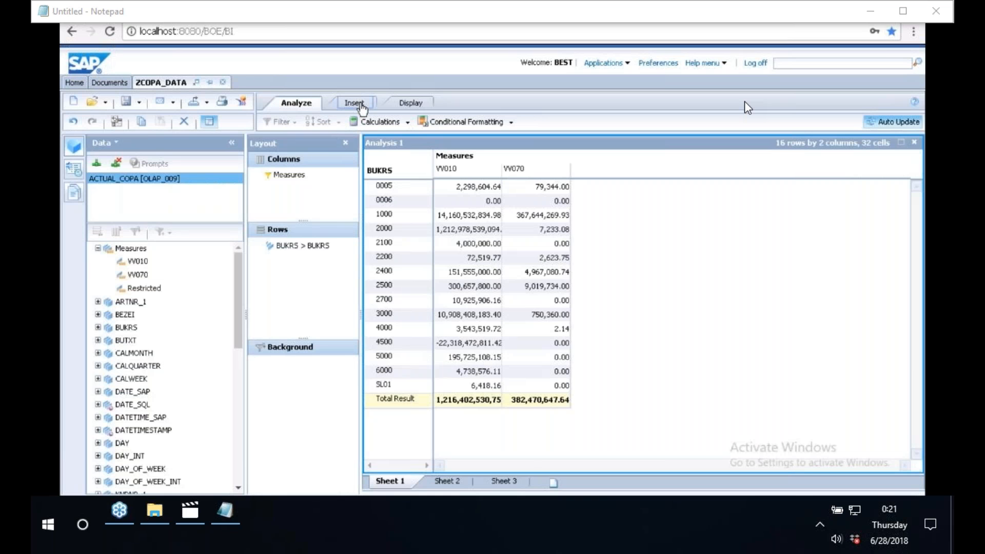
{"action": "left_click", "coordinate": [351, 105]}
{"action": "left_click", "coordinate": [279, 122]}
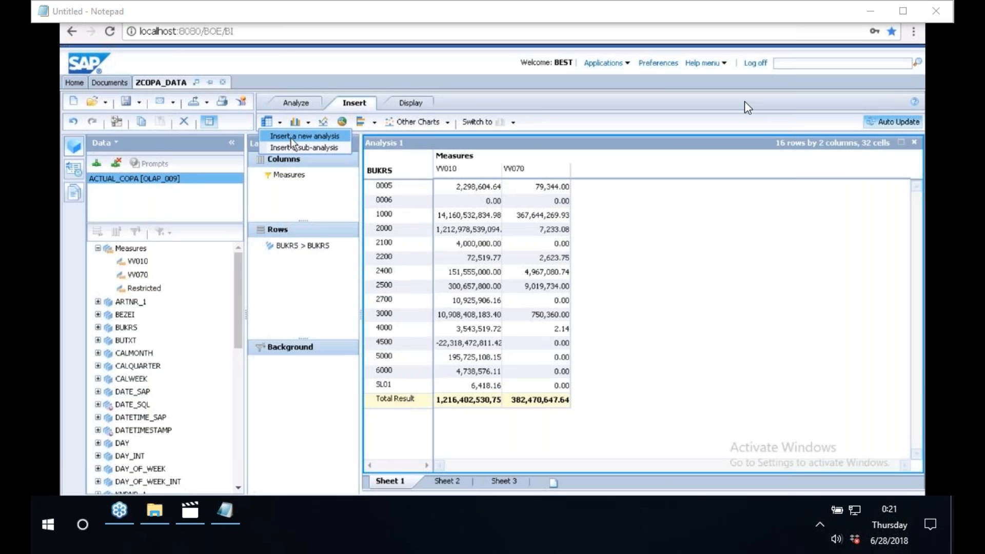
{"action": "left_click", "coordinate": [291, 136]}
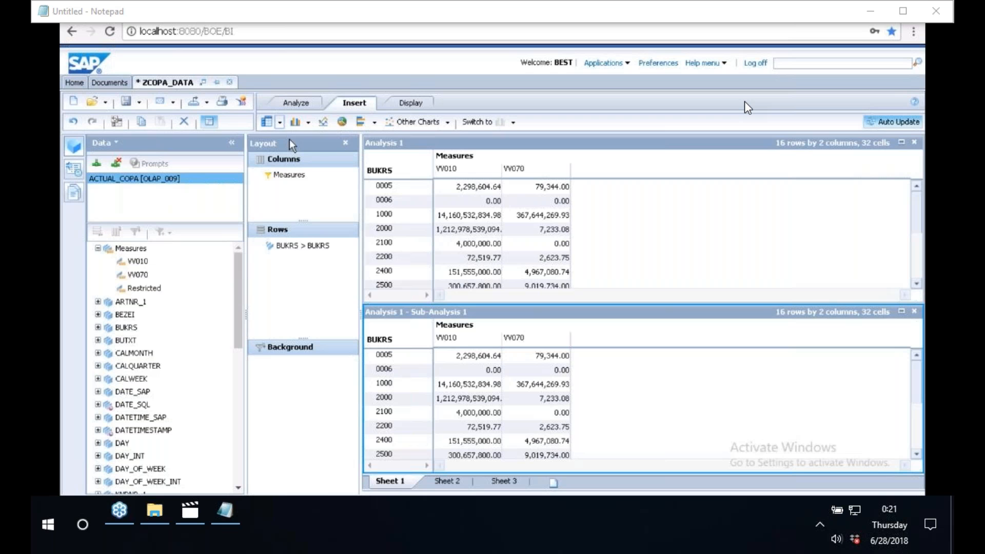
Insert a new empty analysis, then add a pie chart sub-analysis of Analysis 1.
{"action": "left_click", "coordinate": [281, 123]}
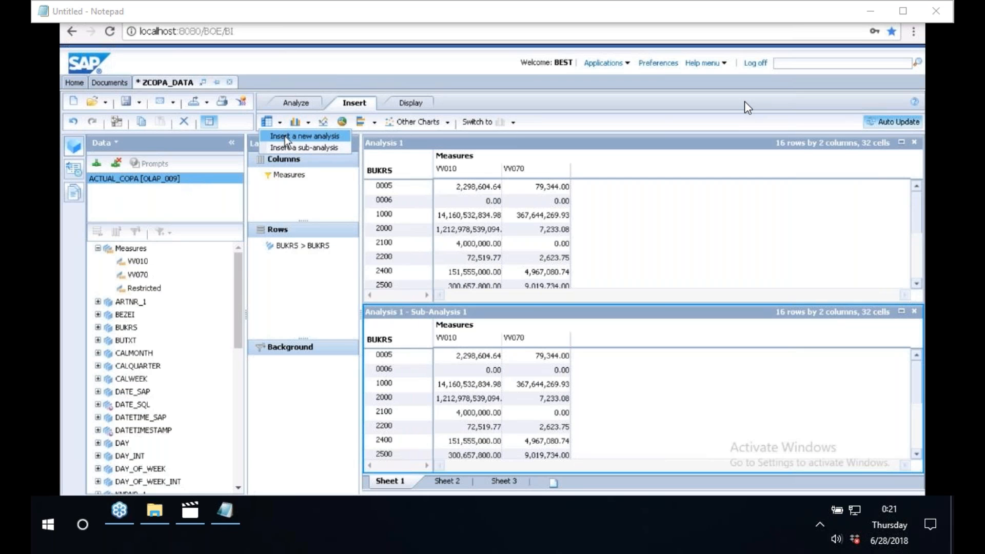
{"action": "left_click", "coordinate": [286, 137]}
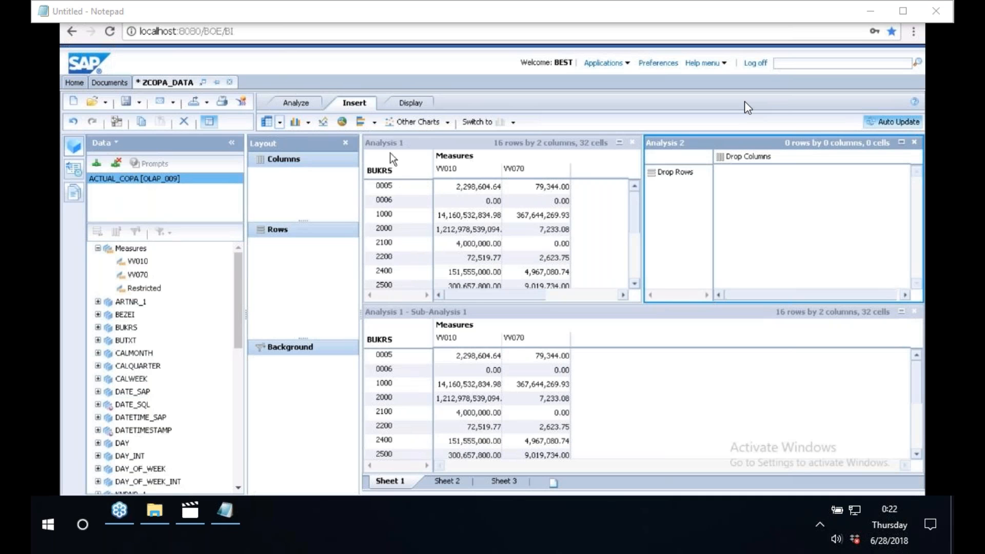
{"action": "left_click", "coordinate": [458, 319]}
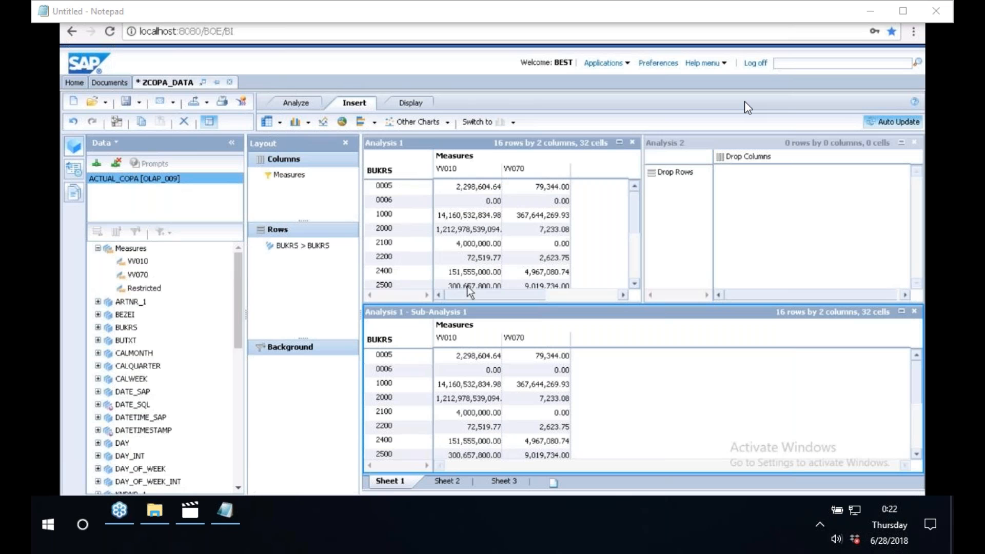
{"action": "left_click", "coordinate": [342, 123]}
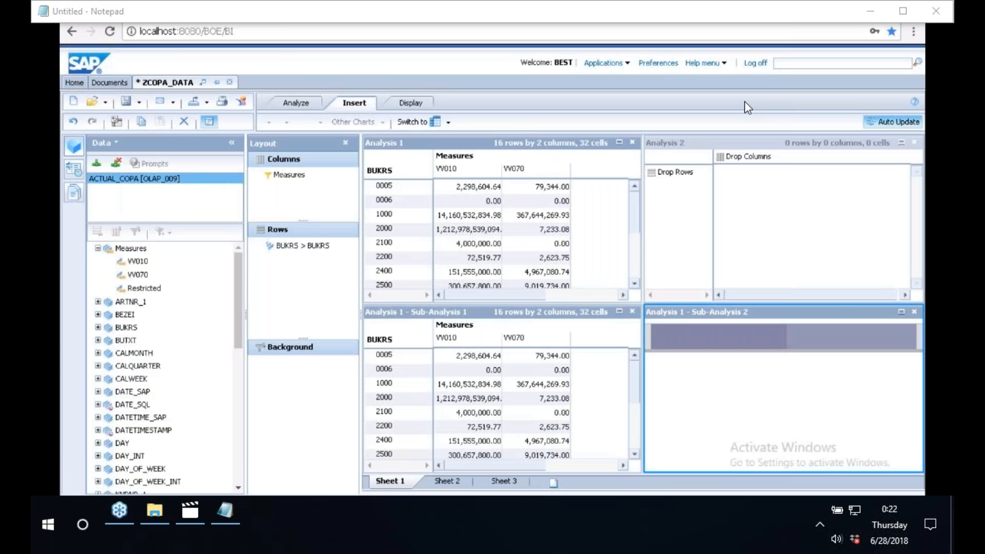
Switch the first sub-analysis of Analysis 1 to a clustered bar chart.
{"action": "left_click", "coordinate": [475, 325]}
{"action": "left_click", "coordinate": [512, 122]}
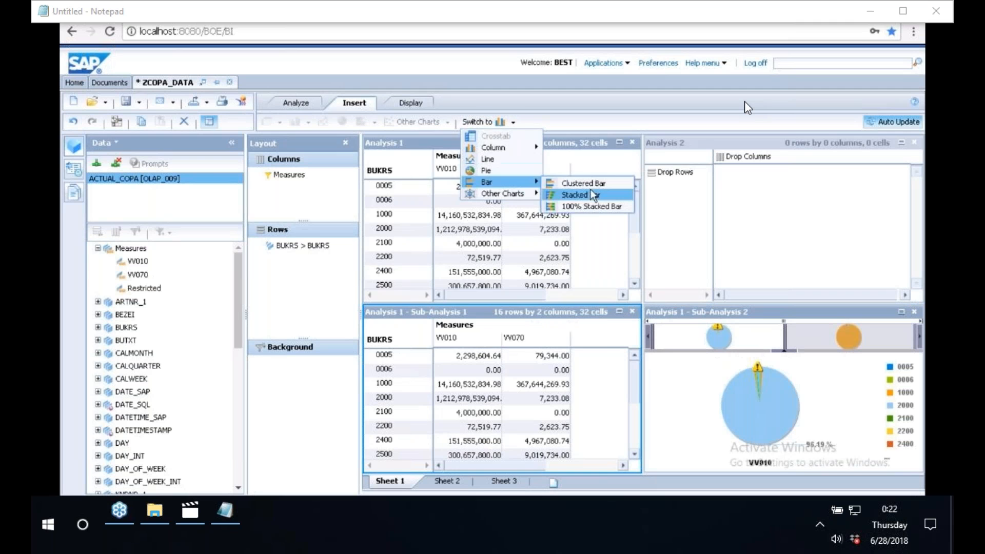
{"action": "left_click", "coordinate": [594, 183]}
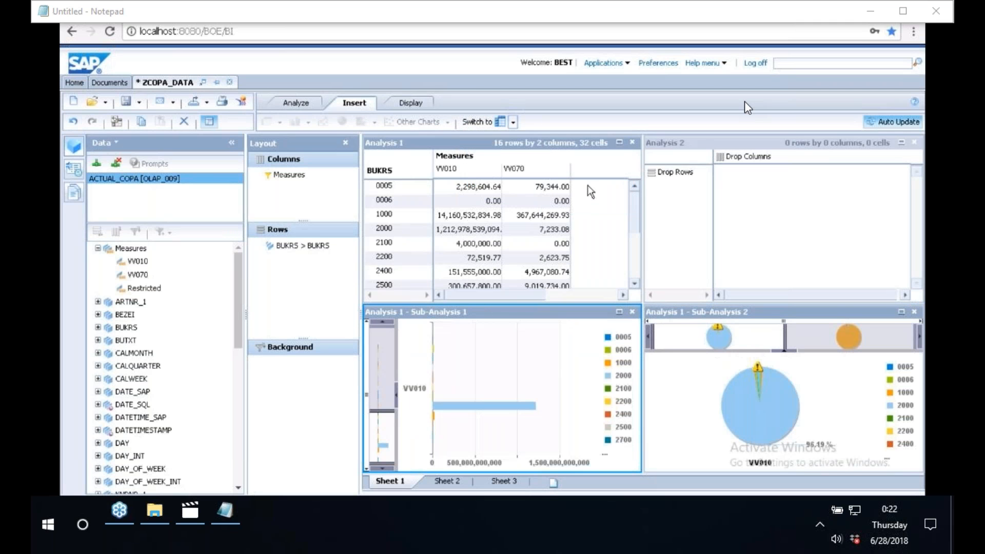
Switch Analysis 1 to a stacked bar chart.
{"action": "left_click", "coordinate": [491, 140]}
{"action": "left_click", "coordinate": [514, 122]}
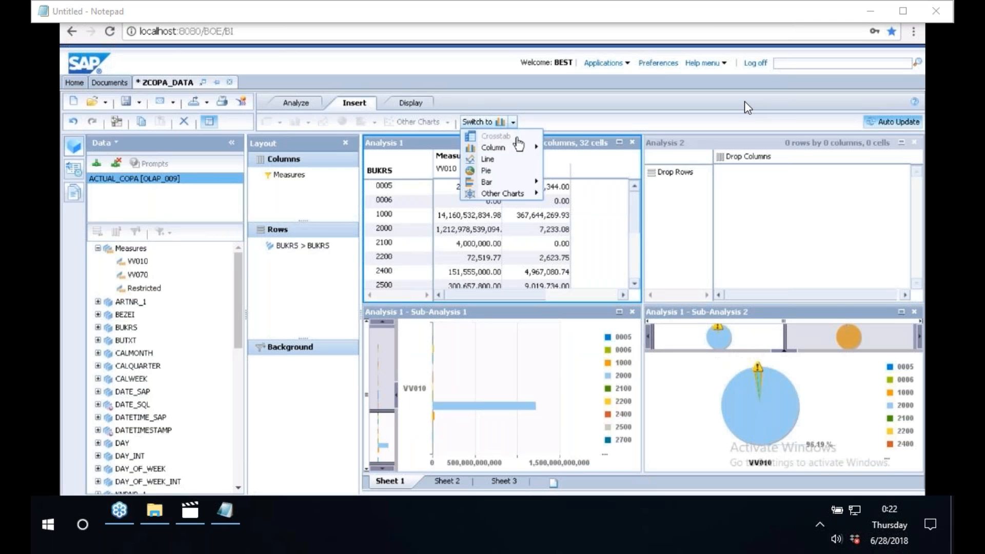
{"action": "mouse_move", "coordinate": [513, 183]}
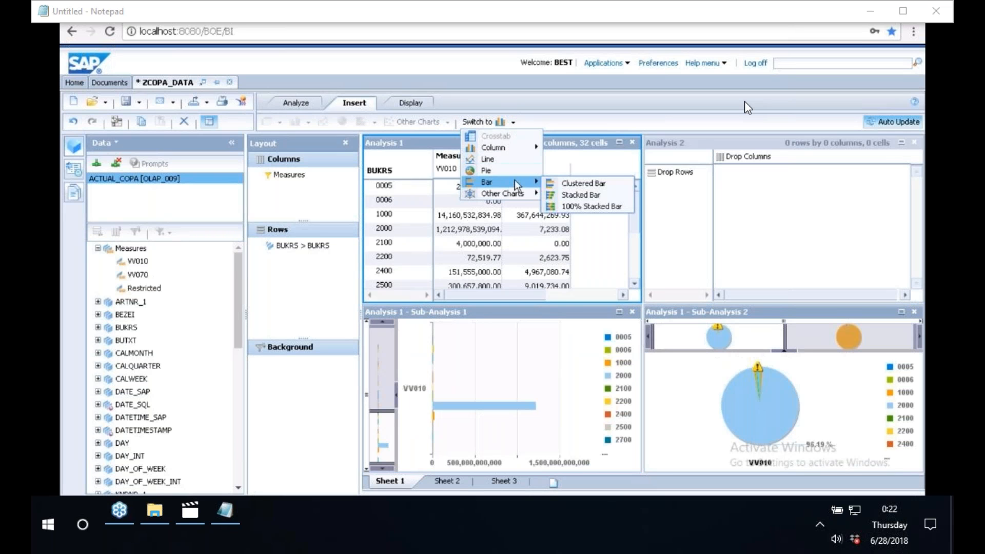
{"action": "left_click", "coordinate": [580, 198]}
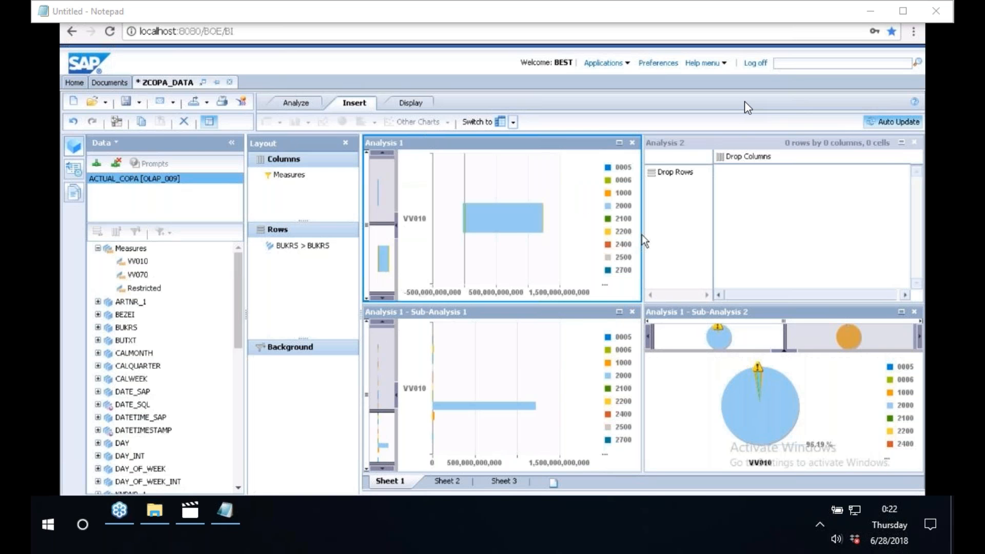
Open the member filter for the BUKRS row dimension of Analysis 1.
{"action": "left_click", "coordinate": [500, 227]}
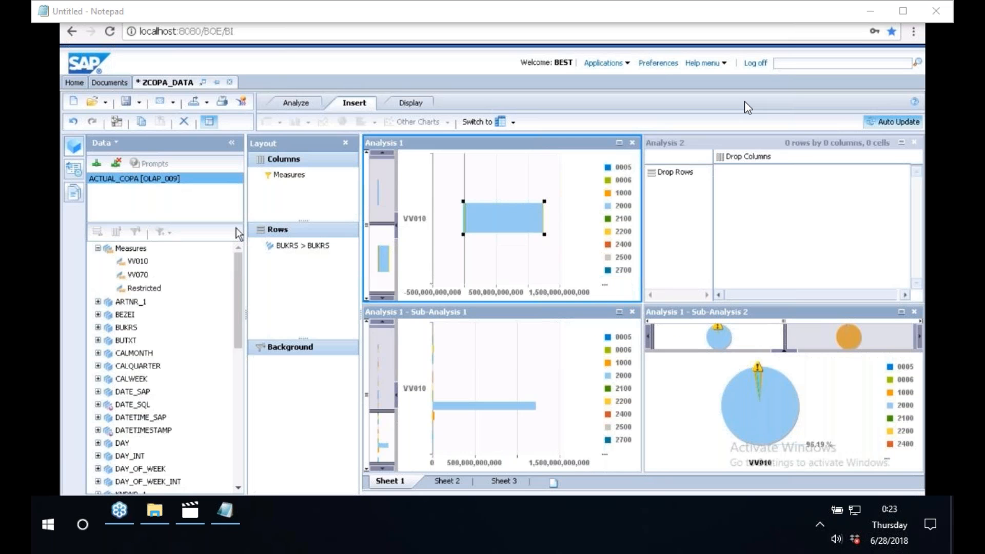
{"action": "left_click", "coordinate": [285, 246]}
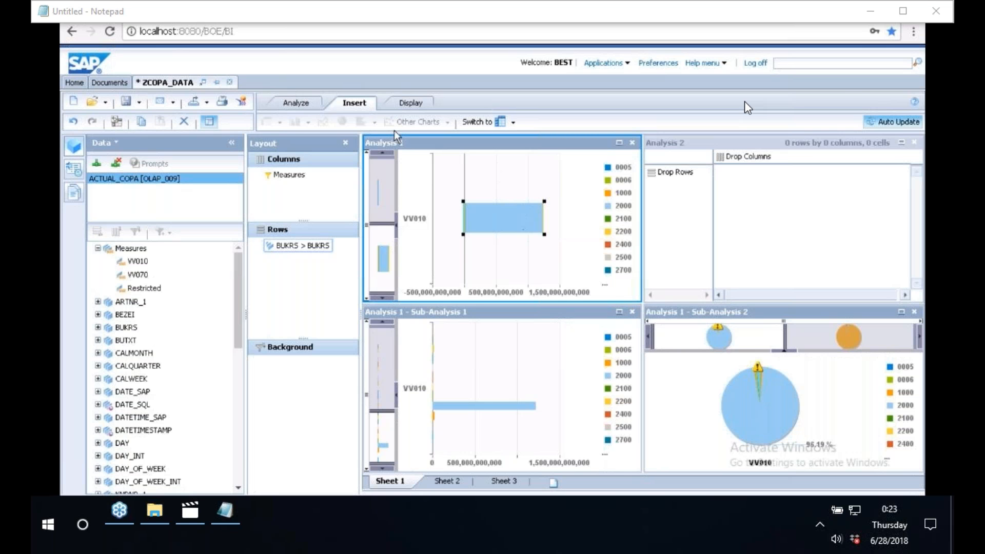
{"action": "left_click", "coordinate": [300, 104]}
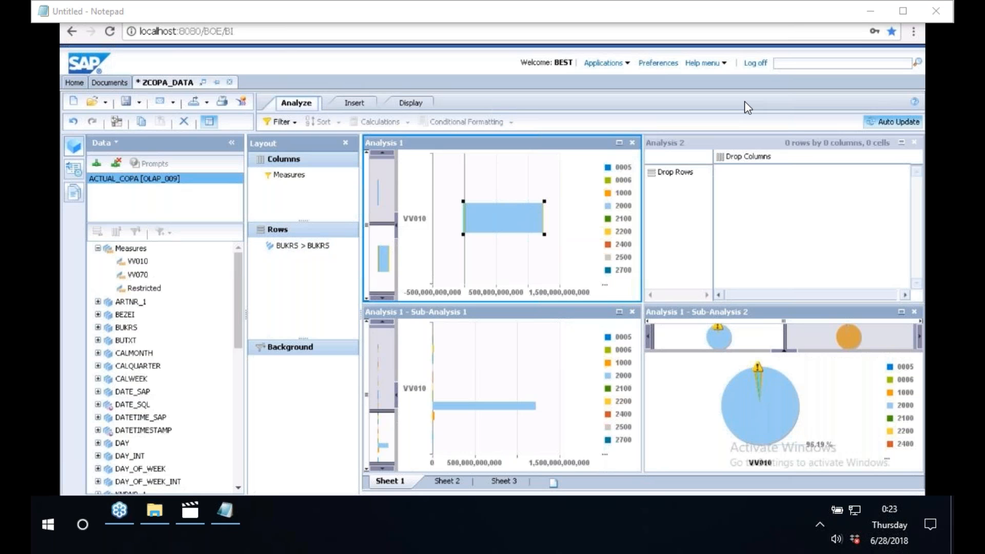
{"action": "left_click", "coordinate": [312, 249]}
{"action": "right_click", "coordinate": [311, 249]}
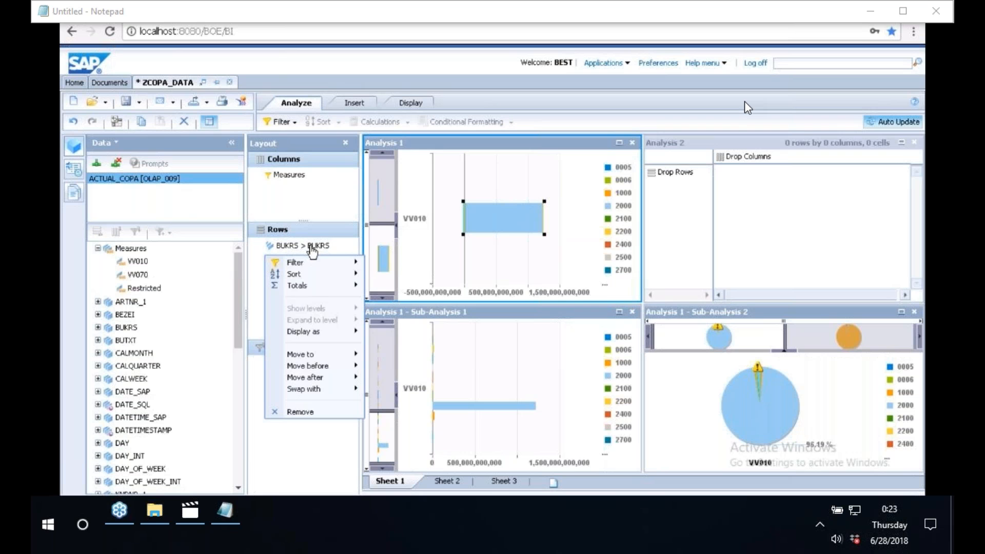
{"action": "mouse_move", "coordinate": [343, 264]}
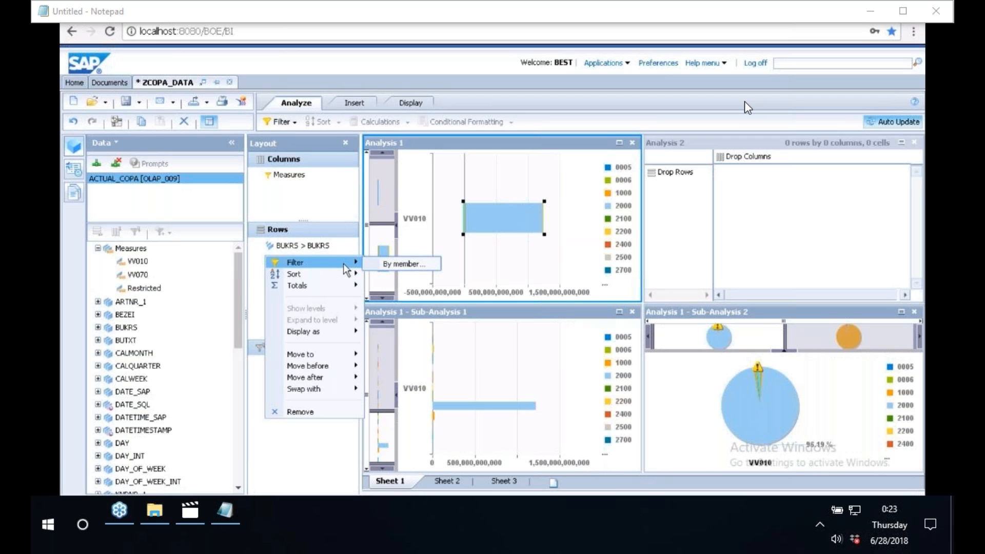
{"action": "left_click", "coordinate": [393, 264]}
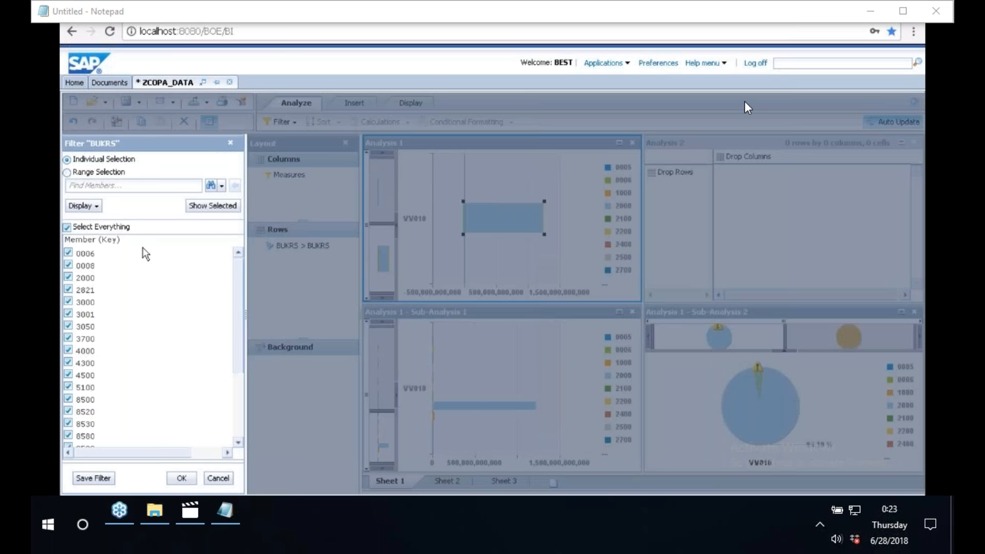
Try to deselect all BUKRS members and search for member 1000, then clear the search text.
{"action": "left_click", "coordinate": [85, 227]}
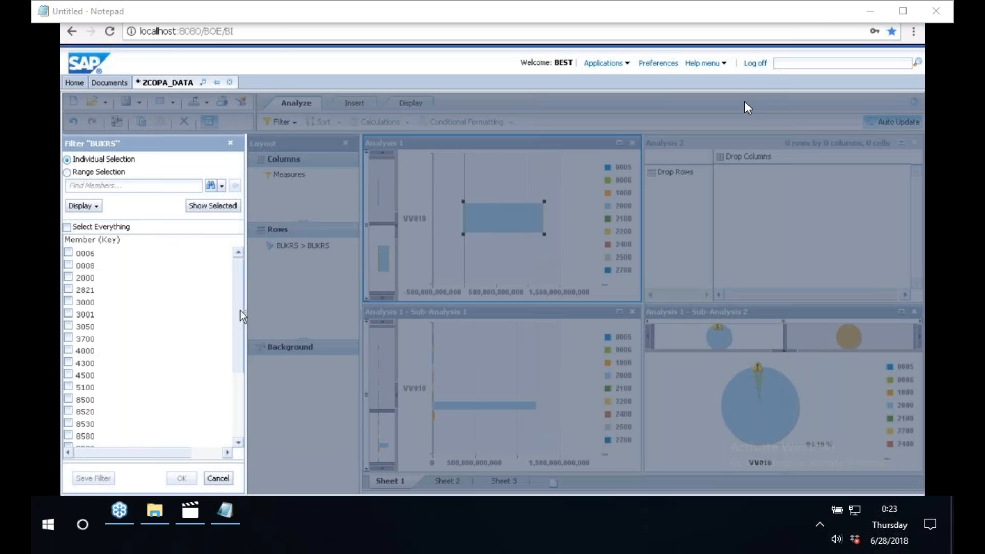
{"action": "scroll", "coordinate": [239, 323], "scroll_direction": "down", "scroll_amount": 1}
{"action": "scroll", "coordinate": [238, 330], "scroll_direction": "up", "scroll_amount": 1}
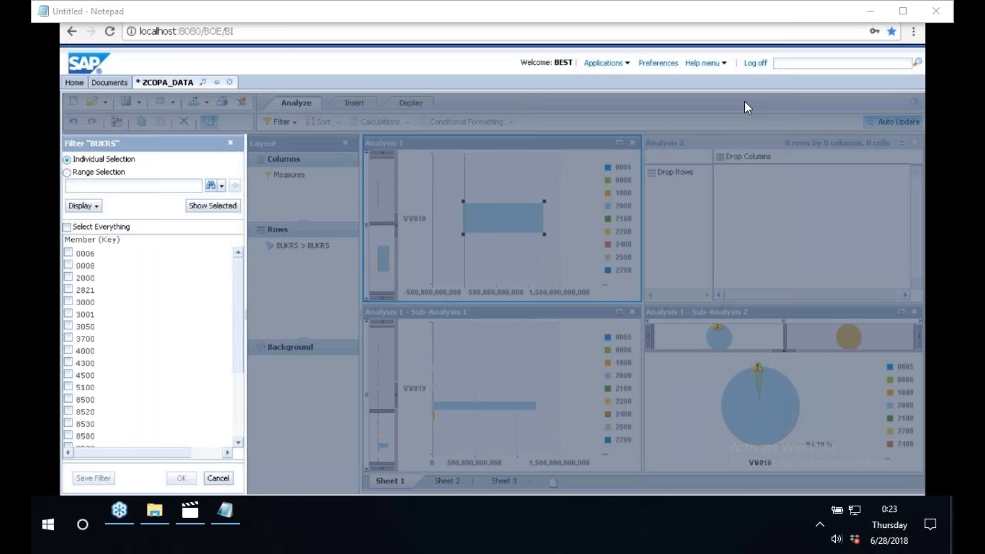
{"action": "type", "text": "1000"}
{"action": "left_click", "coordinate": [211, 186]}
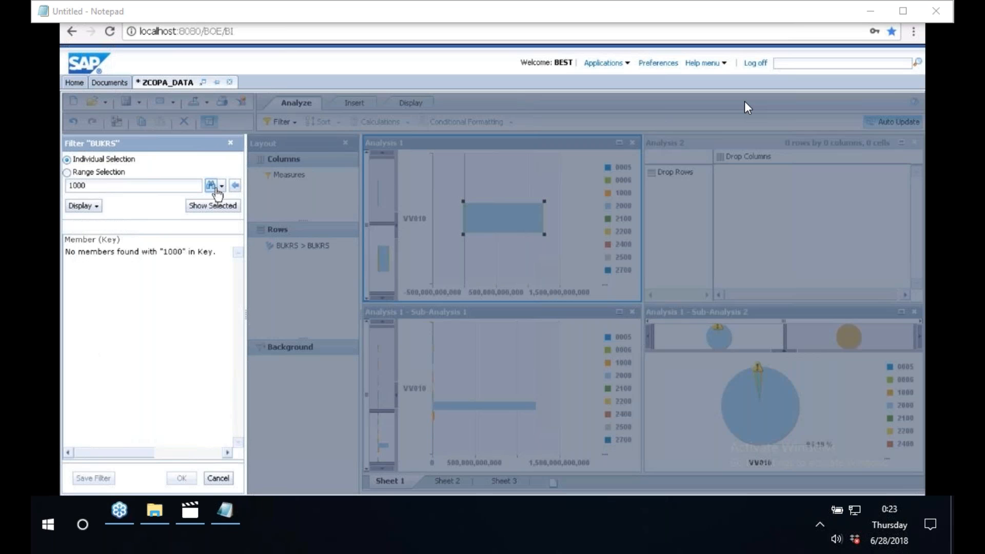
{"action": "key", "text": "BackSpace"}
{"action": "key", "text": "BackSpace"}
{"action": "key", "text": "BackSpace"}
{"action": "key", "text": "BackSpace"}
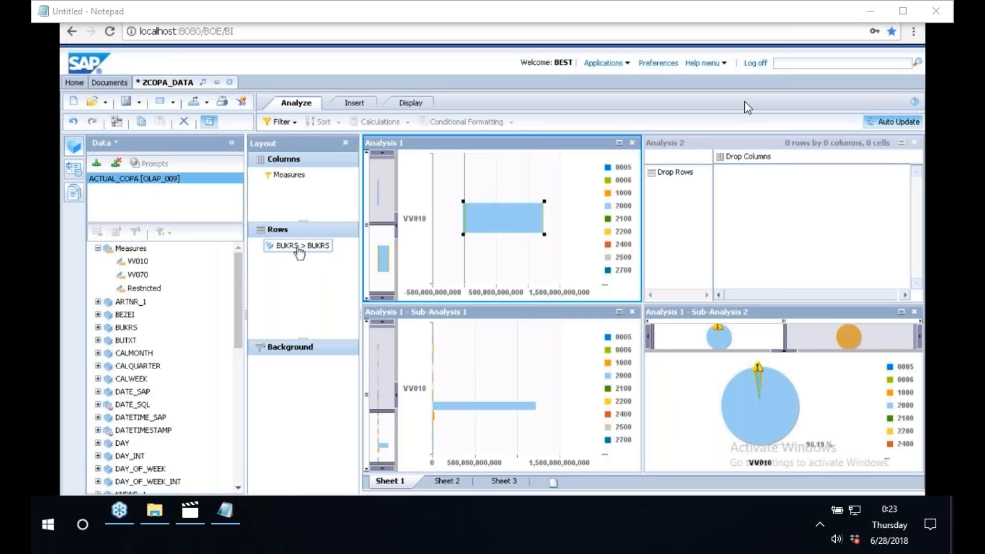
Open the Measures filter and close it with its current selection.
{"action": "left_click", "coordinate": [293, 123]}
{"action": "left_click", "coordinate": [298, 138]}
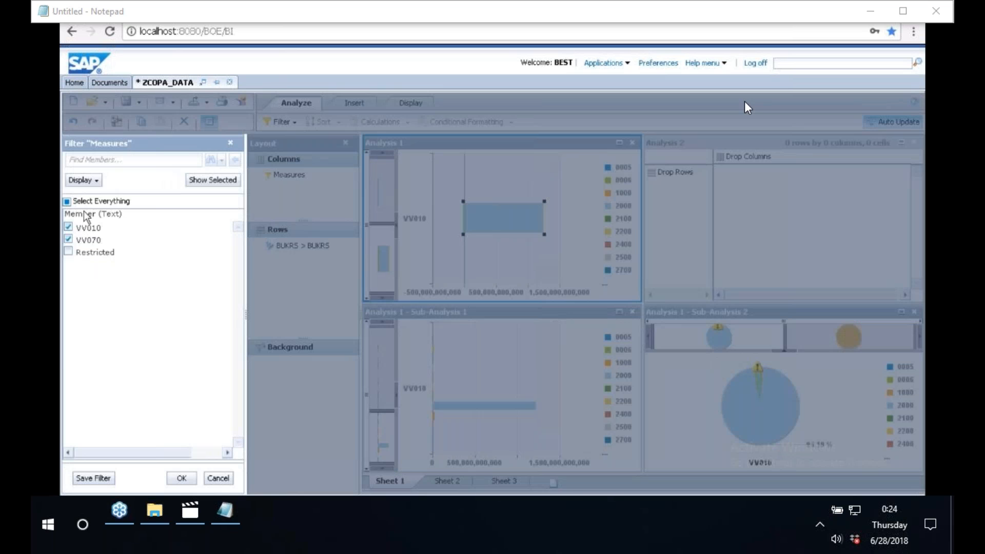
{"action": "left_click", "coordinate": [183, 478]}
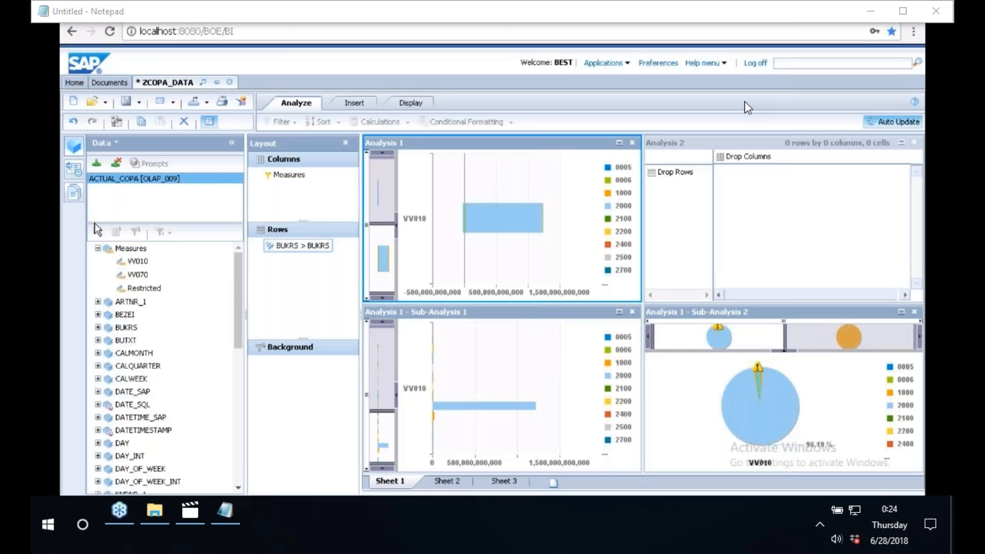
Try to add measure VV070 to the columns of Analysis 1.
{"action": "left_click", "coordinate": [139, 277]}
{"action": "left_click_drag", "start_coordinate": [141, 282], "coordinate": [312, 198]}
Filter BUKRS in Analysis 1 to members 2000, 2821, 3000, 3001, 3050 and 3700 only.
{"action": "left_click", "coordinate": [305, 245]}
{"action": "right_click", "coordinate": [303, 245]}
{"action": "mouse_move", "coordinate": [329, 266]}
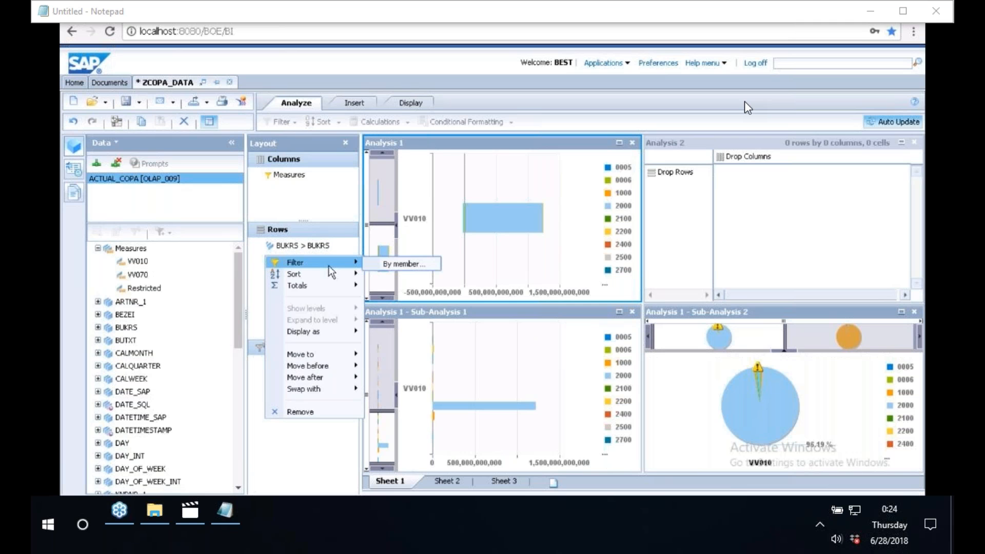
{"action": "left_click", "coordinate": [401, 270]}
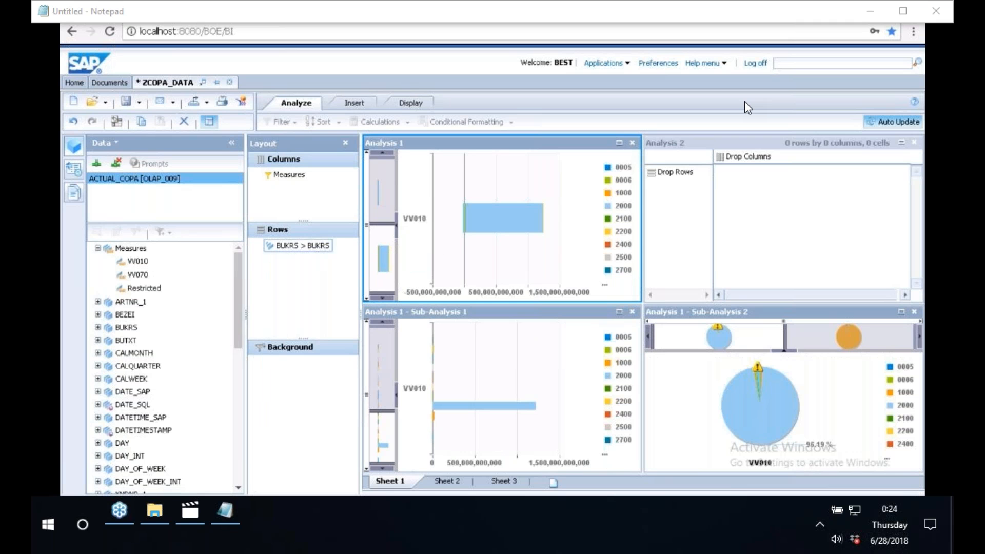
{"action": "right_click", "coordinate": [318, 250]}
{"action": "left_click", "coordinate": [383, 266]}
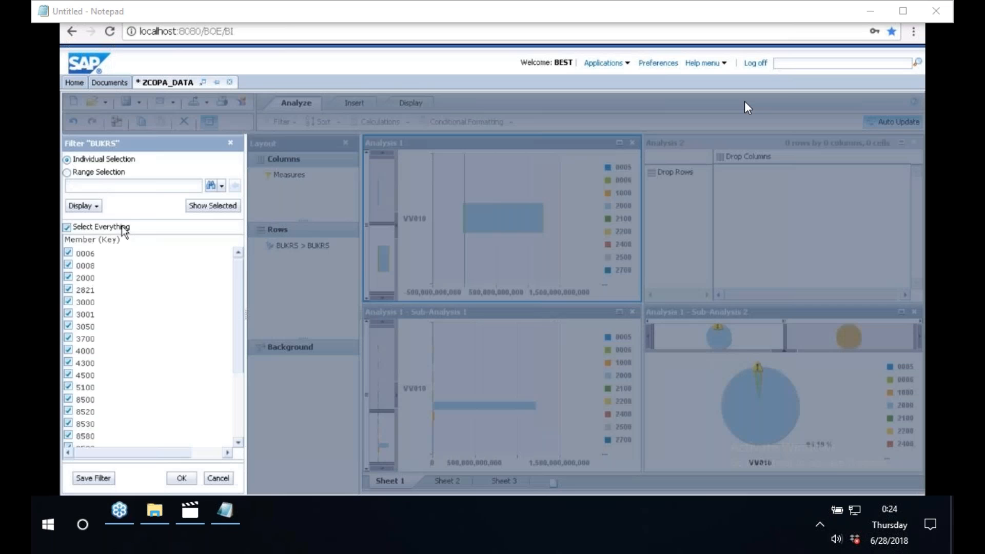
{"action": "left_click", "coordinate": [67, 227]}
{"action": "left_click", "coordinate": [68, 277]}
{"action": "left_click", "coordinate": [68, 289]}
{"action": "left_click", "coordinate": [69, 302]}
{"action": "left_click", "coordinate": [68, 314]}
{"action": "left_click", "coordinate": [69, 326]}
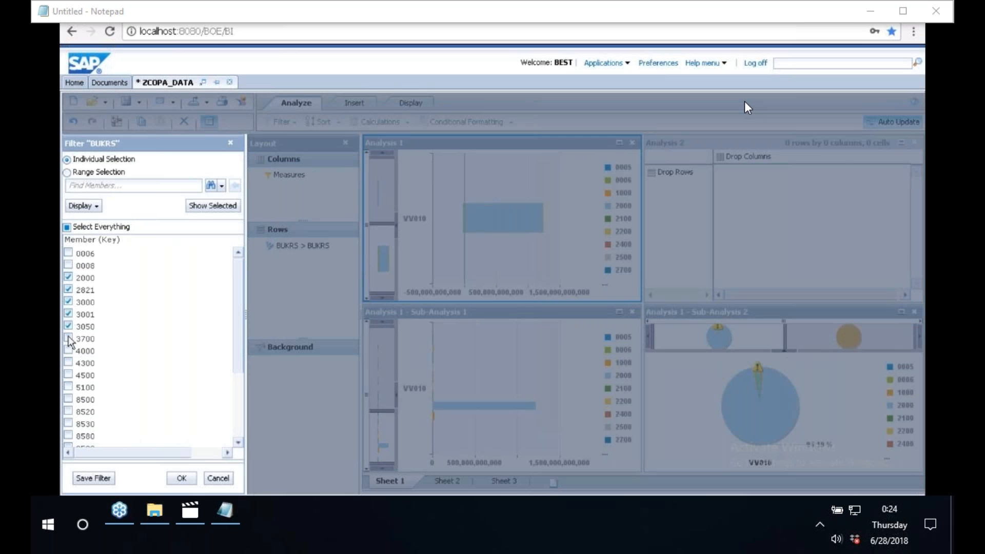
{"action": "left_click", "coordinate": [69, 339]}
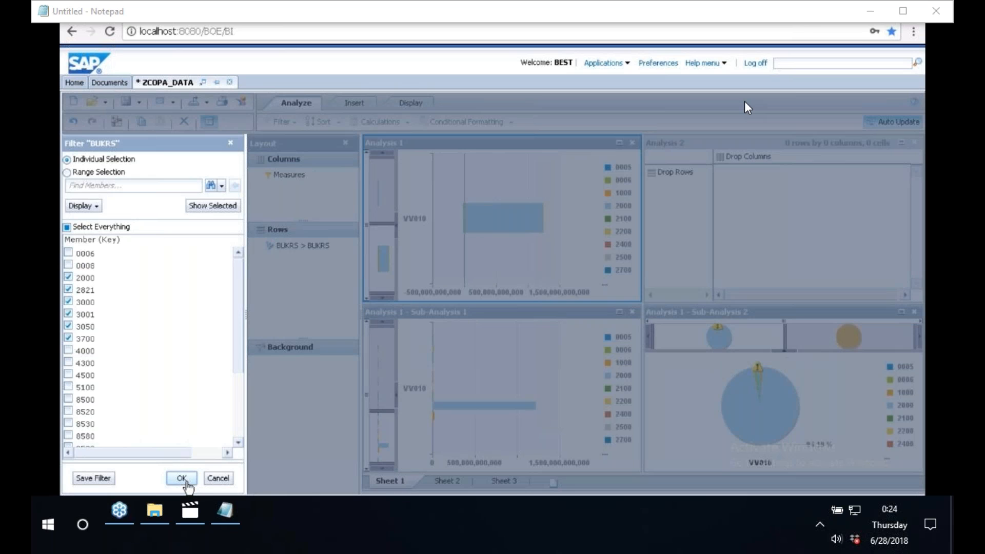
{"action": "left_click", "coordinate": [185, 481]}
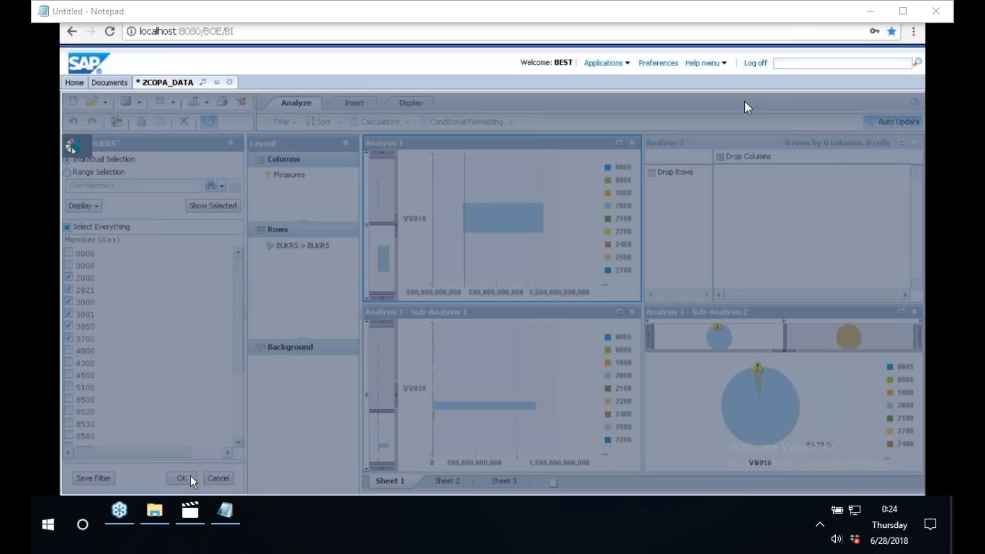
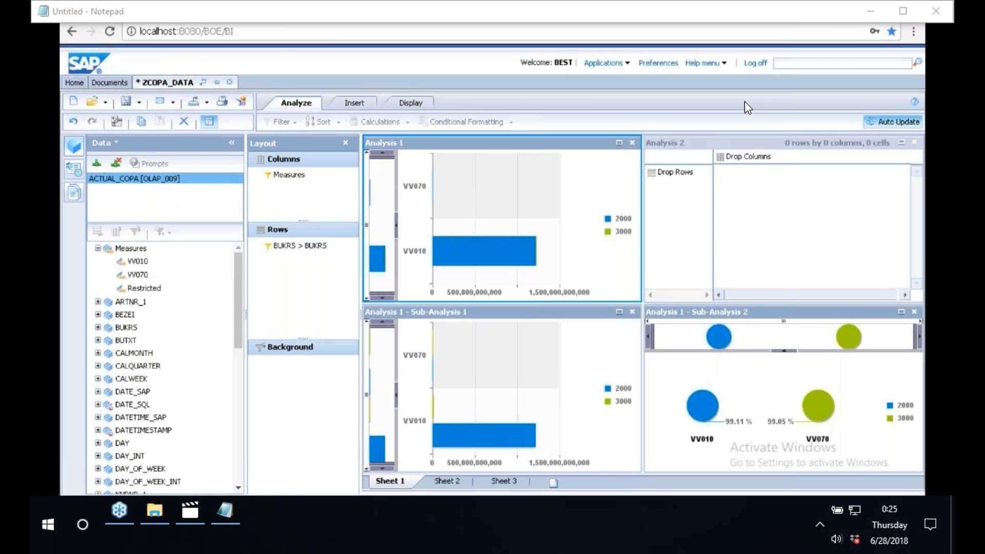
Switch to HANA Studio and open the AN_ACTUAL_COPA analytic view in the Ronak_Transfer FI package.
{"action": "key", "text": "alt+Tab"}
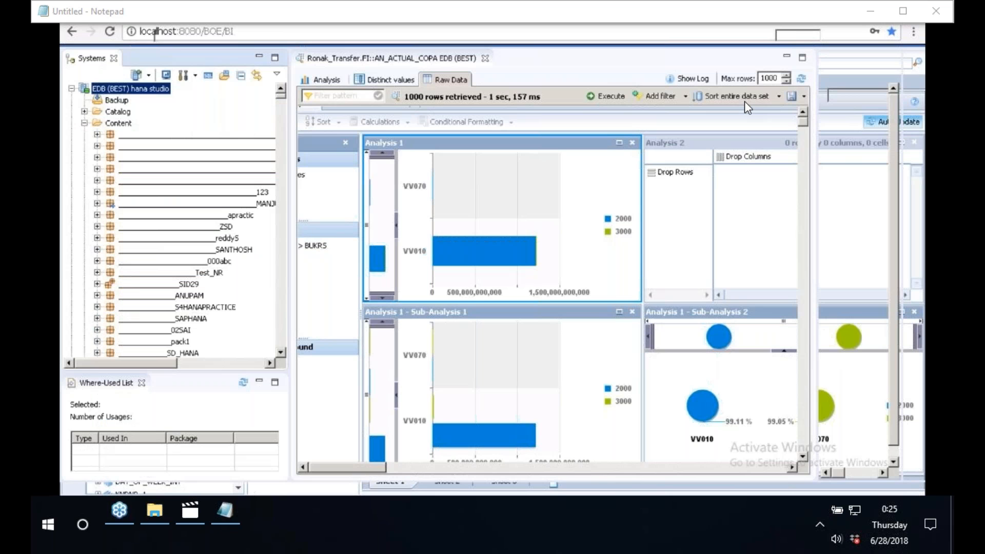
{"action": "left_click", "coordinate": [328, 80]}
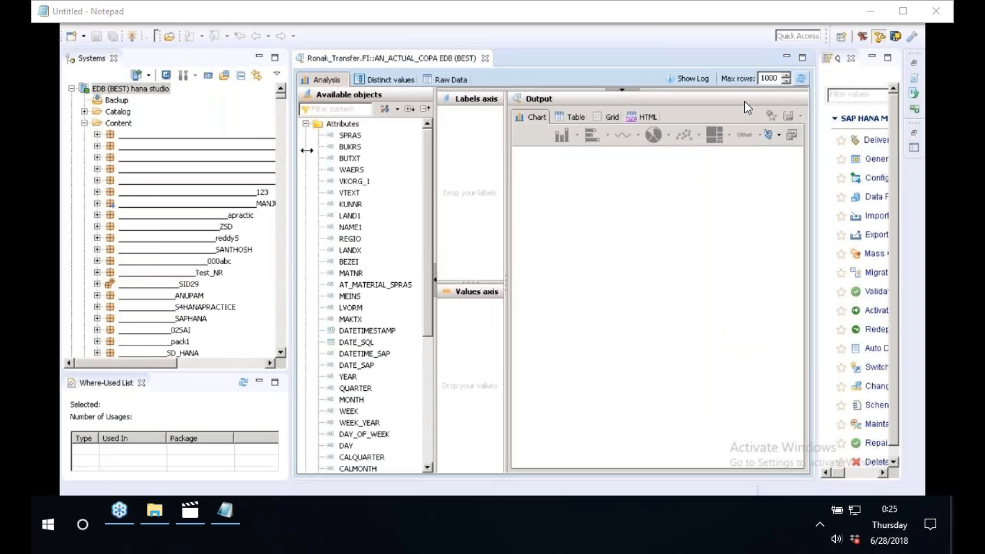
{"action": "left_click_drag", "start_coordinate": [307, 150], "coordinate": [354, 145]}
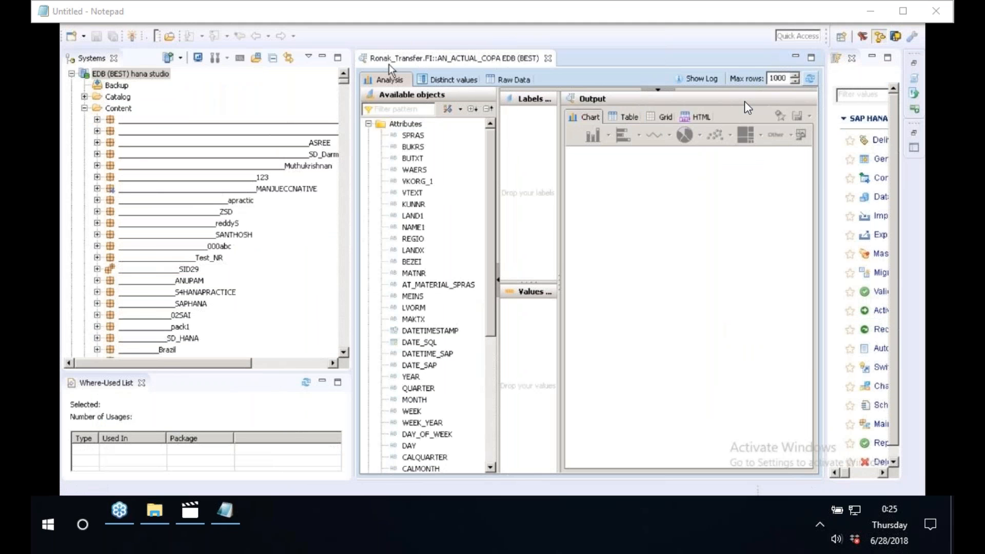
{"action": "left_click", "coordinate": [343, 312]}
{"action": "type", "text": "ron"}
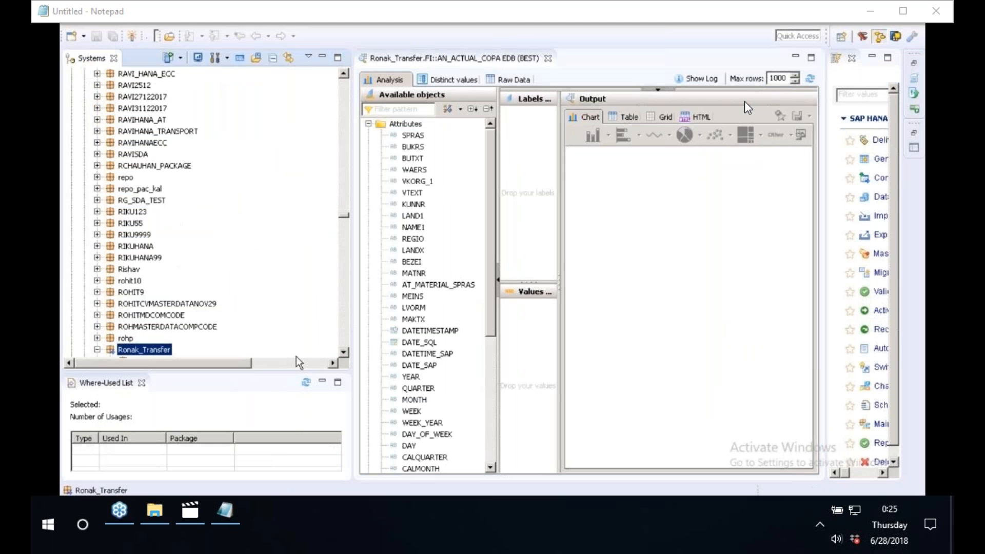
{"action": "left_click", "coordinate": [344, 358]}
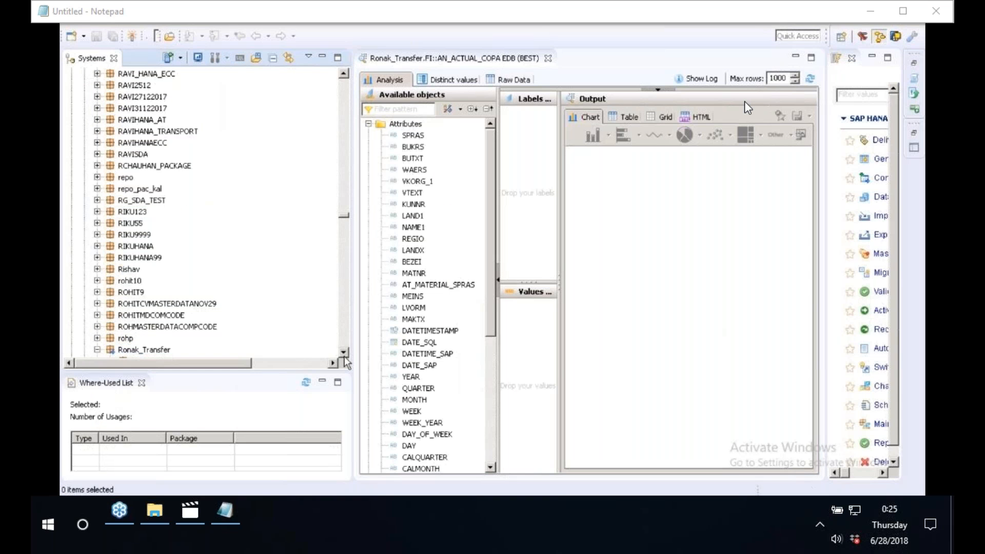
{"action": "left_click", "coordinate": [344, 354]}
{"action": "scroll", "coordinate": [345, 354], "scroll_direction": "down", "scroll_amount": 3}
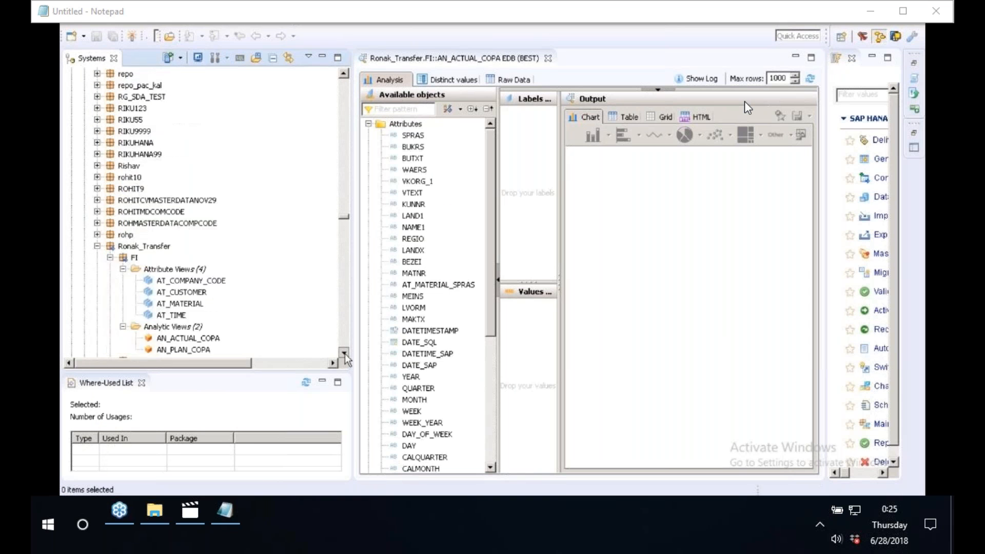
{"action": "left_click", "coordinate": [195, 327]}
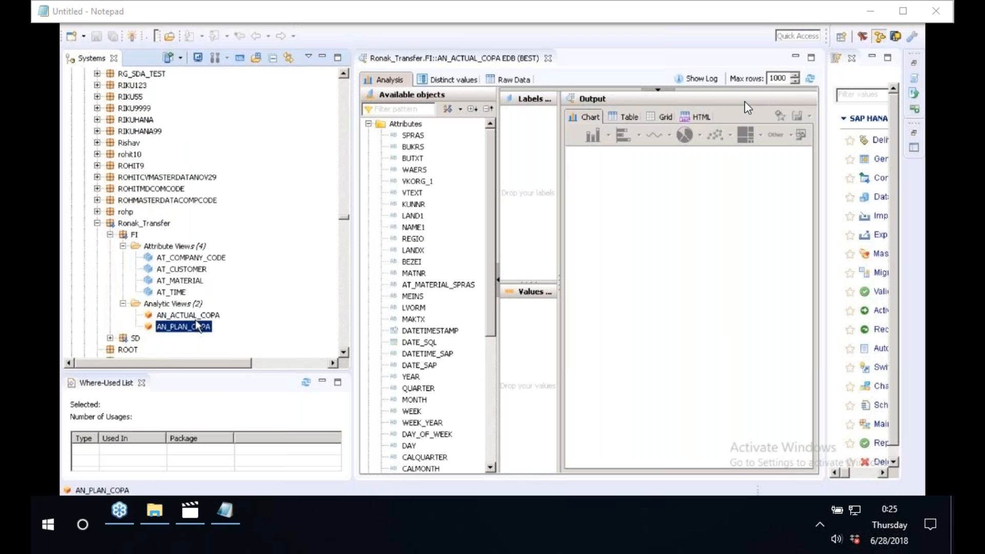
{"action": "left_click", "coordinate": [197, 317]}
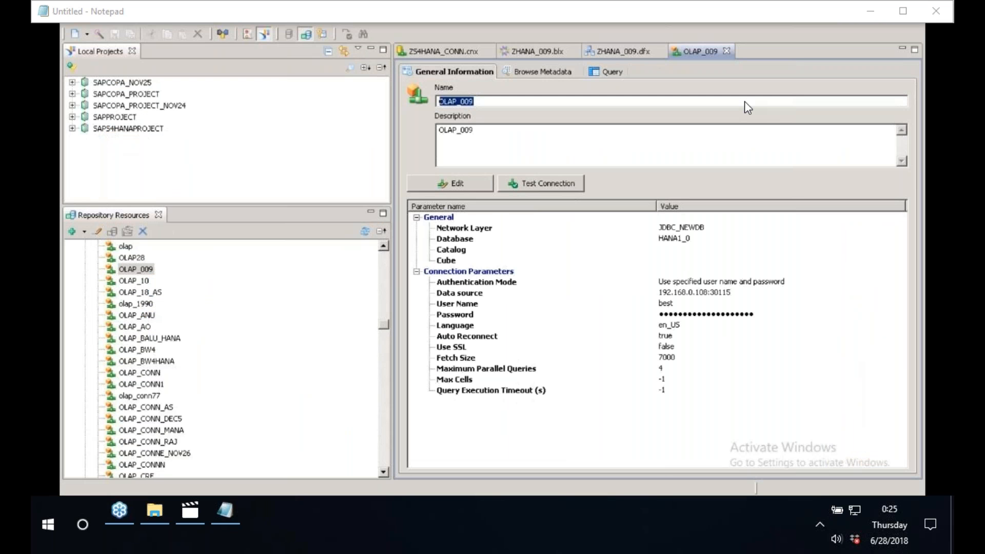
{"action": "key", "text": "alt+Tab"}
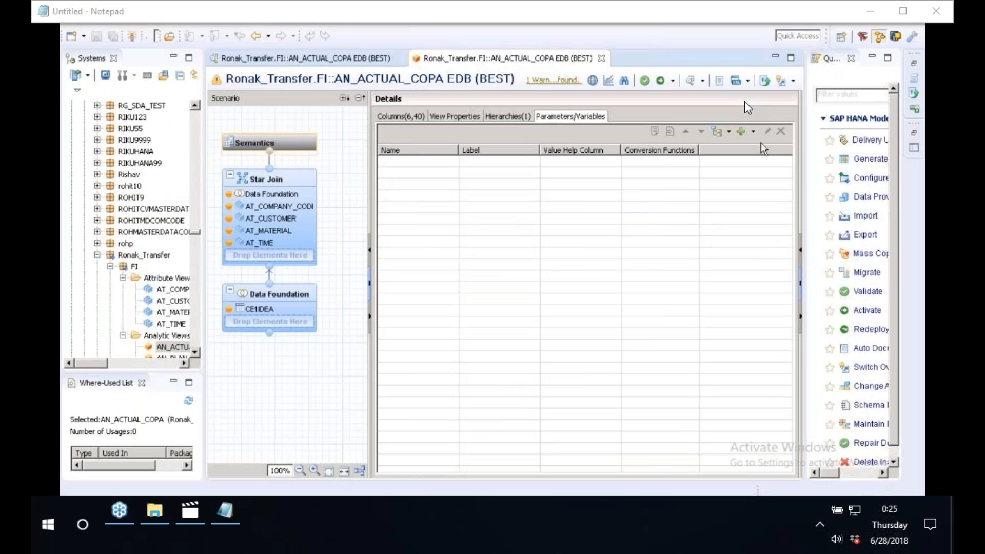
Start creating a new variable in the view and name it ZCOMPANYCODE.
{"action": "left_click", "coordinate": [753, 132]}
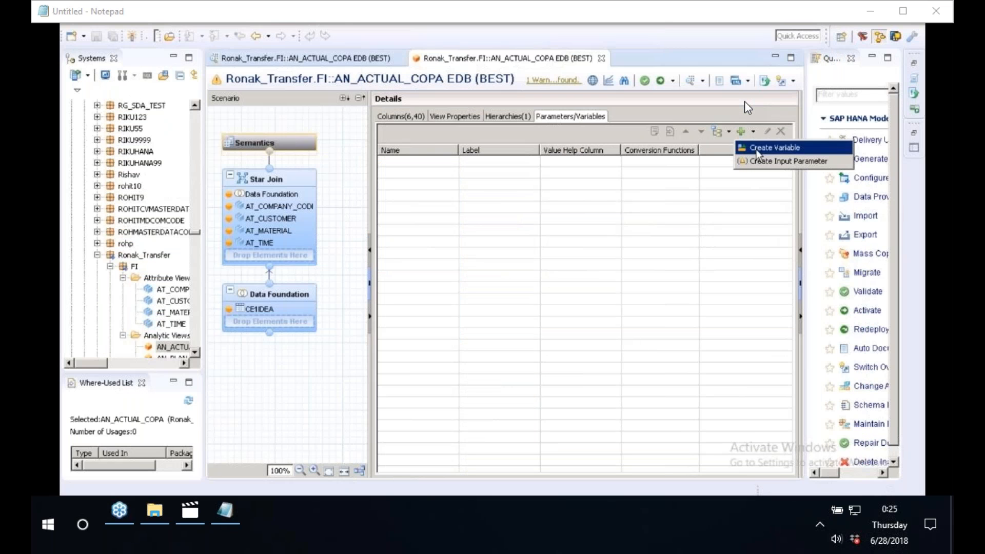
{"action": "left_click", "coordinate": [756, 149]}
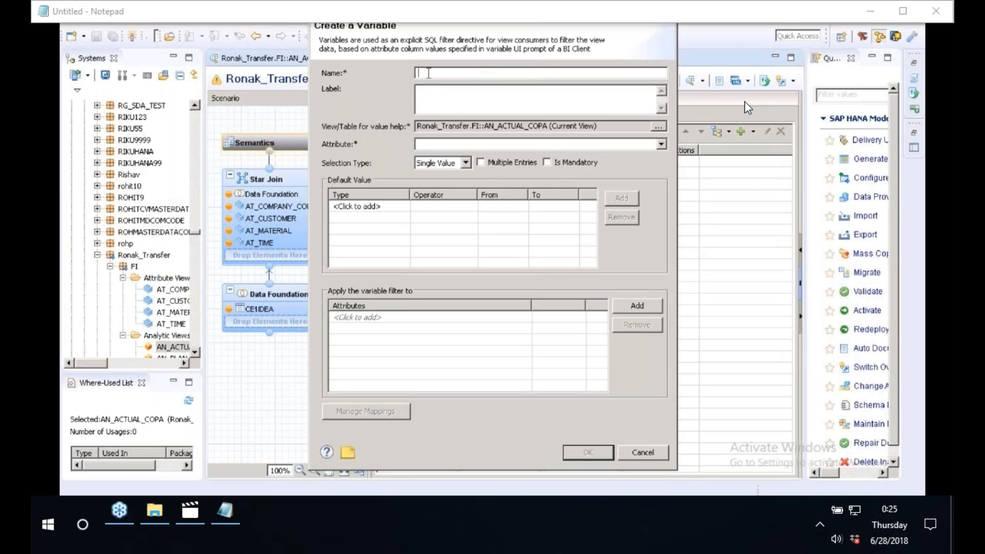
{"action": "type", "text": "ZCOMPANYCODE"}
Copy the variable name ZCOMPANYCODE into the variable's label.
{"action": "left_click_drag", "start_coordinate": [524, 74], "coordinate": [364, 66]}
{"action": "key", "text": "ctrl+c"}
{"action": "left_click", "coordinate": [457, 101]}
{"action": "key", "text": "ctrl+v"}
{"action": "left_click_drag", "start_coordinate": [418, 91], "coordinate": [472, 102]}
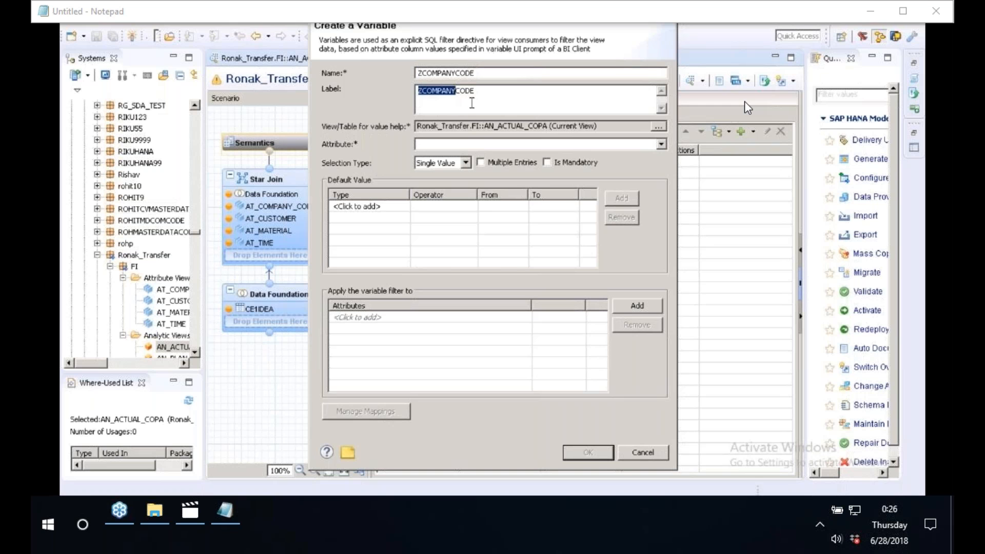
Set the variable's attribute to AT_COMPANY_CODE.BUKRS and confirm the new variable.
{"action": "left_click", "coordinate": [429, 144]}
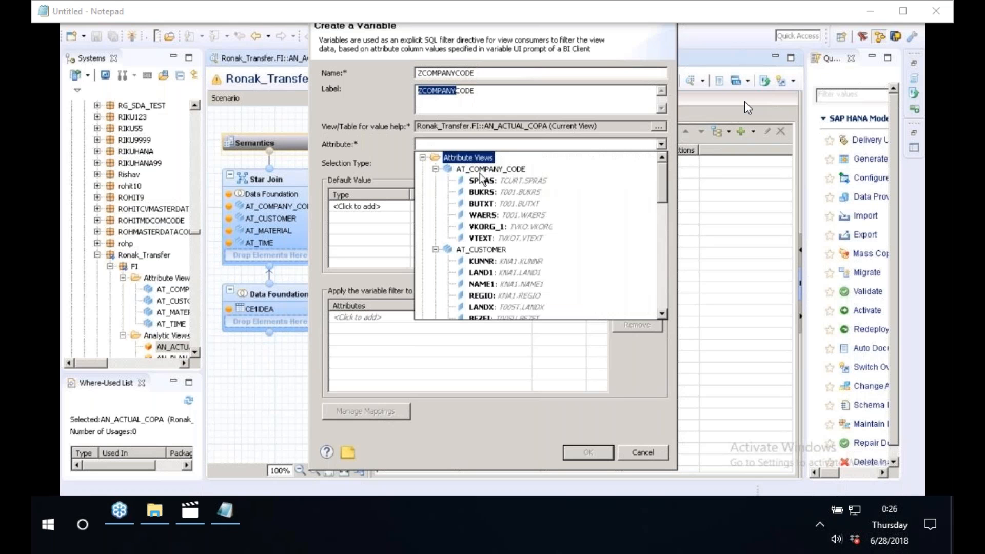
{"action": "left_click", "coordinate": [398, 163]}
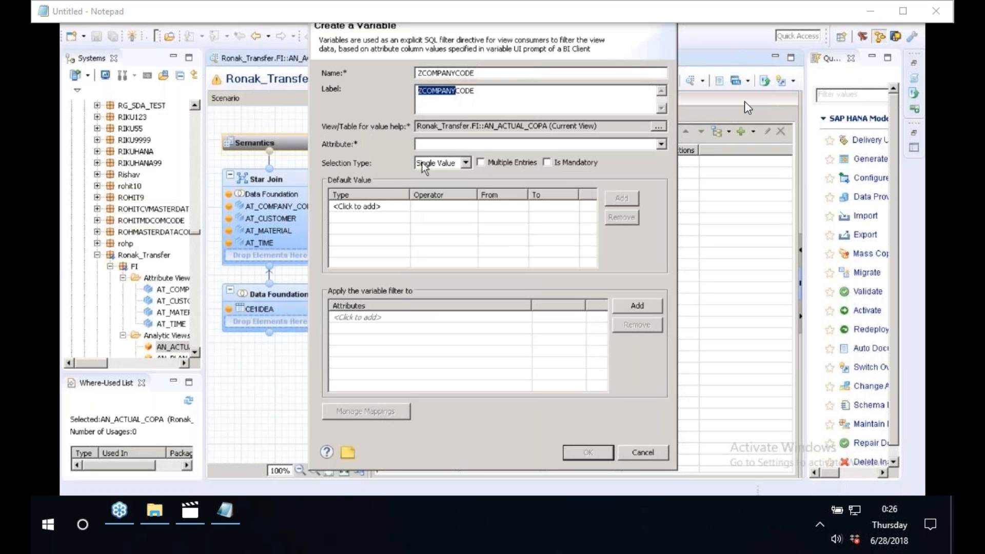
{"action": "left_click", "coordinate": [605, 146]}
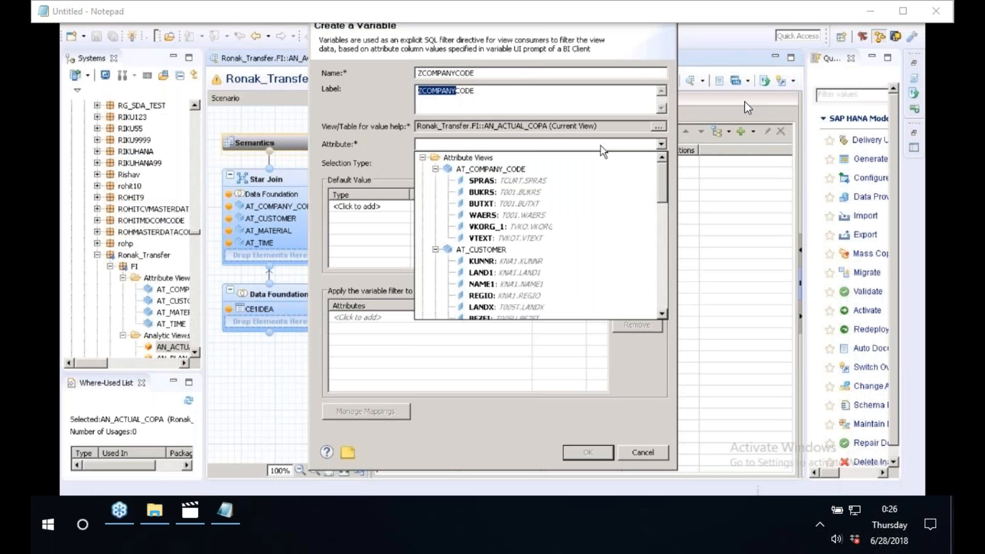
{"action": "left_click", "coordinate": [507, 172]}
{"action": "left_click", "coordinate": [529, 203]}
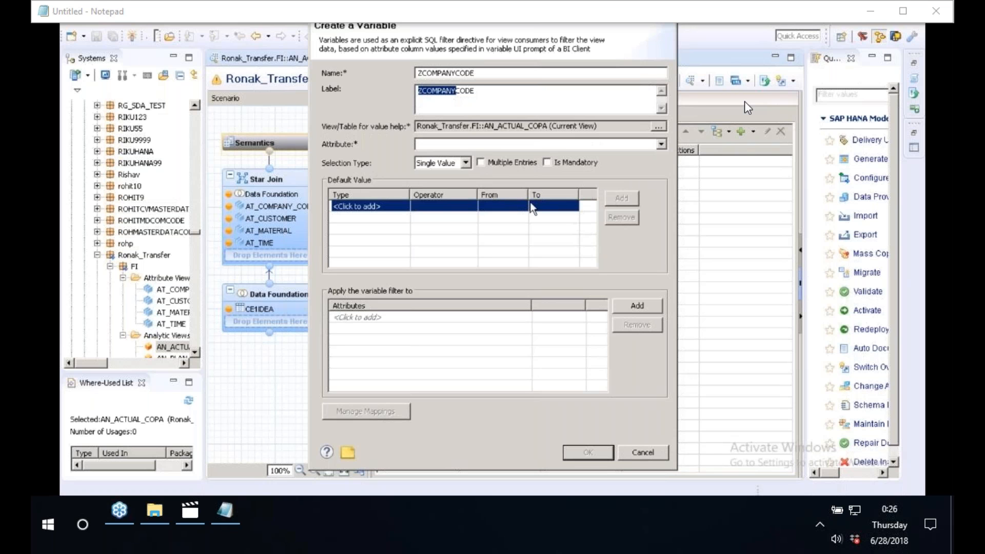
{"action": "left_click", "coordinate": [481, 97]}
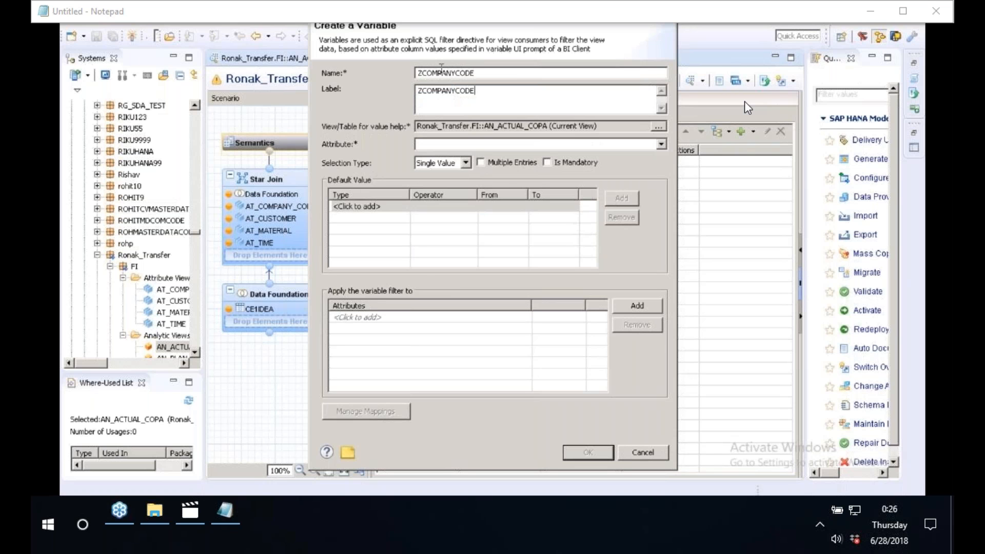
{"action": "left_click", "coordinate": [662, 144]}
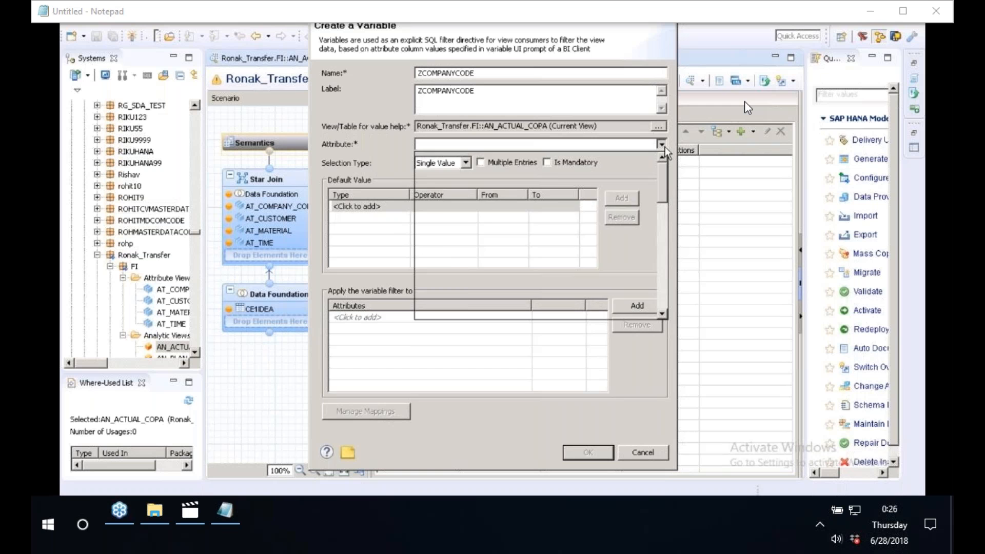
{"action": "left_click", "coordinate": [484, 192]}
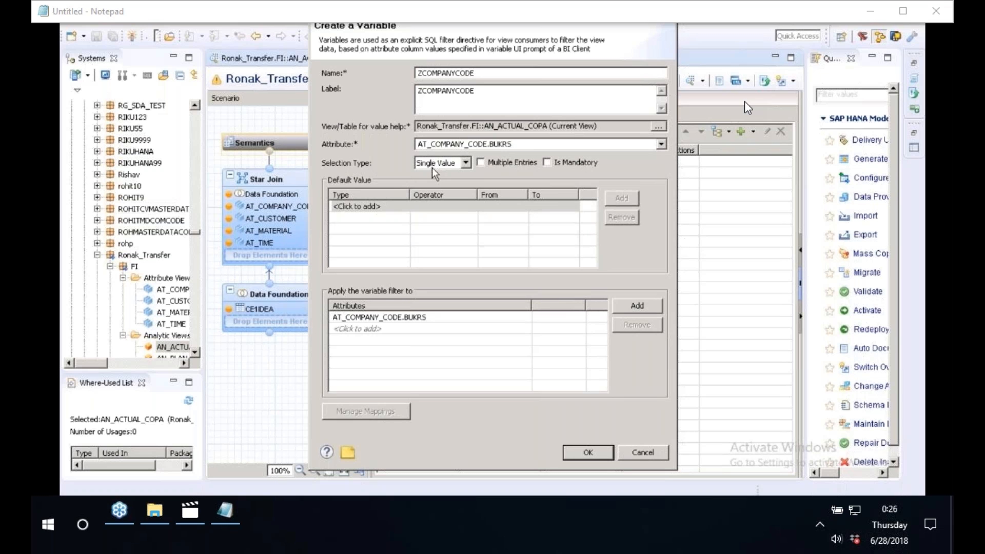
{"action": "left_click", "coordinate": [487, 163]}
{"action": "left_click", "coordinate": [547, 163]}
{"action": "left_click", "coordinate": [588, 453]}
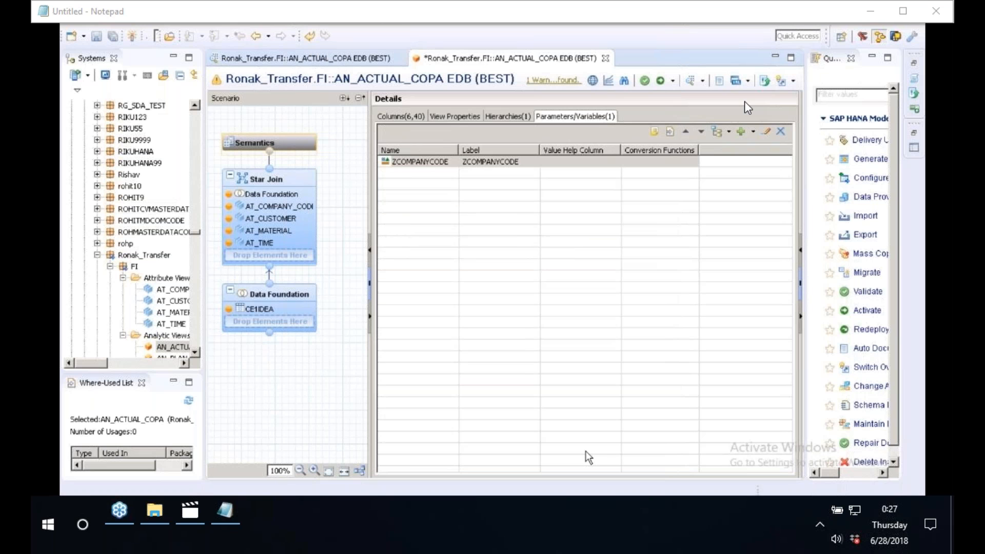
Save and activate the AN_ACTUAL_COPA view with the new ZCOMPANYCODE variable.
{"action": "left_click", "coordinate": [424, 162]}
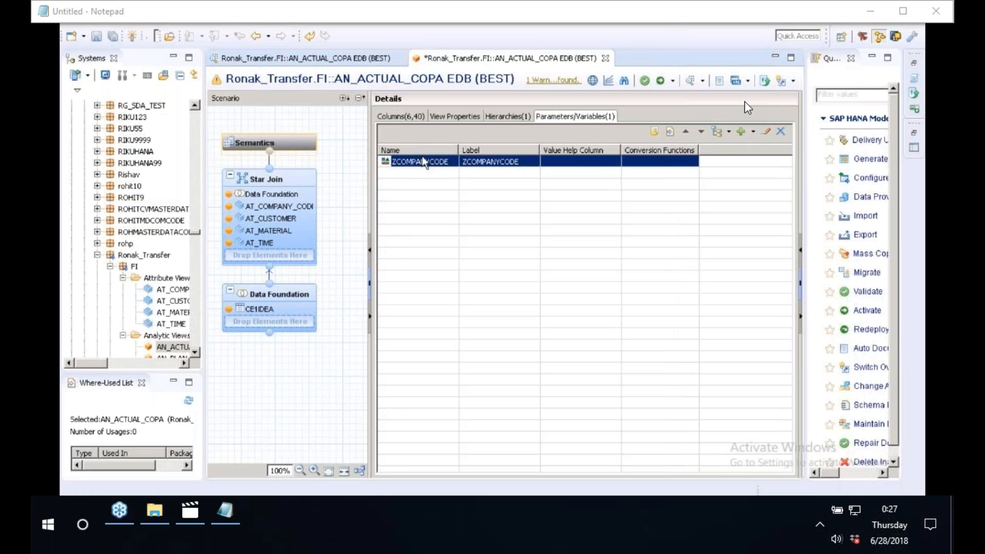
{"action": "left_click", "coordinate": [646, 84]}
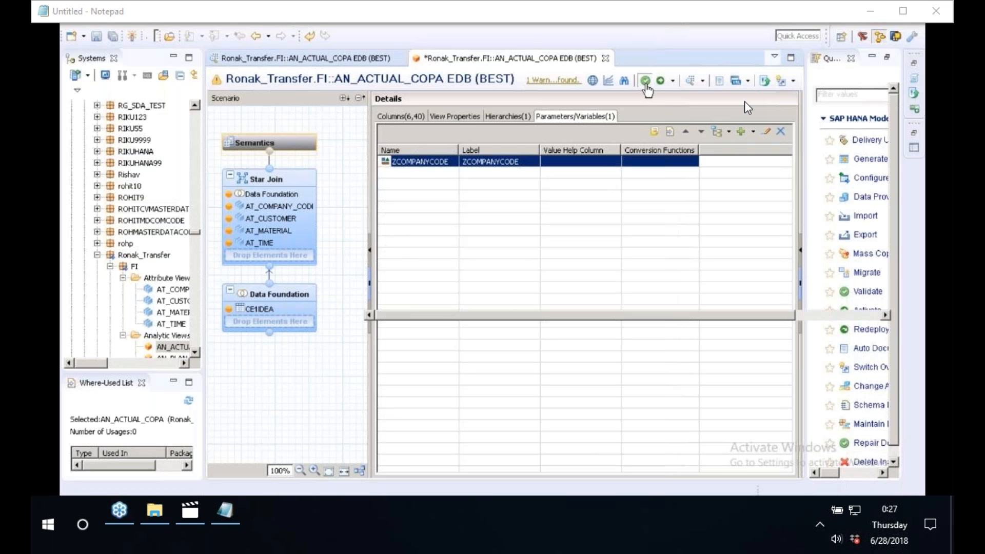
{"action": "left_click", "coordinate": [662, 84]}
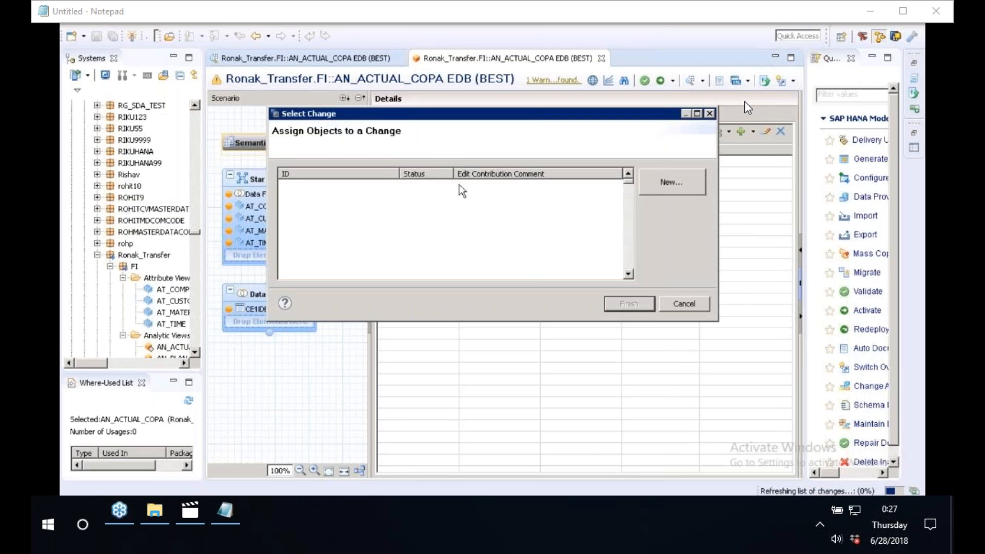
{"action": "left_click", "coordinate": [460, 186]}
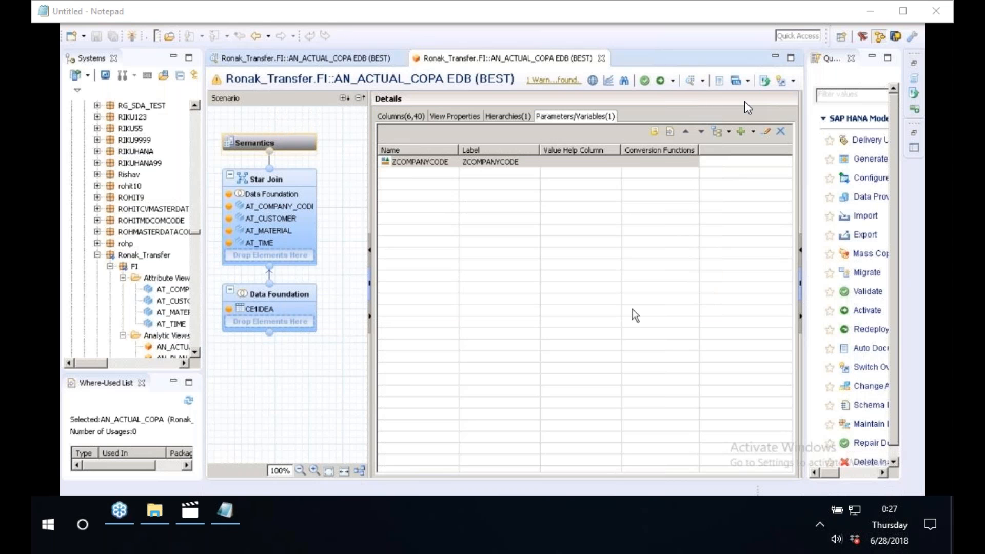
{"action": "left_click", "coordinate": [672, 81]}
{"action": "left_click", "coordinate": [673, 97]}
{"action": "left_click", "coordinate": [546, 259]}
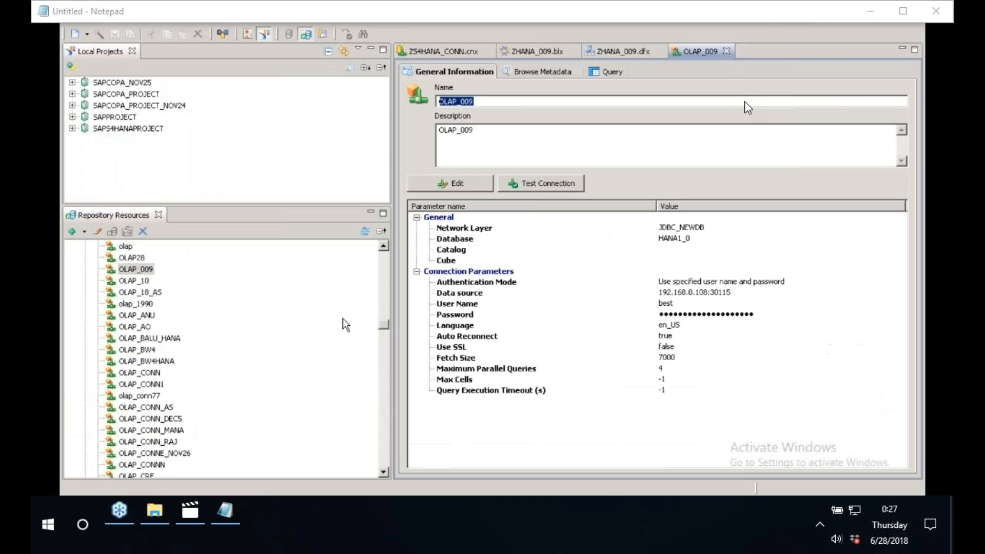
Open connection OLAP_009 in the repository resources.
{"action": "left_click", "coordinate": [126, 272]}
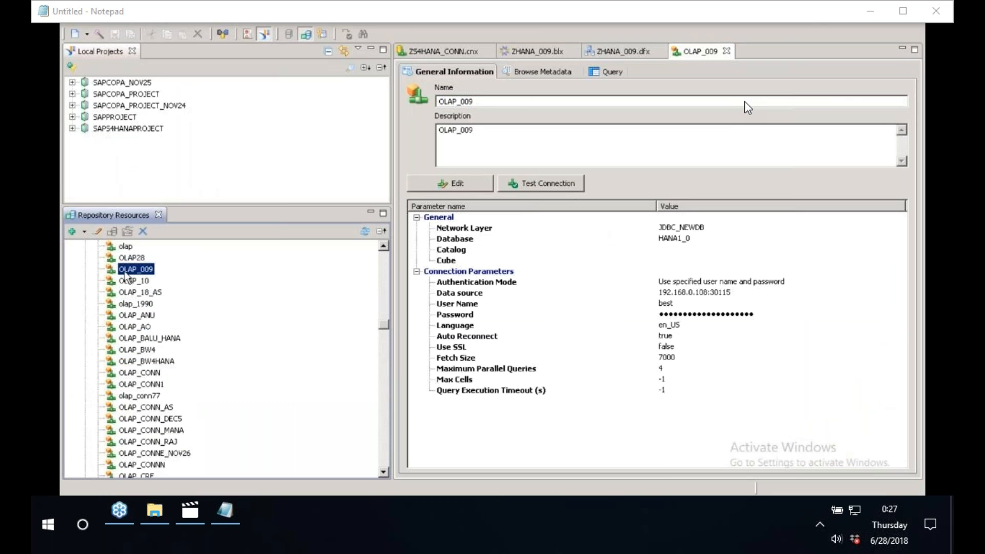
{"action": "double_click", "coordinate": [125, 271]}
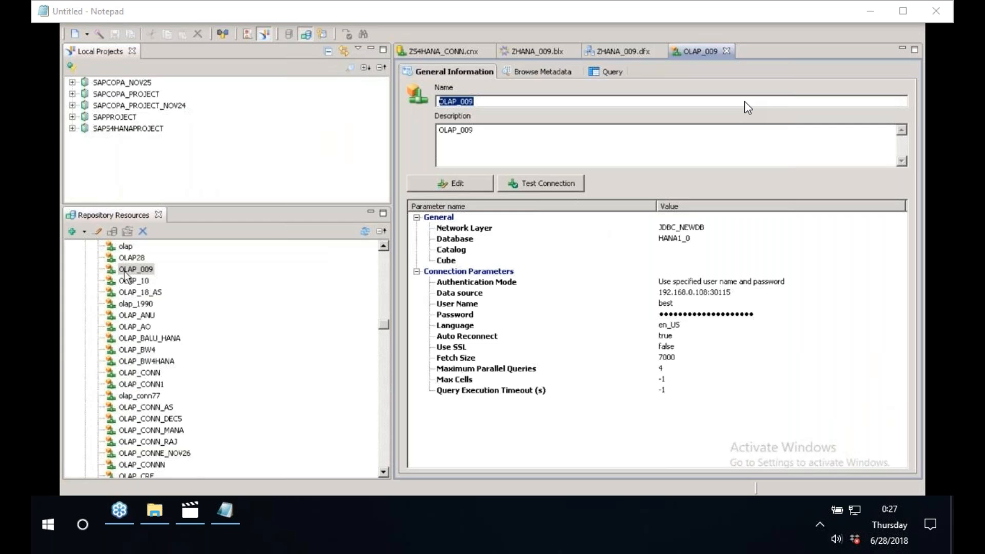
{"action": "left_click", "coordinate": [125, 272]}
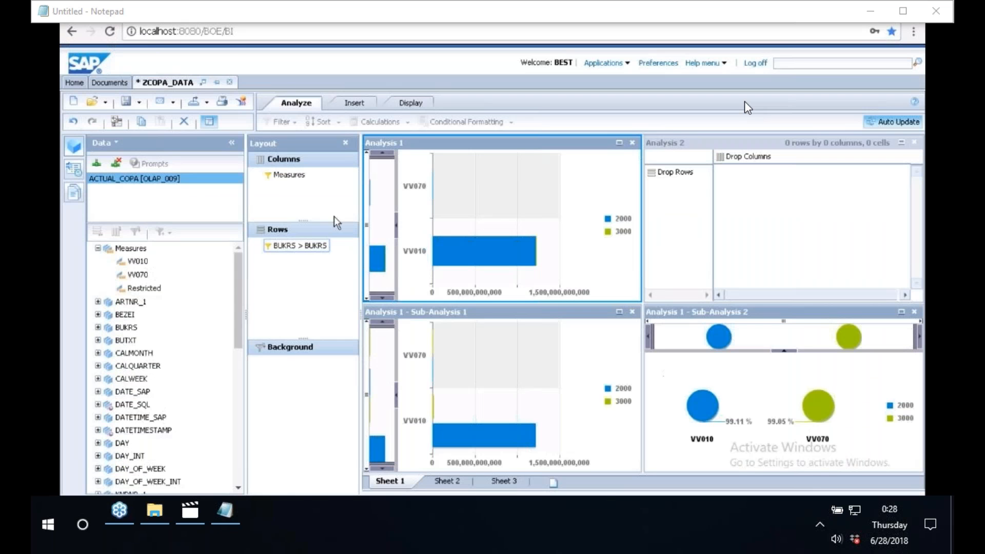
Reload the BI launch pad and start a new Analysis edition for OLAP workspace.
{"action": "key", "text": "ctrl+l"}
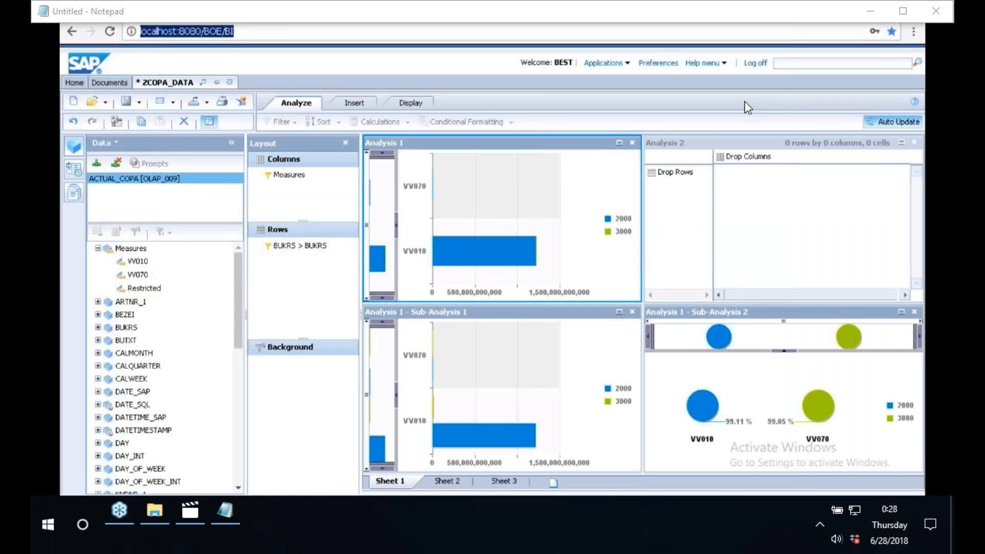
{"action": "key", "text": "Return"}
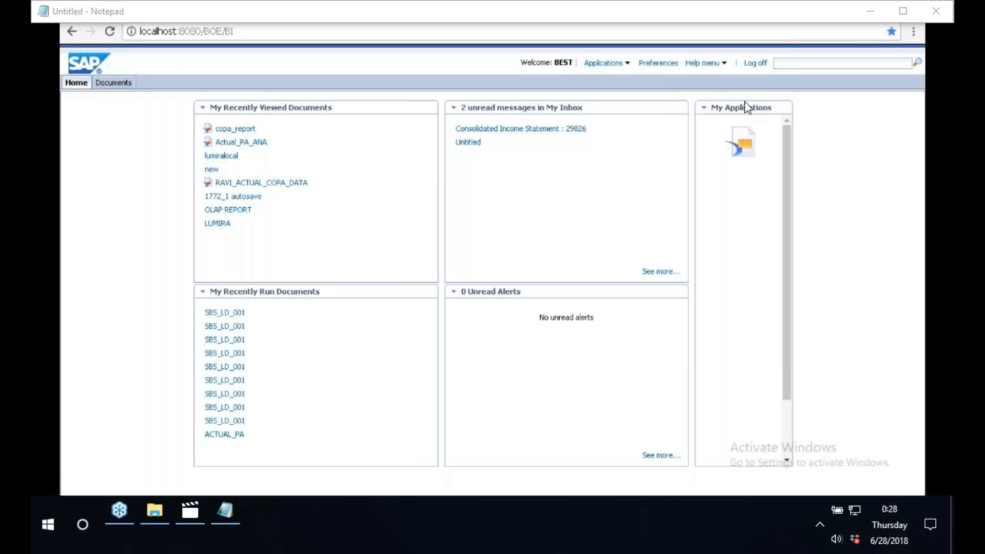
{"action": "left_click", "coordinate": [605, 63]}
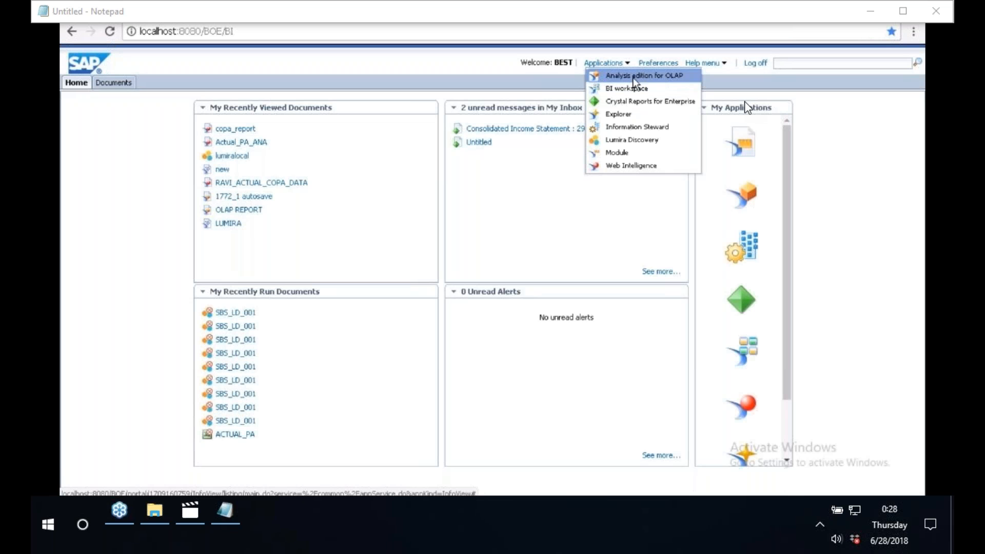
{"action": "left_click", "coordinate": [634, 78]}
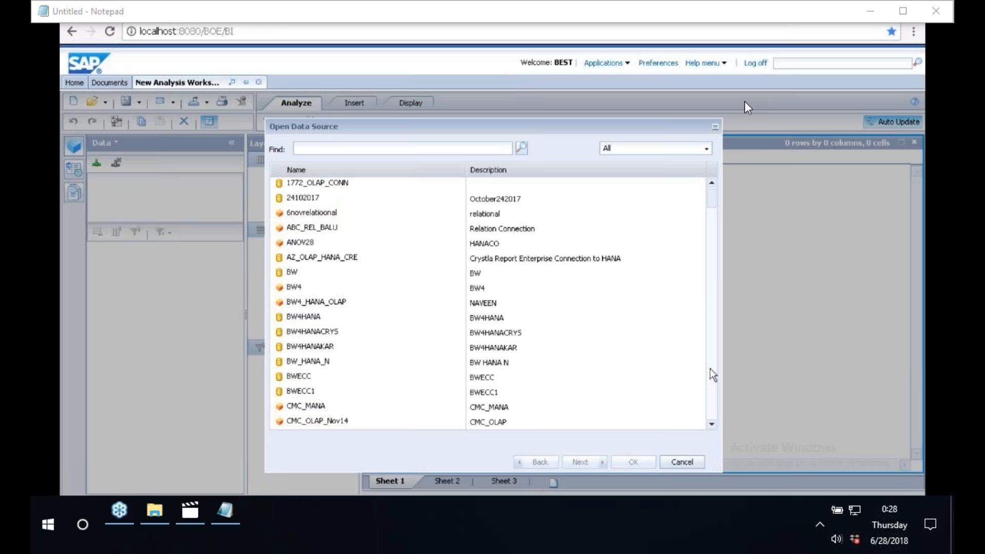
Browse the data source list and switch back to the Information Design Tool.
{"action": "left_click", "coordinate": [711, 369]}
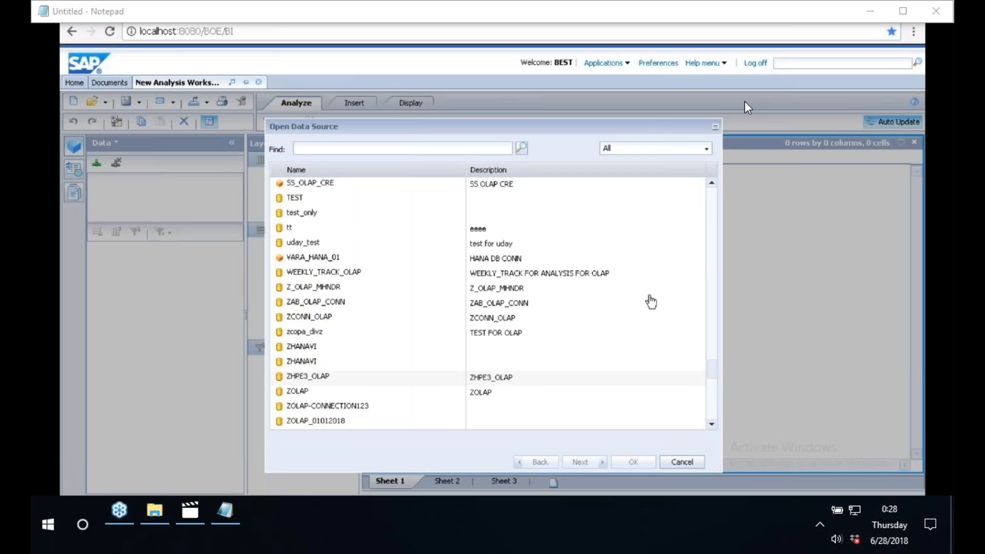
{"action": "left_click_drag", "start_coordinate": [440, 127], "coordinate": [325, 156]}
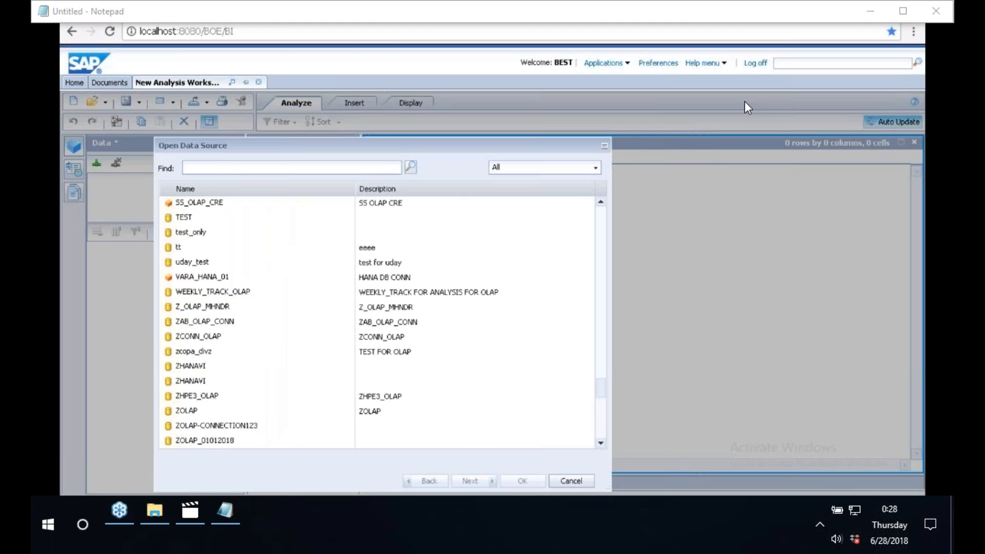
{"action": "key", "text": "alt+Tab"}
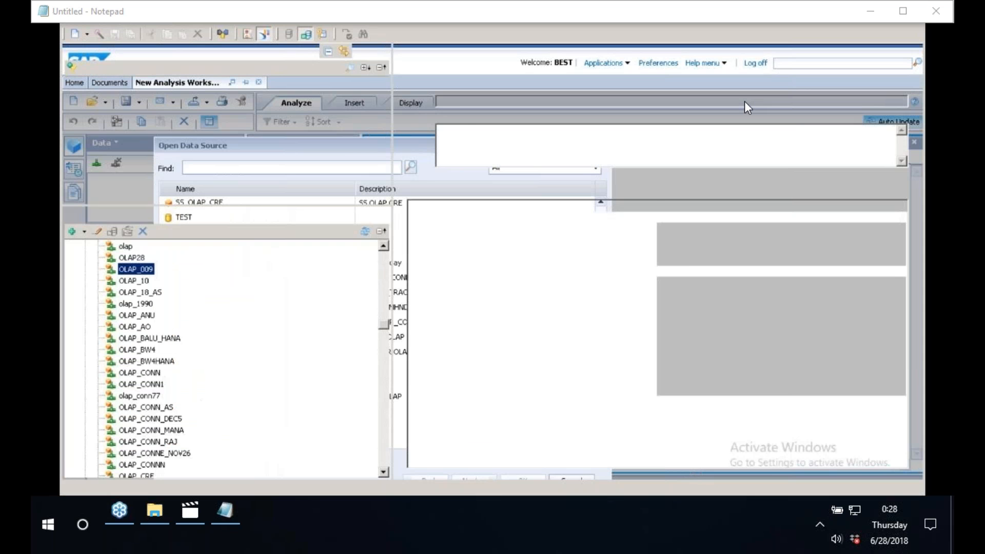
Search the data sources for OLAP_009, select the connection and proceed to the next page.
{"action": "key", "text": "alt+Tab"}
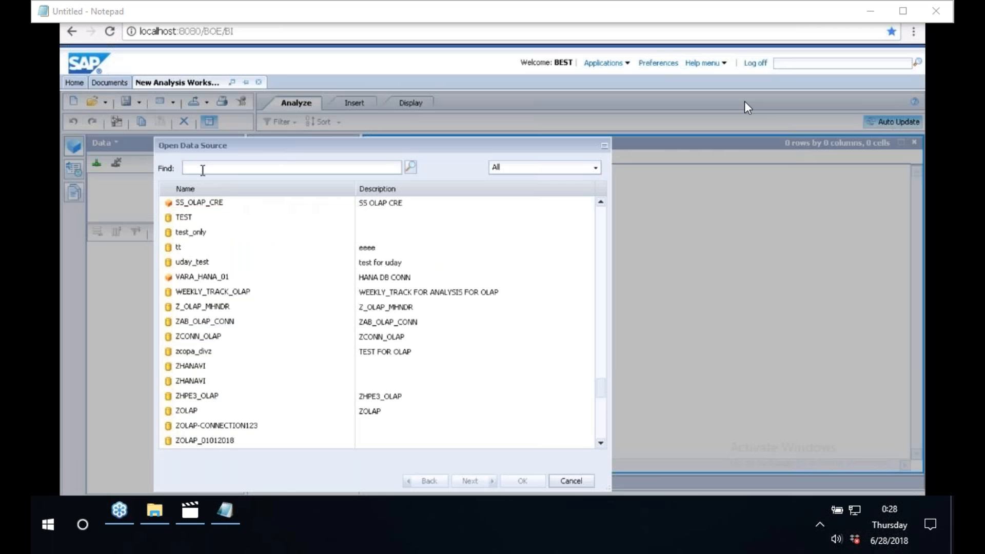
{"action": "double_click", "coordinate": [276, 145]}
{"action": "type", "text": "zxzfsdfz"}
{"action": "key", "text": "ctrl+a"}
{"action": "key", "text": "BackSpace"}
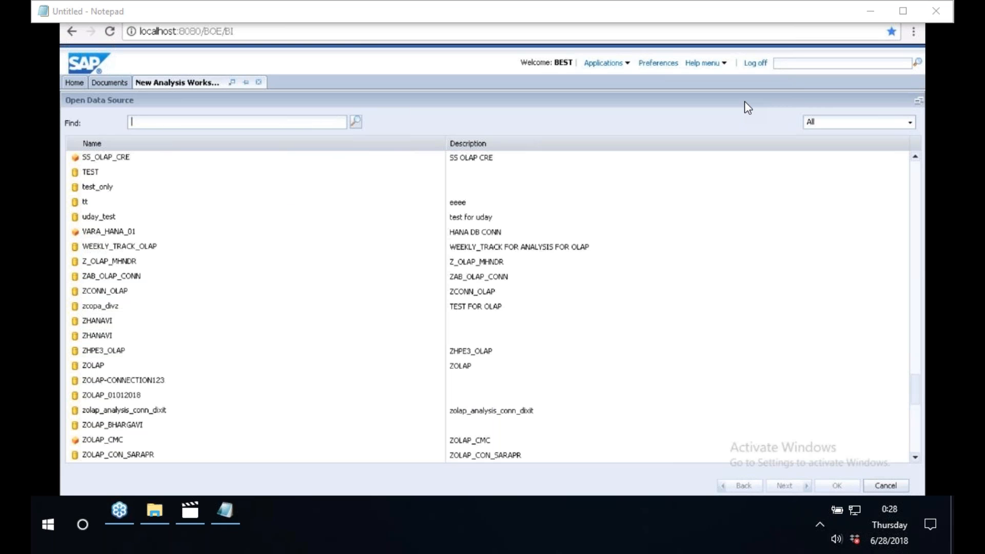
{"action": "type", "text": "OLAP_009"}
{"action": "key", "text": "Return"}
{"action": "left_click", "coordinate": [108, 160]}
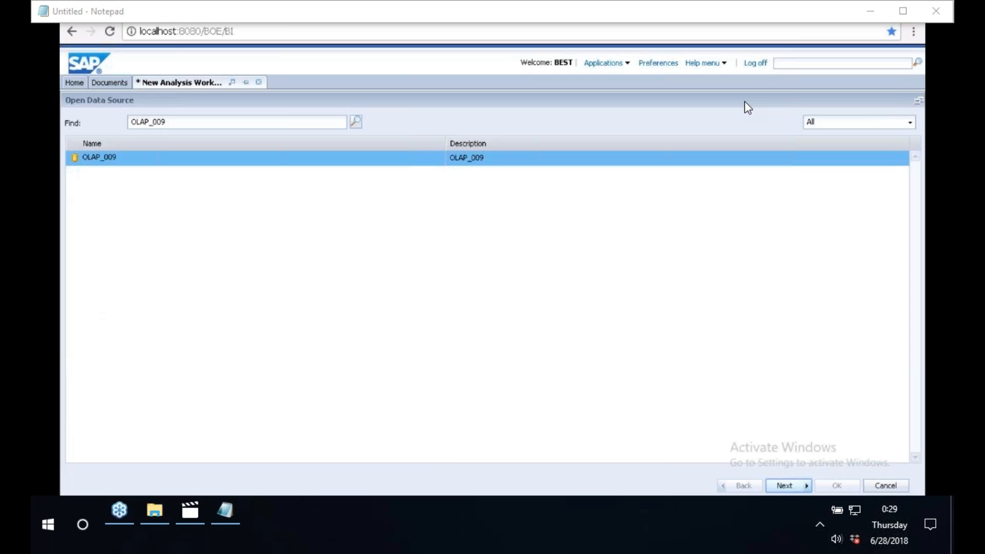
{"action": "left_click", "coordinate": [788, 486]}
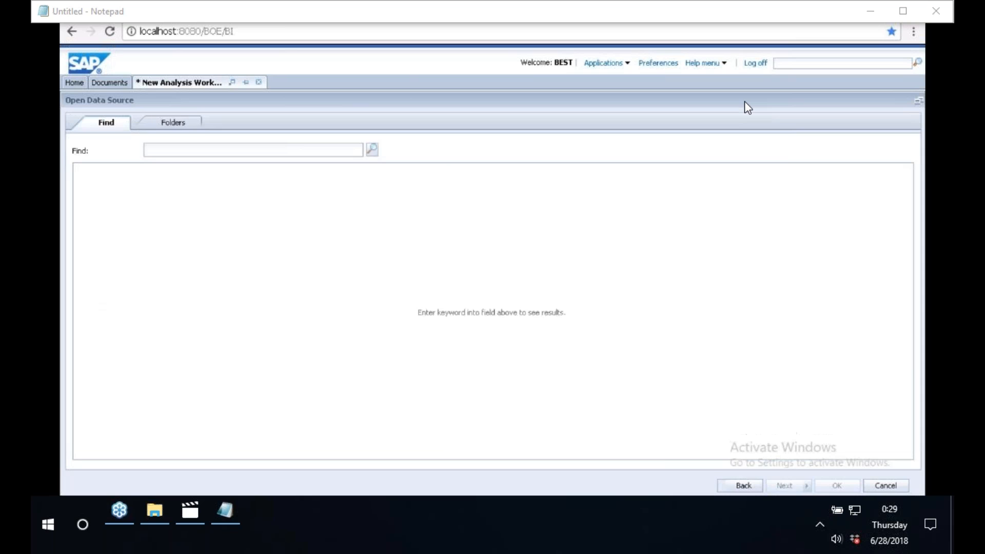
Switch to the folder view and look up the package of the AN_ACTUAL_COPA view in the HANA modeler.
{"action": "left_click", "coordinate": [199, 127]}
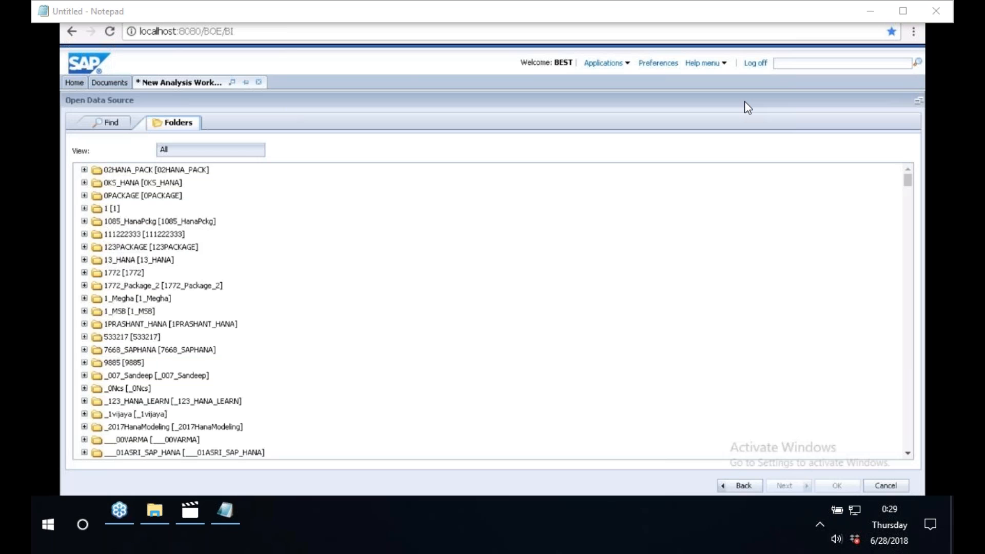
{"action": "left_click", "coordinate": [145, 360]}
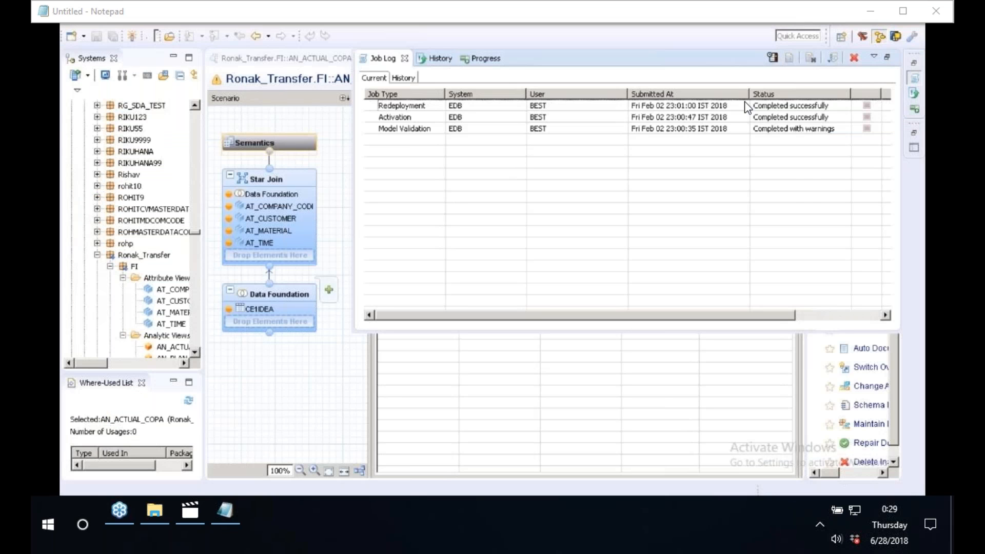
{"action": "left_click", "coordinate": [331, 397]}
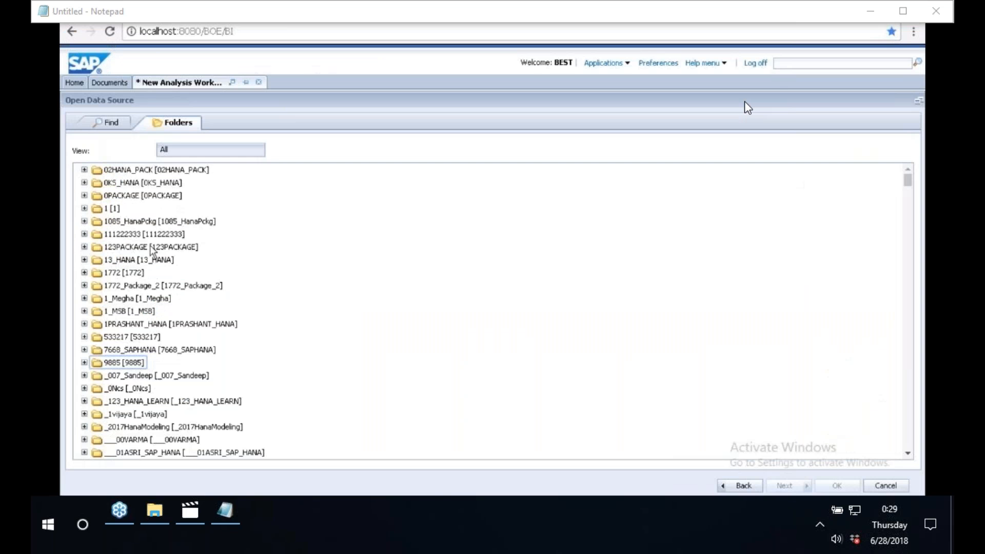
{"action": "left_click", "coordinate": [151, 247]}
{"action": "left_click", "coordinate": [134, 286]}
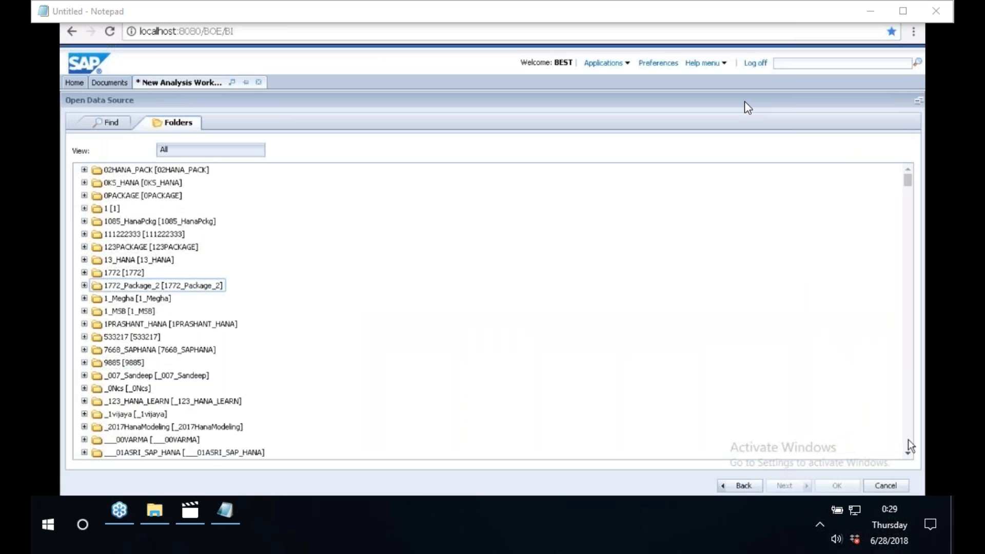
Browse the package folder list down to the Ronak_Transfer package and expand it.
{"action": "scroll", "coordinate": [908, 440], "scroll_direction": "down", "scroll_amount": 10}
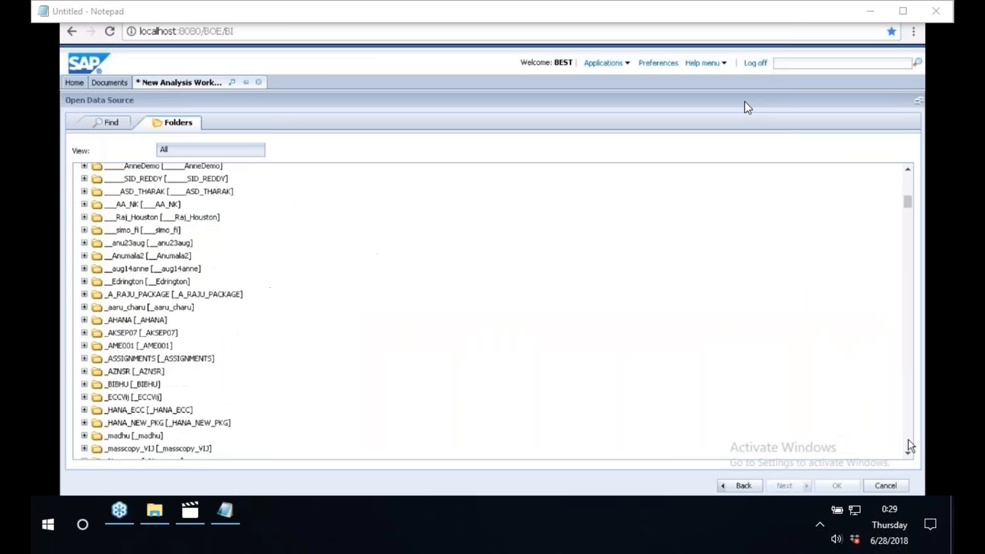
{"action": "scroll", "coordinate": [909, 440], "scroll_direction": "down", "scroll_amount": 10}
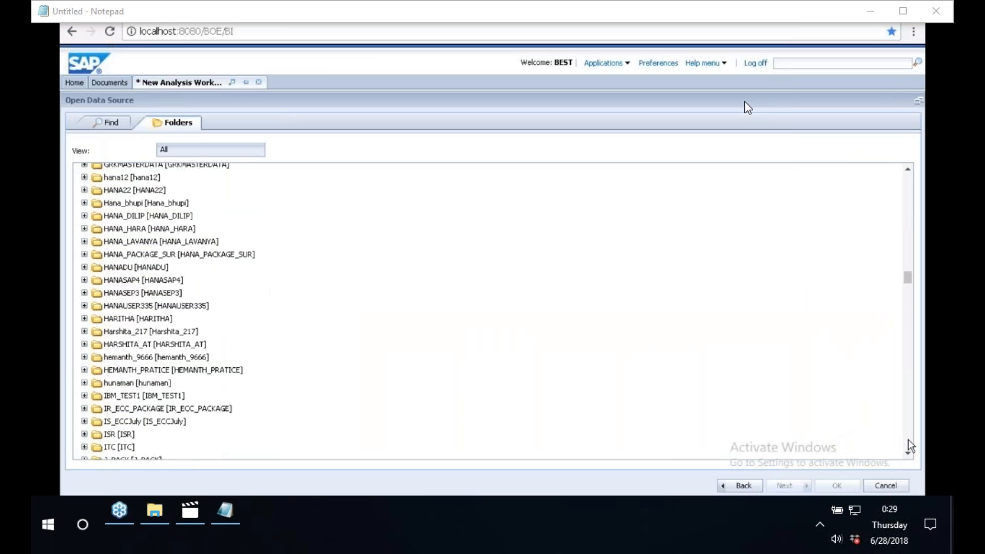
{"action": "scroll", "coordinate": [909, 441], "scroll_direction": "down", "scroll_amount": 10}
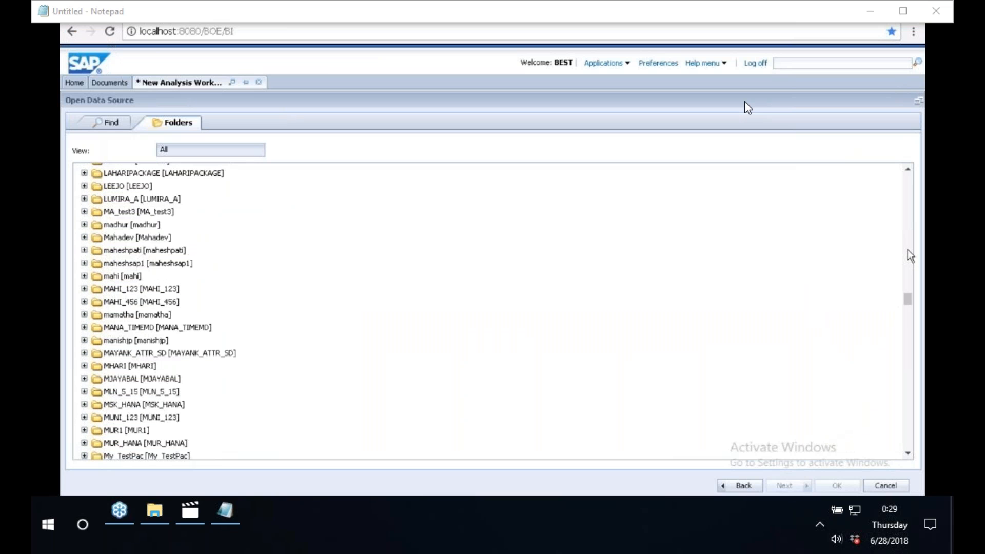
{"action": "scroll", "coordinate": [908, 250], "scroll_direction": "up", "scroll_amount": 10}
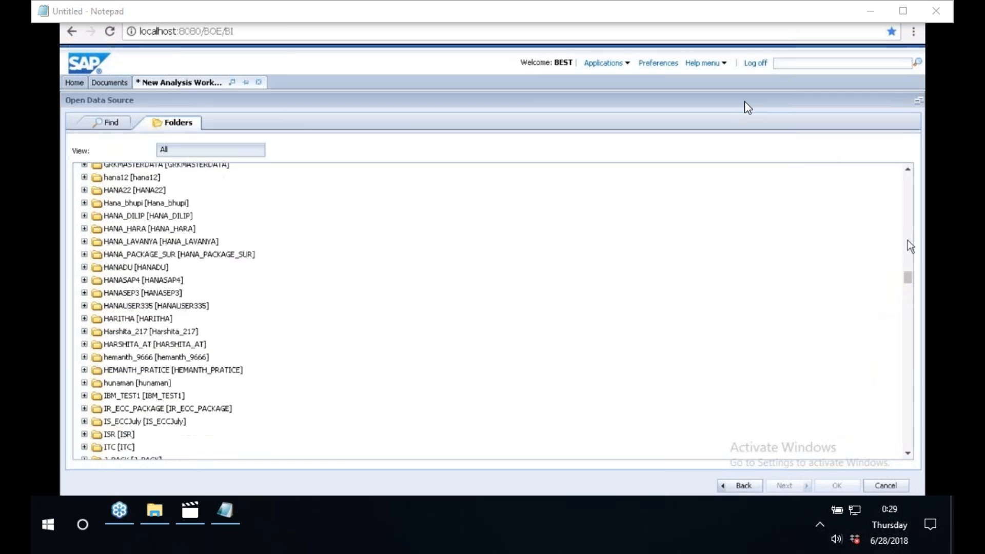
{"action": "scroll", "coordinate": [908, 239], "scroll_direction": "up", "scroll_amount": 10}
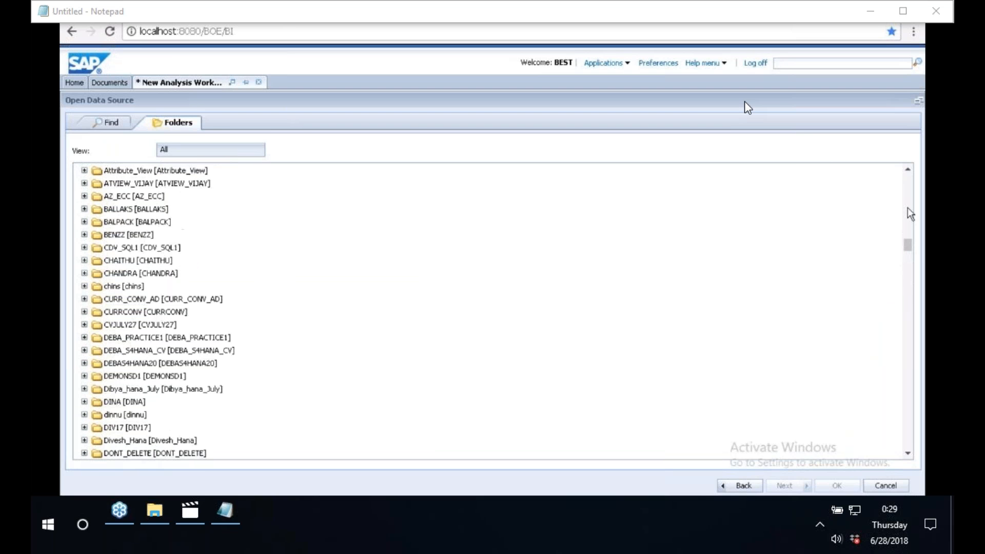
{"action": "scroll", "coordinate": [909, 213], "scroll_direction": "up", "scroll_amount": 5}
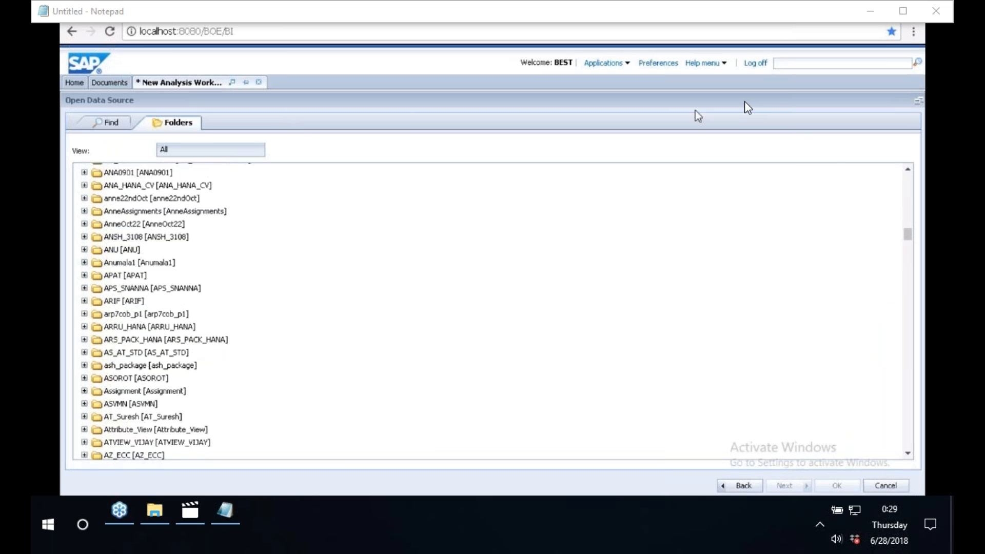
{"action": "scroll", "coordinate": [909, 415], "scroll_direction": "down", "scroll_amount": 20}
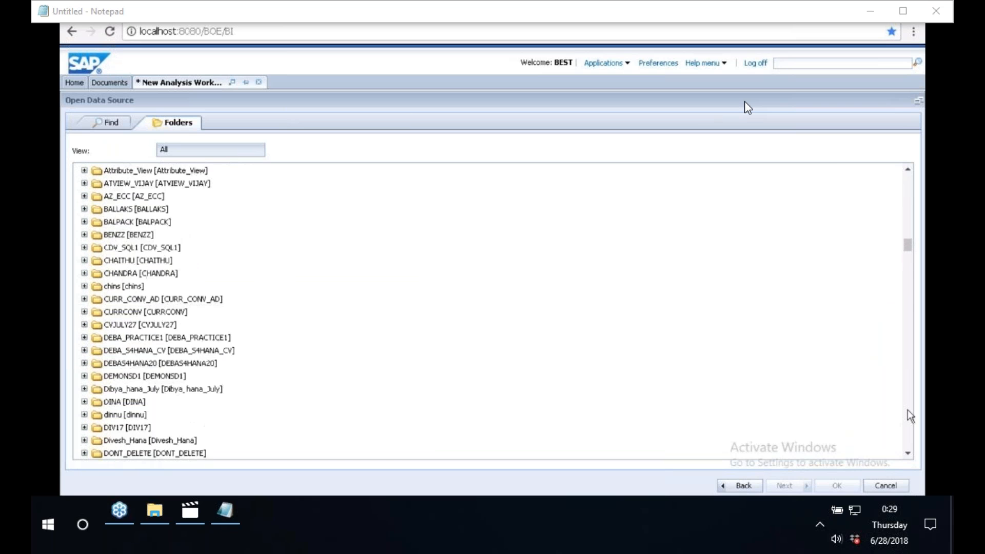
{"action": "scroll", "coordinate": [907, 411], "scroll_direction": "down", "scroll_amount": 5}
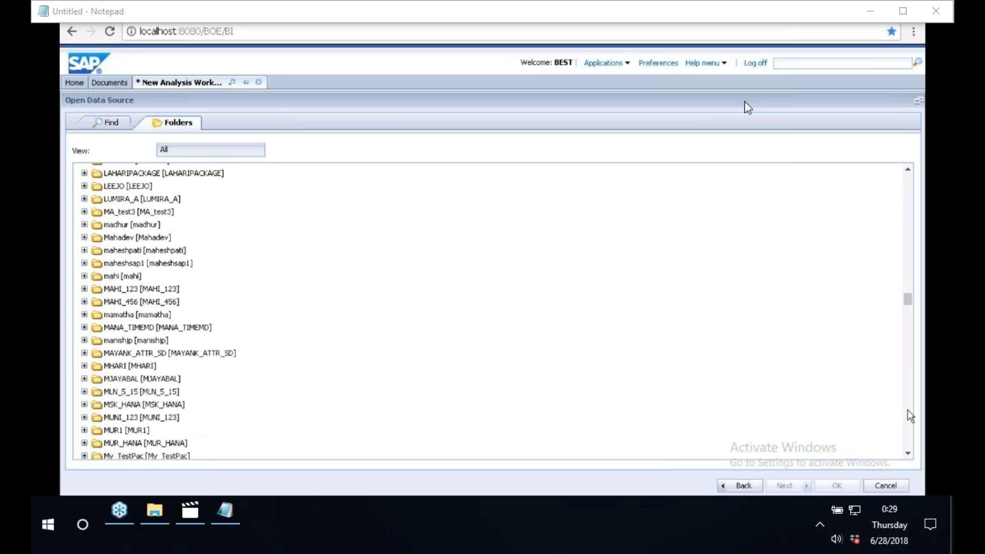
{"action": "scroll", "coordinate": [907, 410], "scroll_direction": "down", "scroll_amount": 10}
{"action": "left_click", "coordinate": [907, 411]}
{"action": "left_click", "coordinate": [913, 255]}
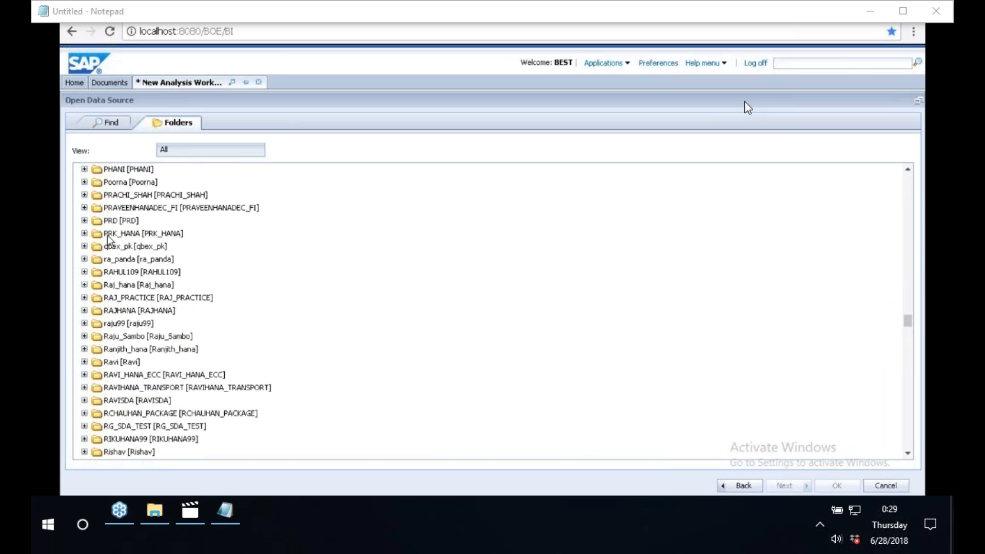
{"action": "left_click", "coordinate": [906, 245]}
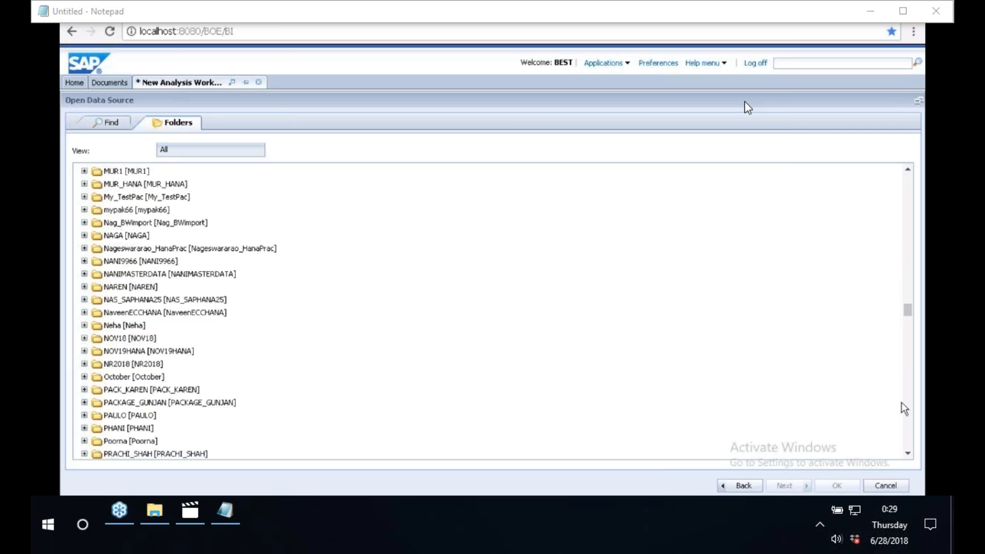
{"action": "left_click", "coordinate": [910, 453]}
{"action": "left_click", "coordinate": [910, 453]}
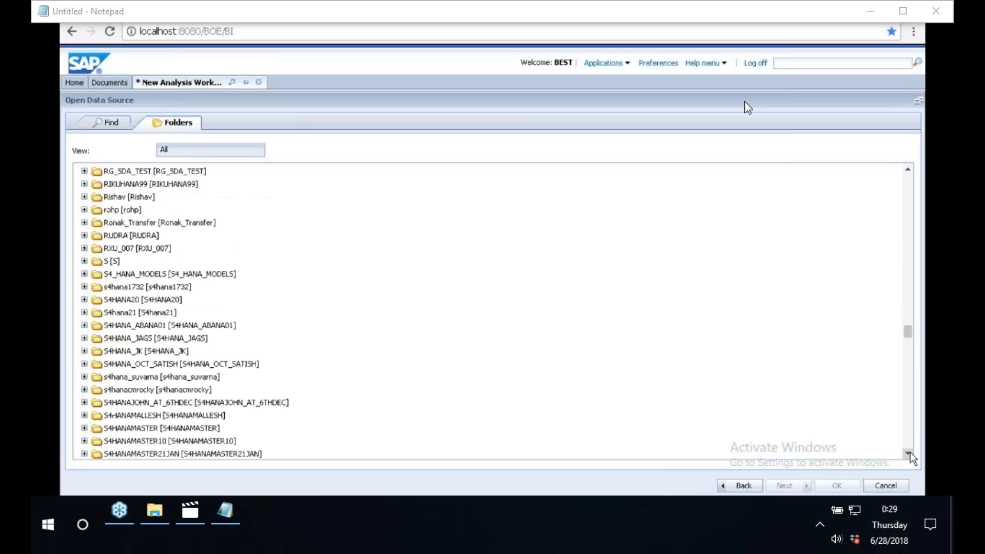
{"action": "left_click", "coordinate": [910, 454]}
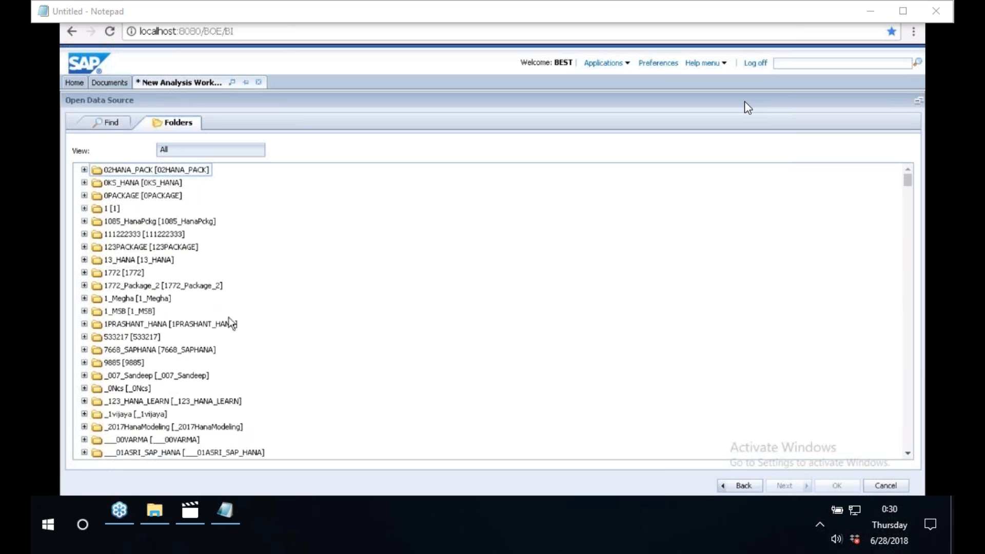
{"action": "left_click", "coordinate": [910, 426]}
{"action": "left_click", "coordinate": [911, 426]}
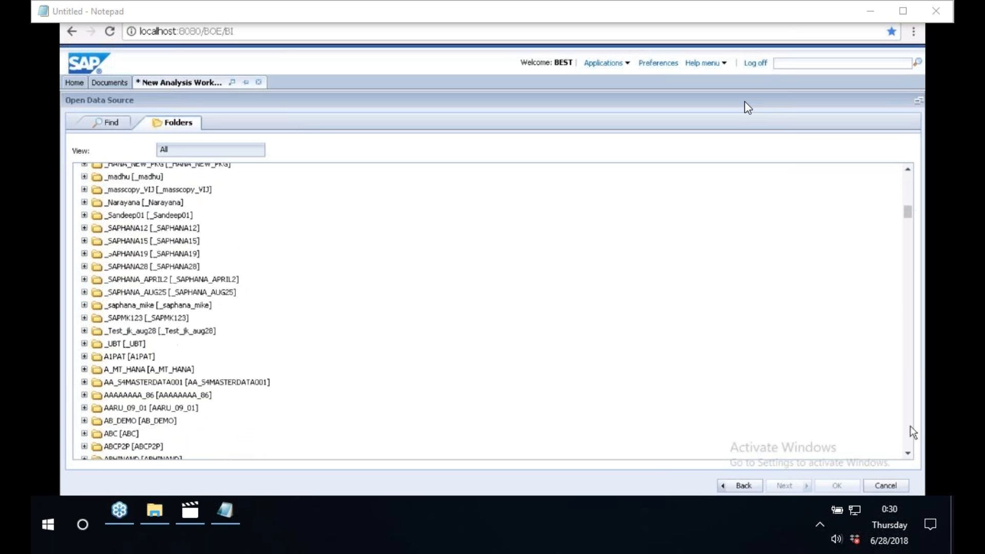
{"action": "left_click", "coordinate": [910, 426]}
{"action": "left_click", "coordinate": [911, 425]}
{"action": "left_click", "coordinate": [910, 426]}
{"action": "left_click", "coordinate": [910, 426]}
{"action": "left_click", "coordinate": [911, 426]}
{"action": "left_click", "coordinate": [910, 425]}
{"action": "left_click", "coordinate": [911, 426]}
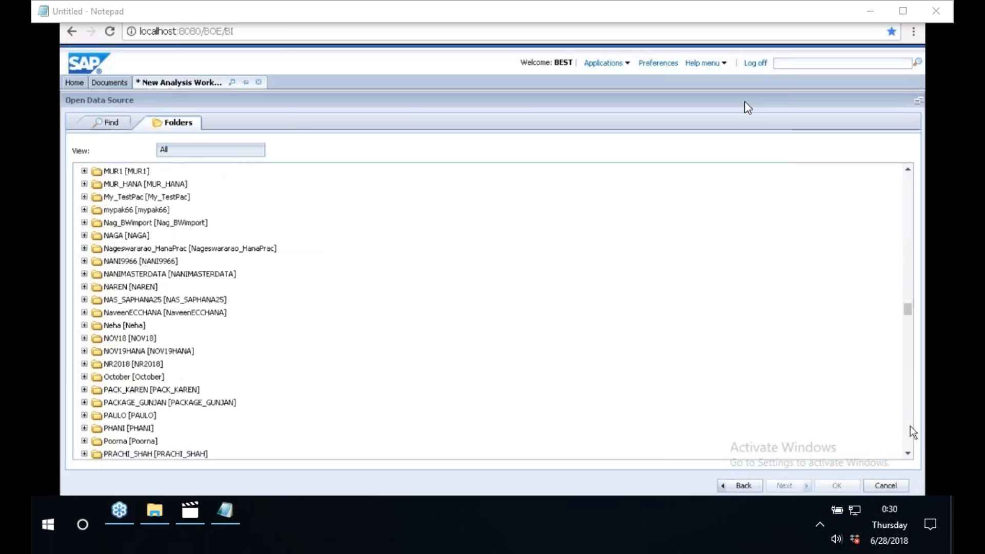
{"action": "left_click", "coordinate": [910, 426]}
{"action": "left_click", "coordinate": [911, 426]}
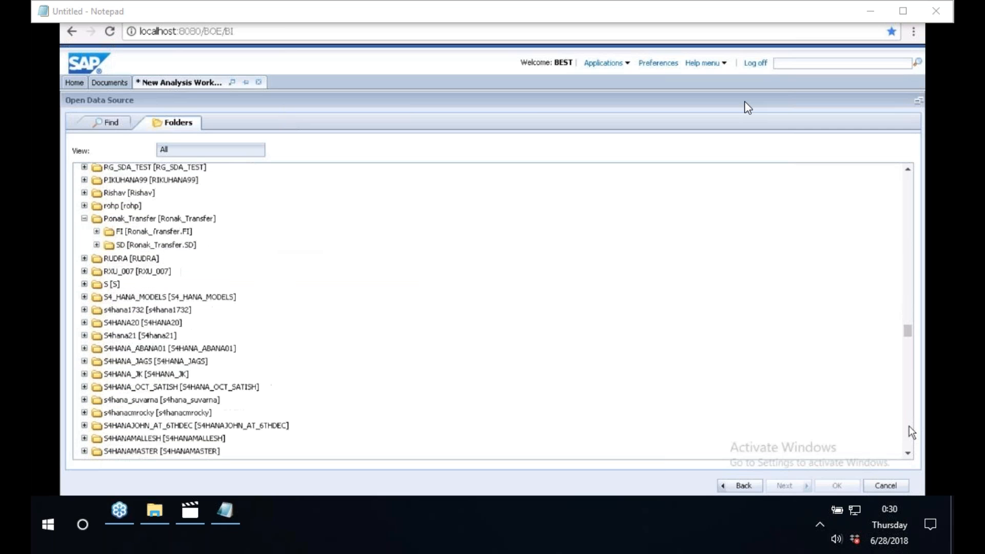
Expand the FI package, select the ACTUAL_COPA analytic view and confirm it as the data source.
{"action": "left_click", "coordinate": [97, 234]}
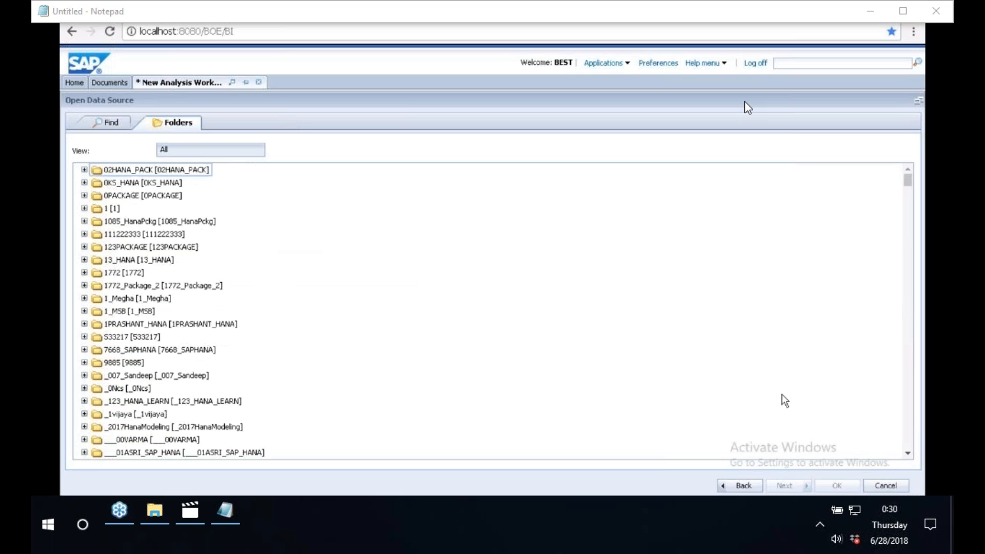
{"action": "left_click", "coordinate": [907, 436]}
{"action": "left_click", "coordinate": [908, 436]}
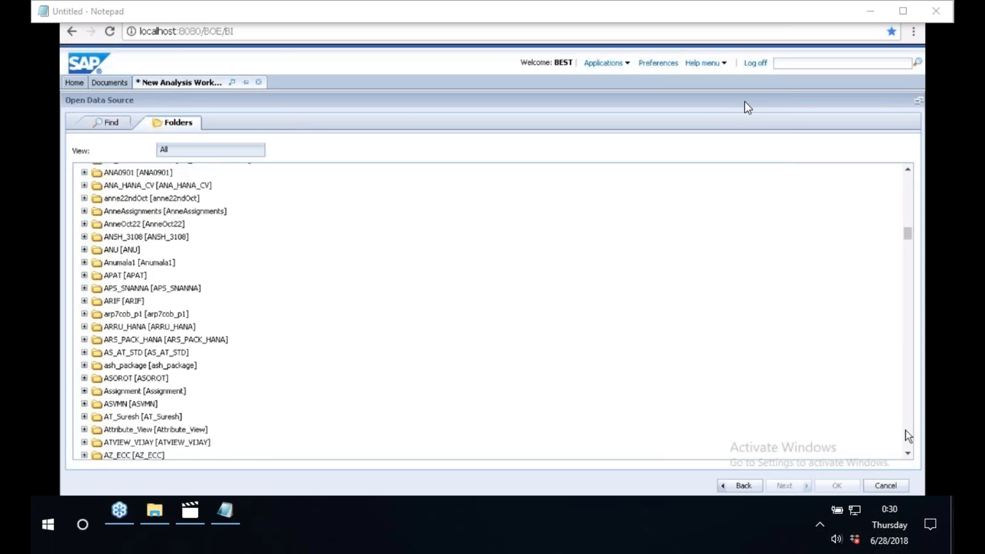
{"action": "left_click", "coordinate": [908, 436]}
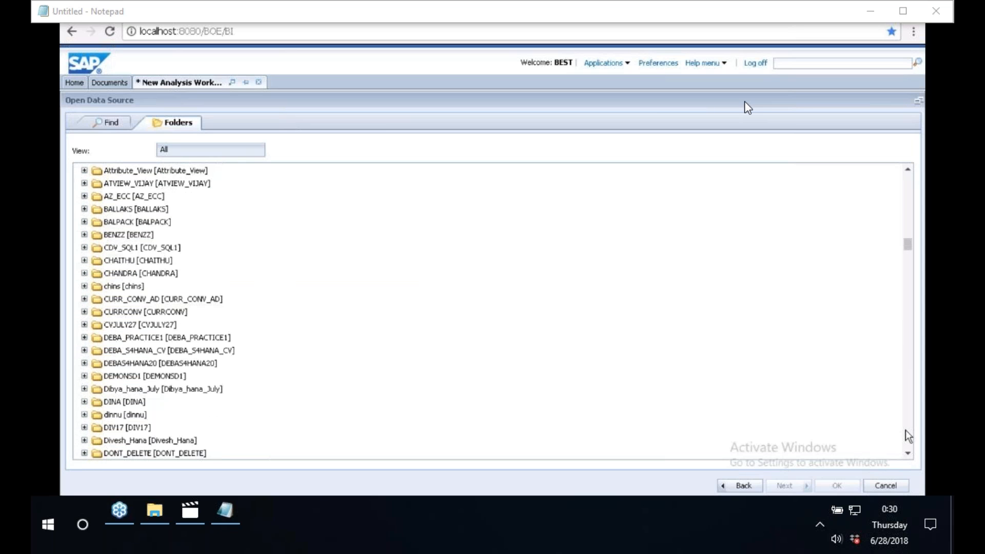
{"action": "left_click", "coordinate": [908, 436]}
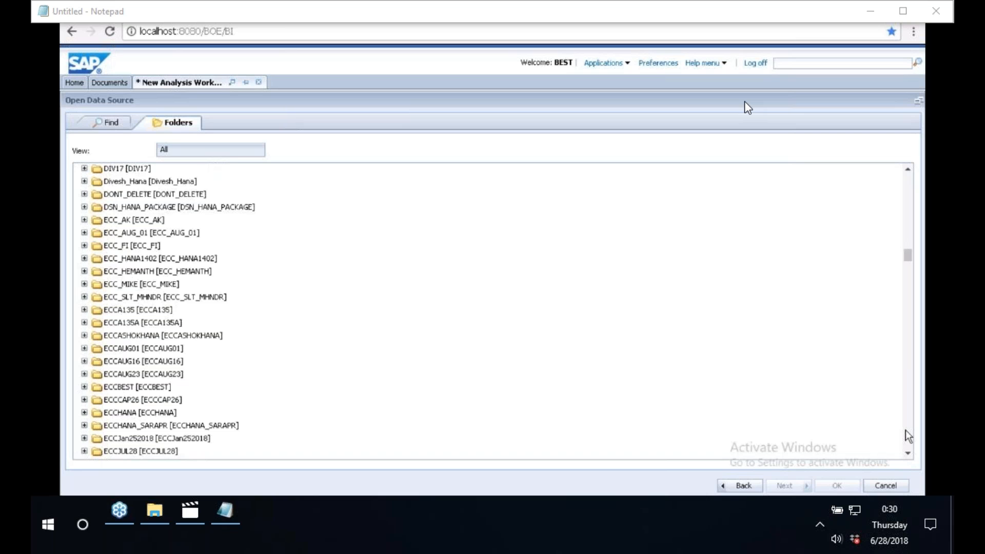
{"action": "left_click", "coordinate": [908, 436]}
{"action": "left_click", "coordinate": [907, 436]}
{"action": "left_click", "coordinate": [908, 437]}
{"action": "left_click", "coordinate": [908, 436]}
{"action": "left_click", "coordinate": [908, 436]}
{"action": "left_click", "coordinate": [908, 436]}
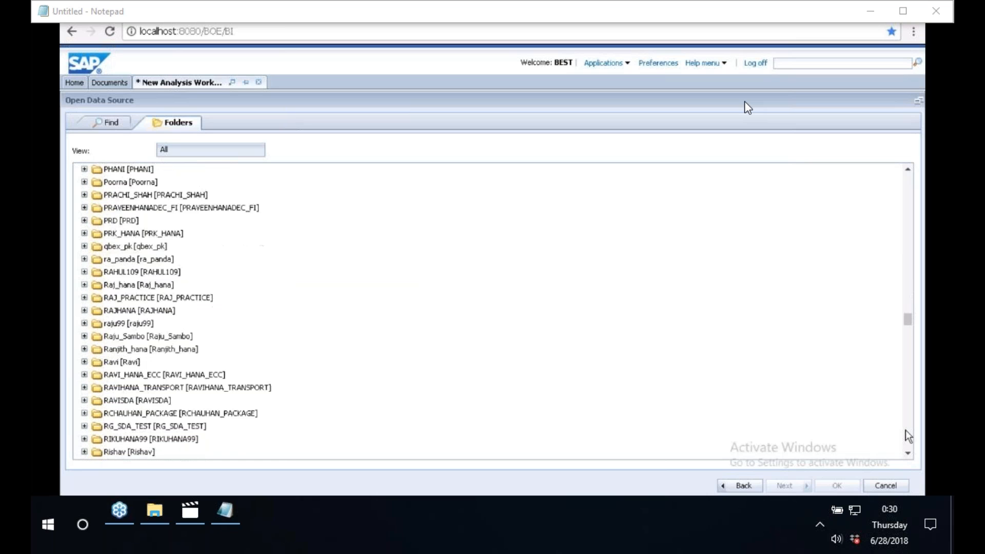
{"action": "left_click", "coordinate": [908, 436]}
{"action": "left_click", "coordinate": [164, 245]}
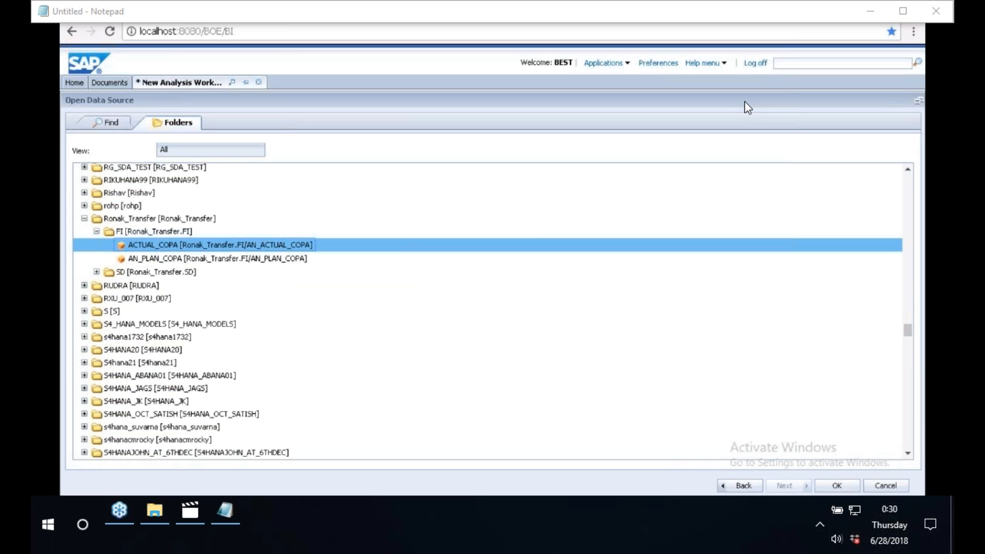
{"action": "left_click", "coordinate": [837, 487]}
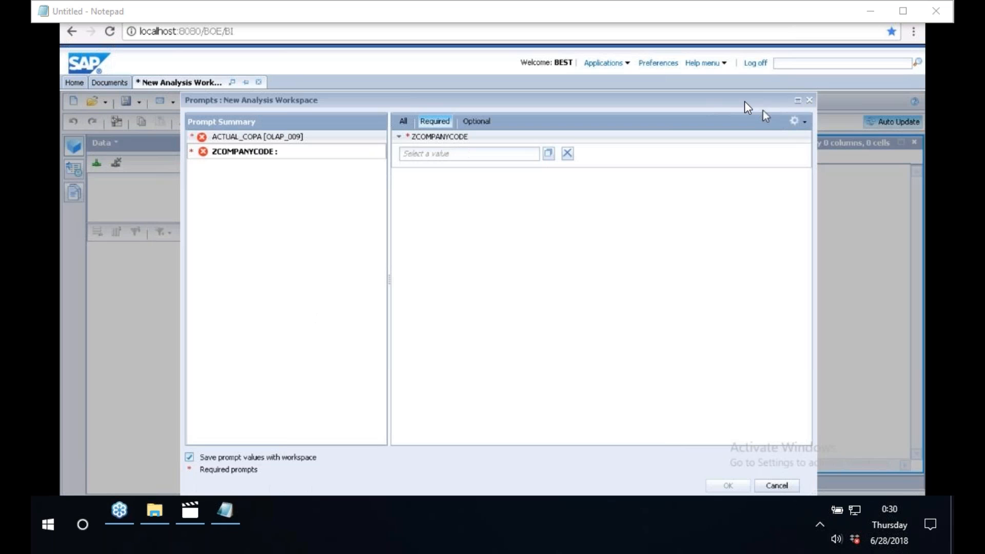
Answer the ZCOMPANYCODE prompt by selecting company codes 0006, 0008, 2000, 2821, 3000, 3001, 3050, 3700, 4000 and 4300.
{"action": "left_click", "coordinate": [255, 153]}
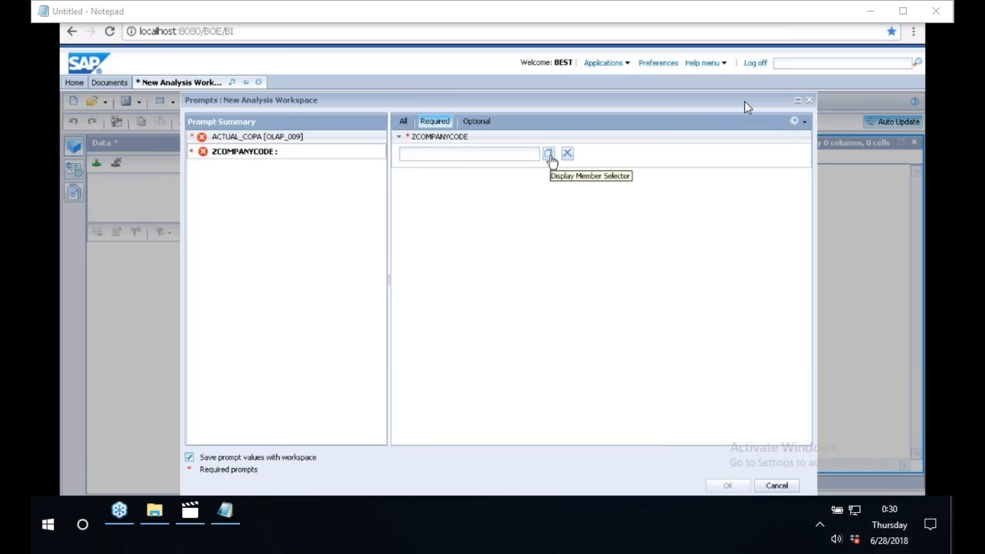
{"action": "left_click", "coordinate": [549, 154]}
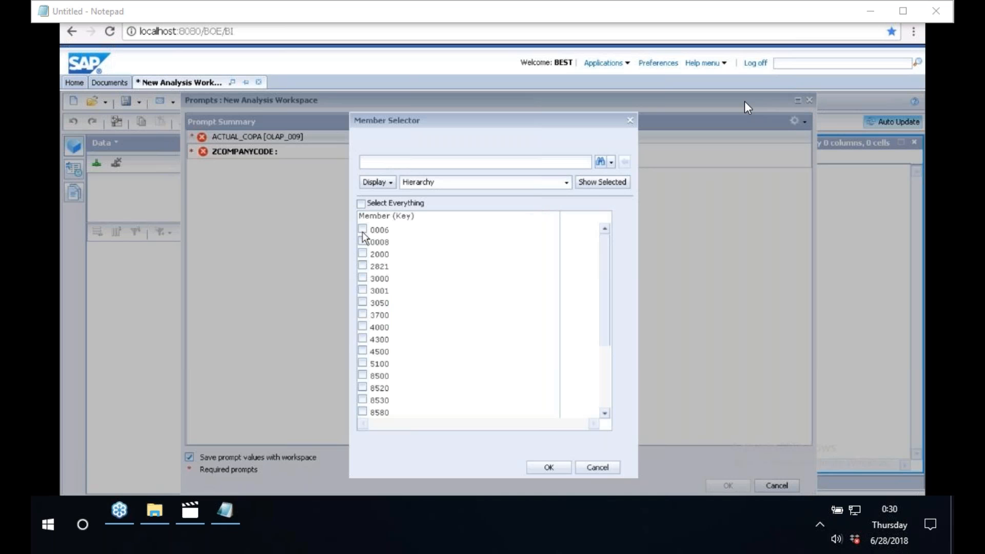
{"action": "left_click", "coordinate": [362, 230]}
{"action": "left_click", "coordinate": [362, 241]}
{"action": "left_click", "coordinate": [363, 254]}
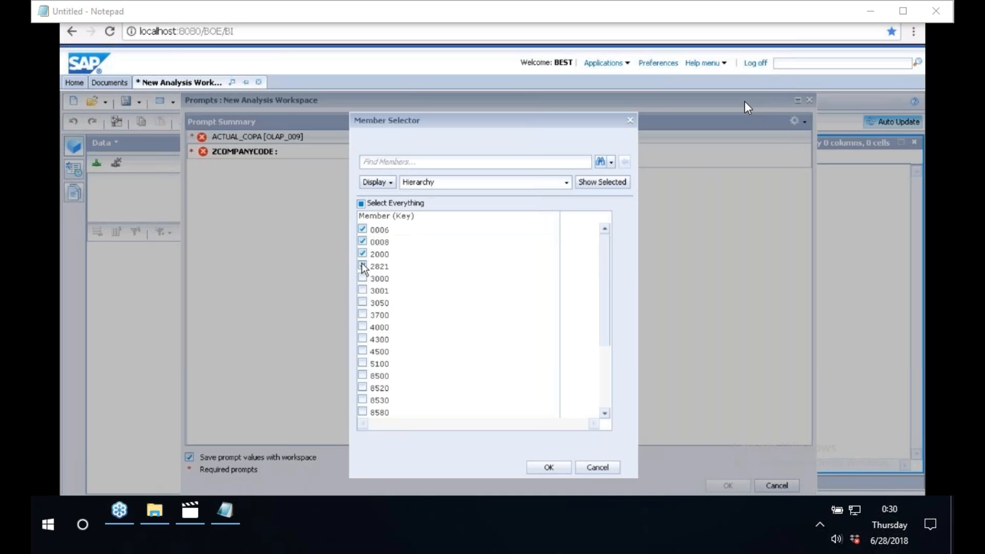
{"action": "left_click", "coordinate": [363, 266]}
{"action": "left_click", "coordinate": [362, 278]}
{"action": "left_click", "coordinate": [362, 290]}
{"action": "left_click", "coordinate": [363, 302]}
{"action": "left_click", "coordinate": [363, 314]}
{"action": "left_click", "coordinate": [363, 327]}
{"action": "left_click", "coordinate": [561, 475]}
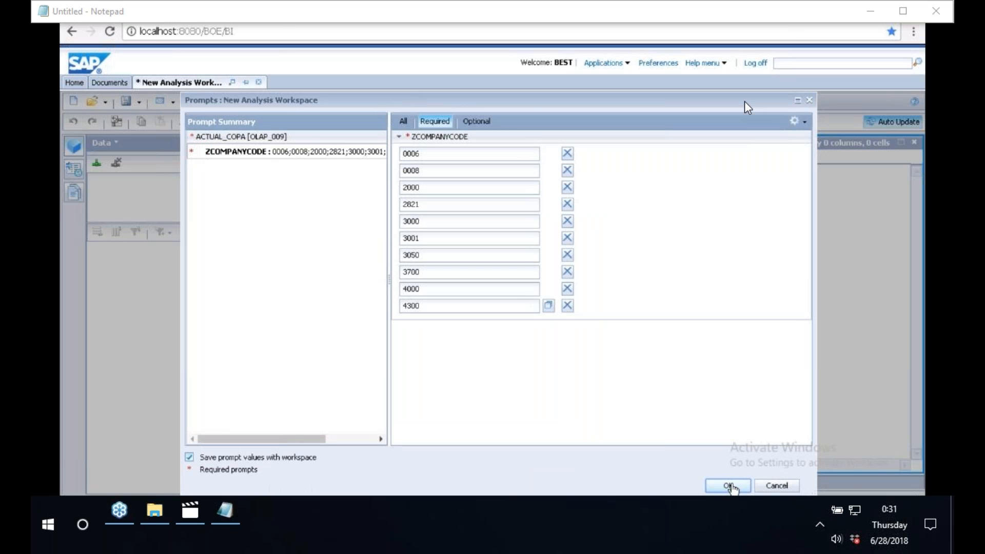
{"action": "left_click", "coordinate": [729, 485]}
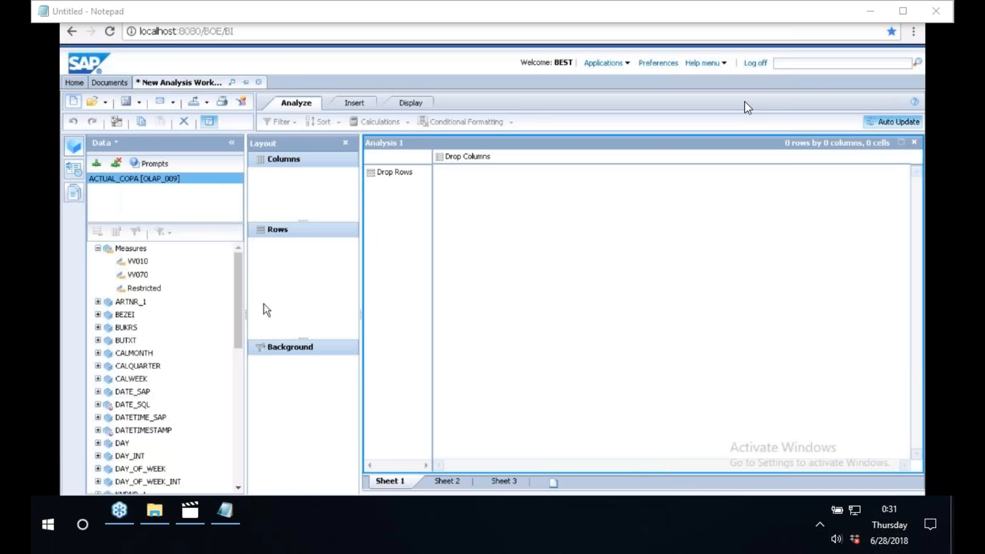
Build the crosstab with BUKRS and YEAR in the rows and Measures in the columns.
{"action": "left_click_drag", "start_coordinate": [136, 334], "coordinate": [283, 274]}
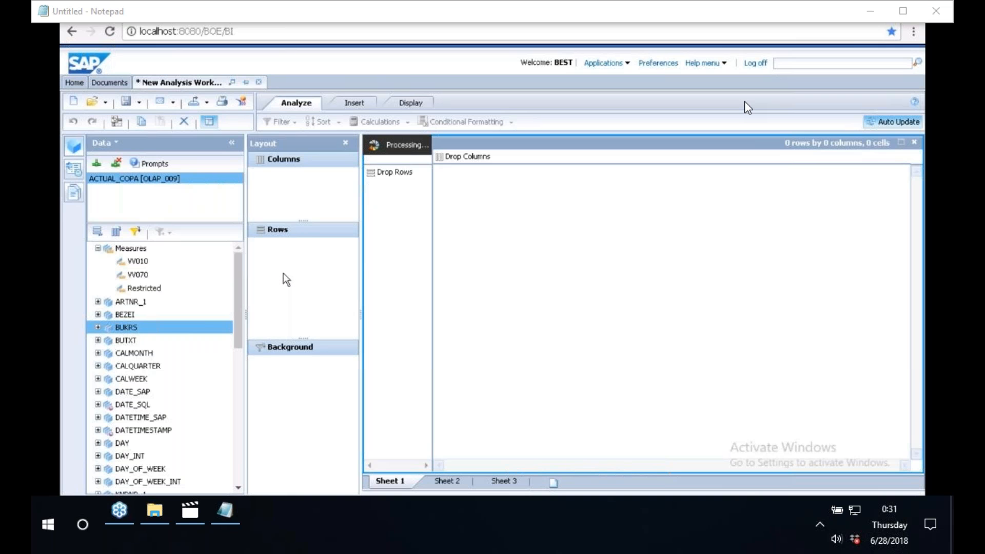
{"action": "left_click_drag", "start_coordinate": [135, 261], "coordinate": [318, 211]}
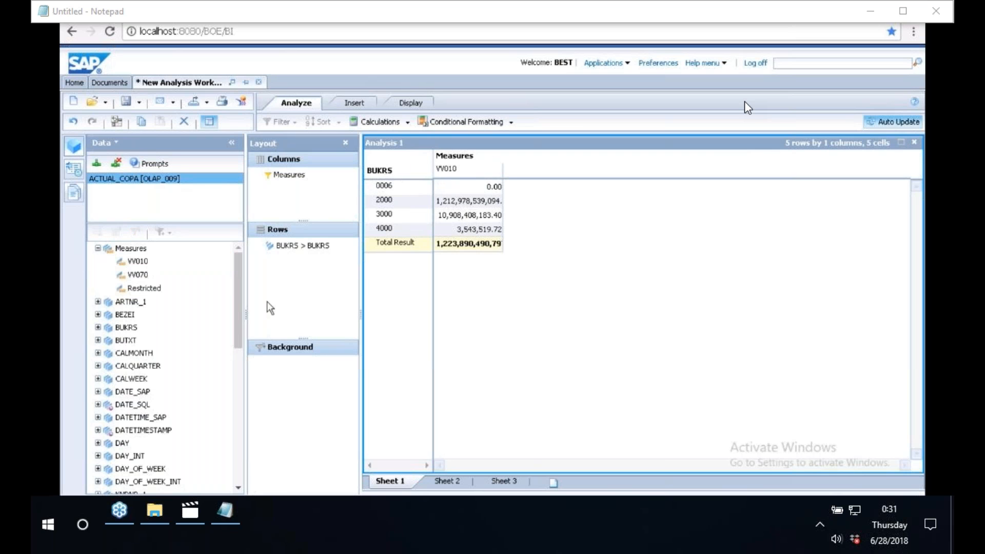
{"action": "left_click_drag", "start_coordinate": [238, 331], "coordinate": [236, 480]}
{"action": "left_click_drag", "start_coordinate": [127, 483], "coordinate": [312, 306]}
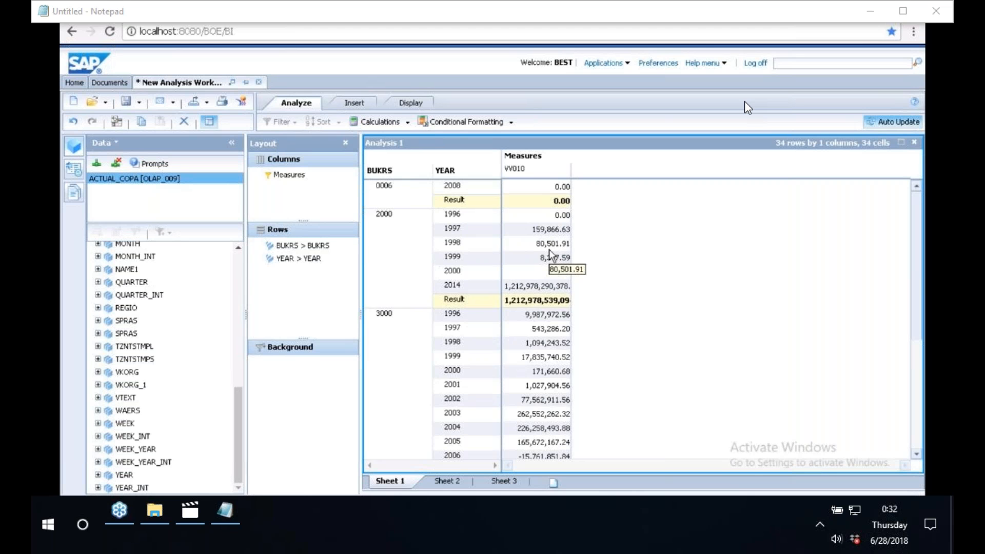
Switch to Paint and add the text label 1 beside the line linking OLAP to IDT in the diagram.
{"action": "key", "text": "alt+Tab"}
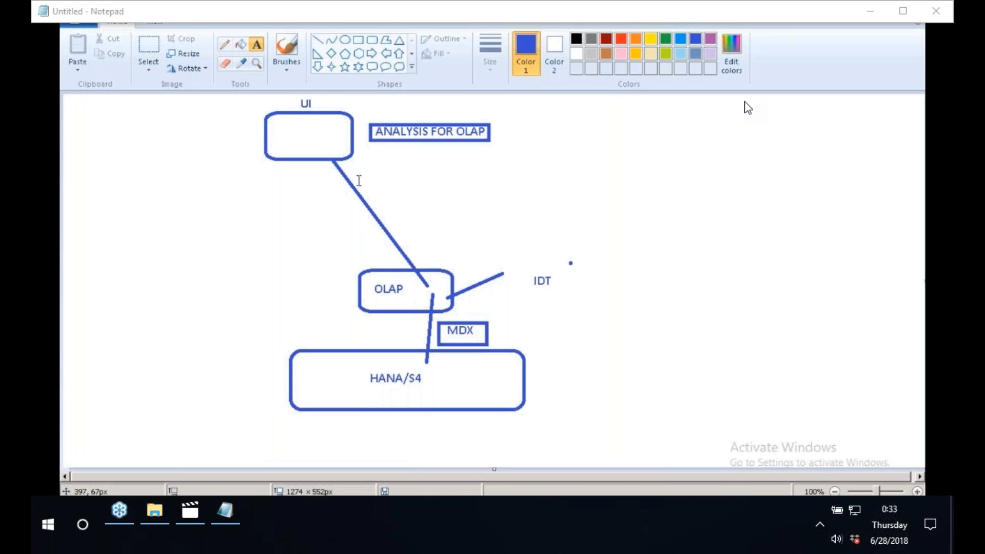
{"action": "left_click", "coordinate": [465, 275]}
{"action": "type", "text": "1"}
{"action": "left_click", "coordinate": [397, 189]}
Add the text label 2 inside the UI box of the diagram.
{"action": "left_click", "coordinate": [312, 139]}
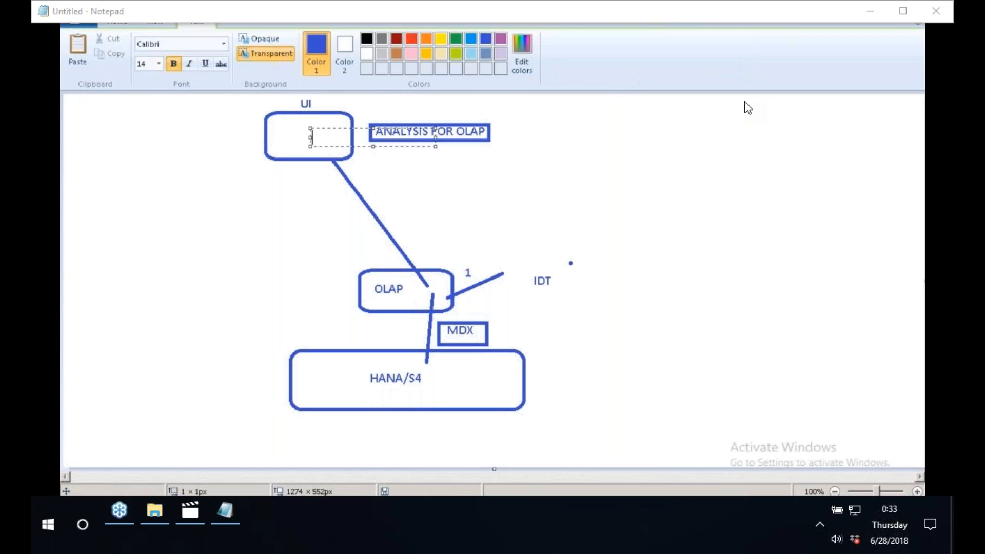
{"action": "type", "text": "2"}
{"action": "left_click", "coordinate": [425, 192]}
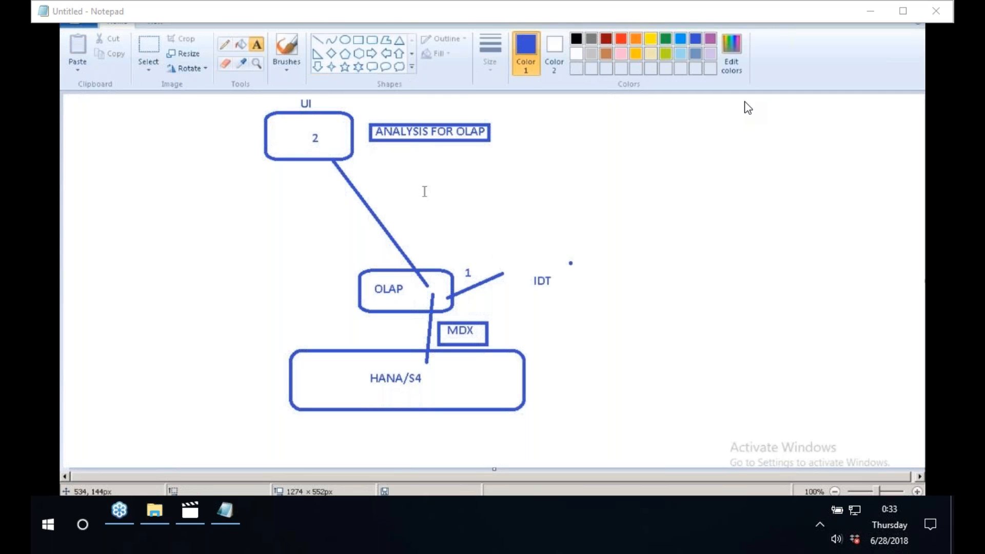